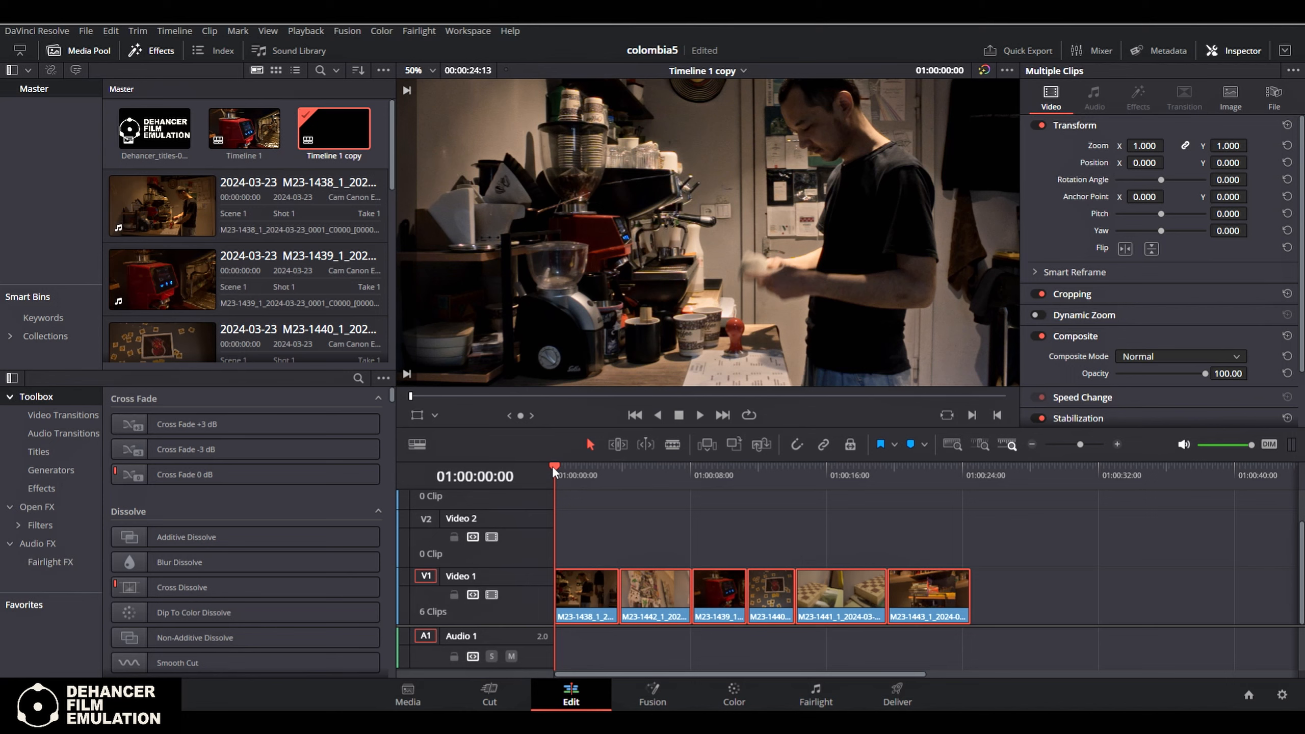
Move the playhead to 01:00:00:21 and review the project's color management settings without saving changes
drag(553, 465, 569, 517)
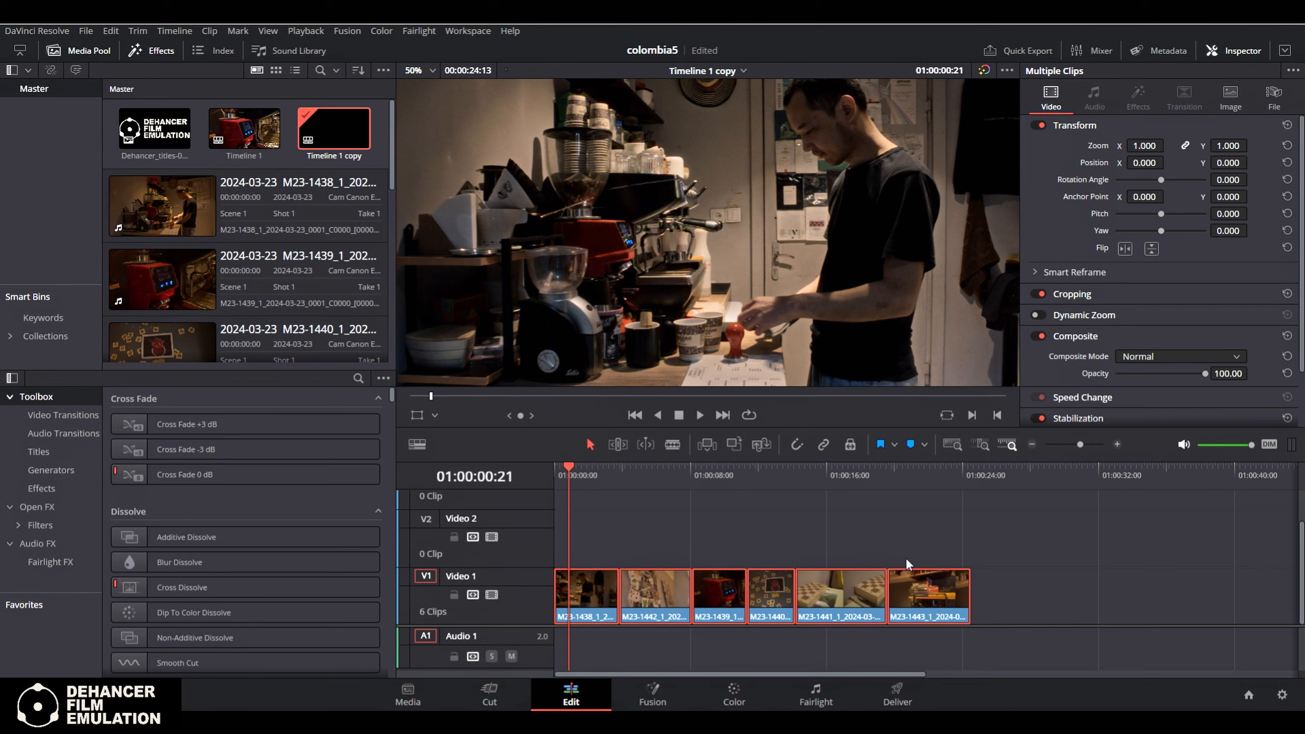
click(1282, 695)
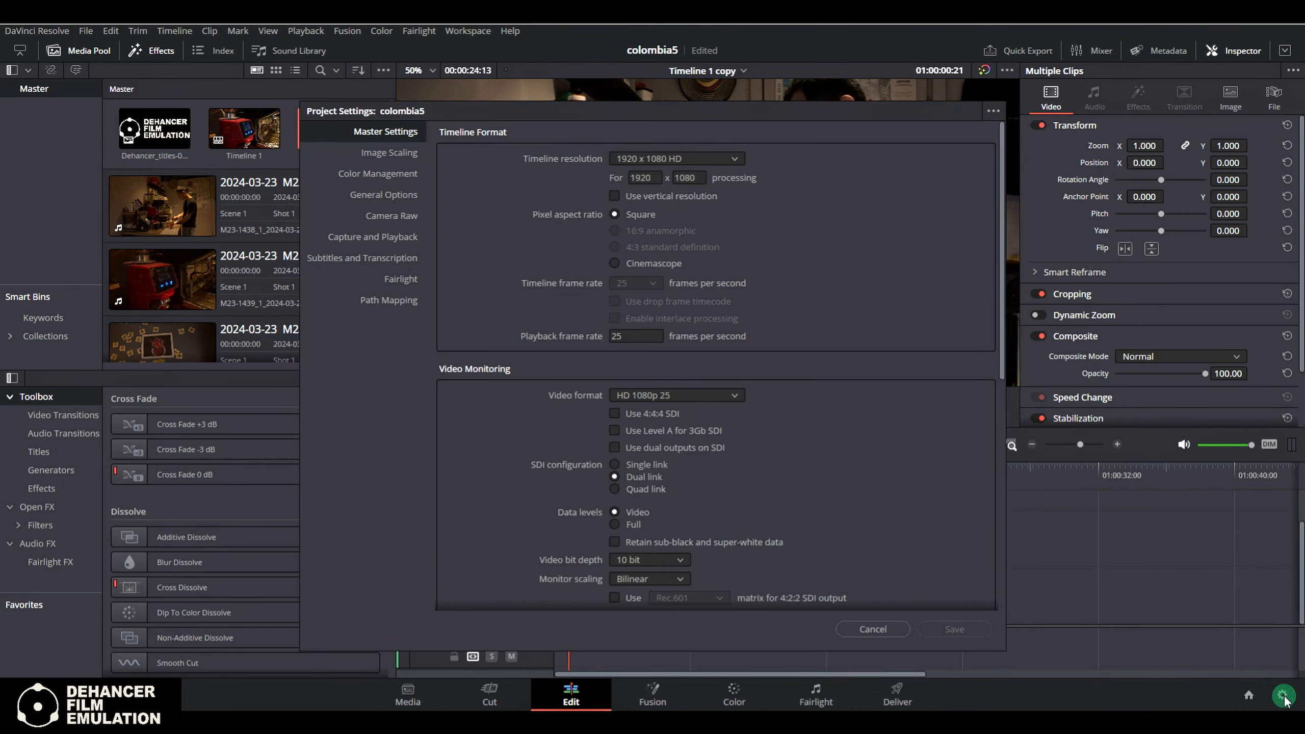
click(389, 174)
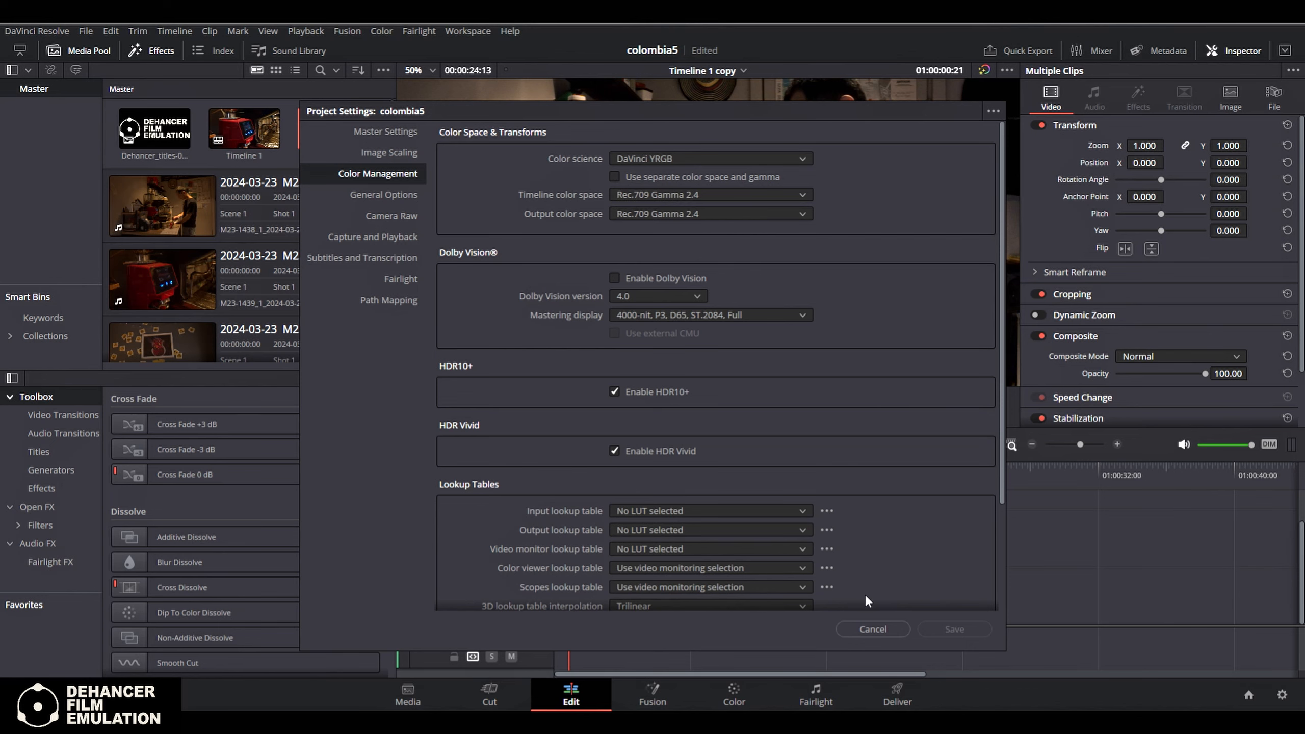
click(871, 628)
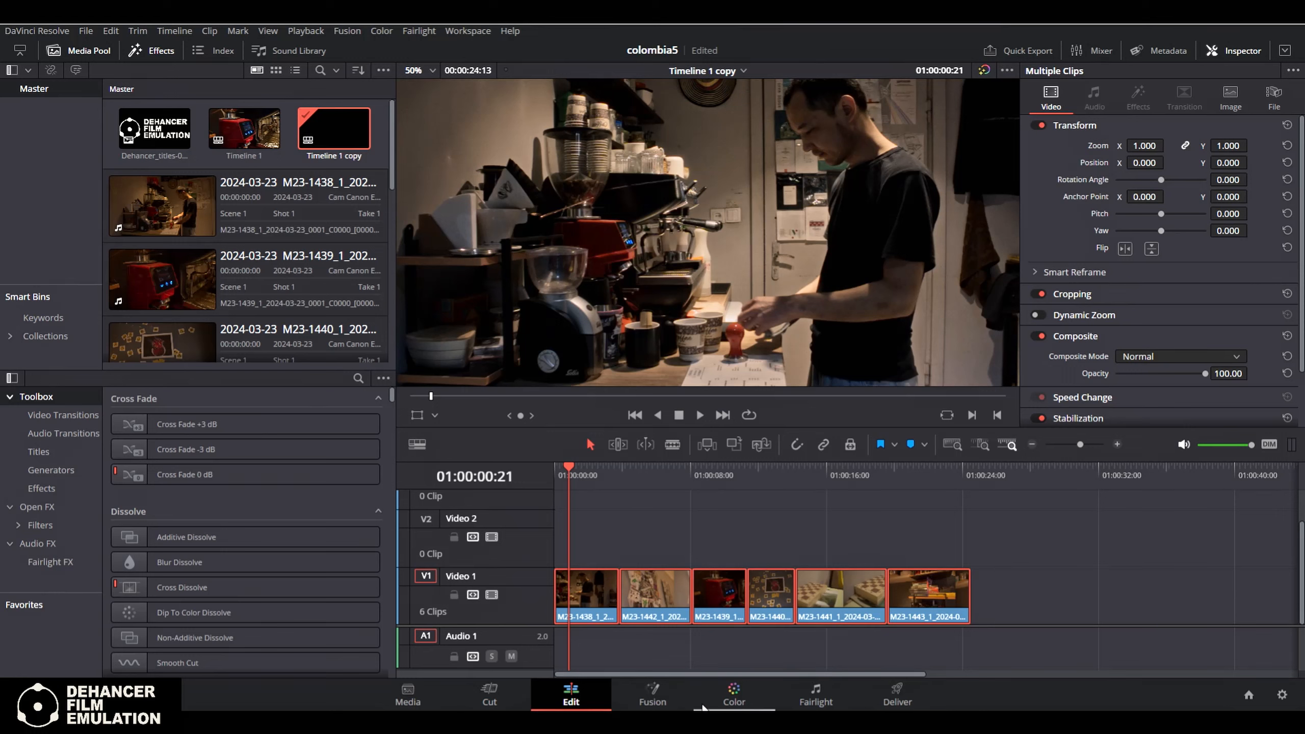
Go to the Color page and choose Blackmagic Design Film as the first clip's camera raw gamma
click(740, 703)
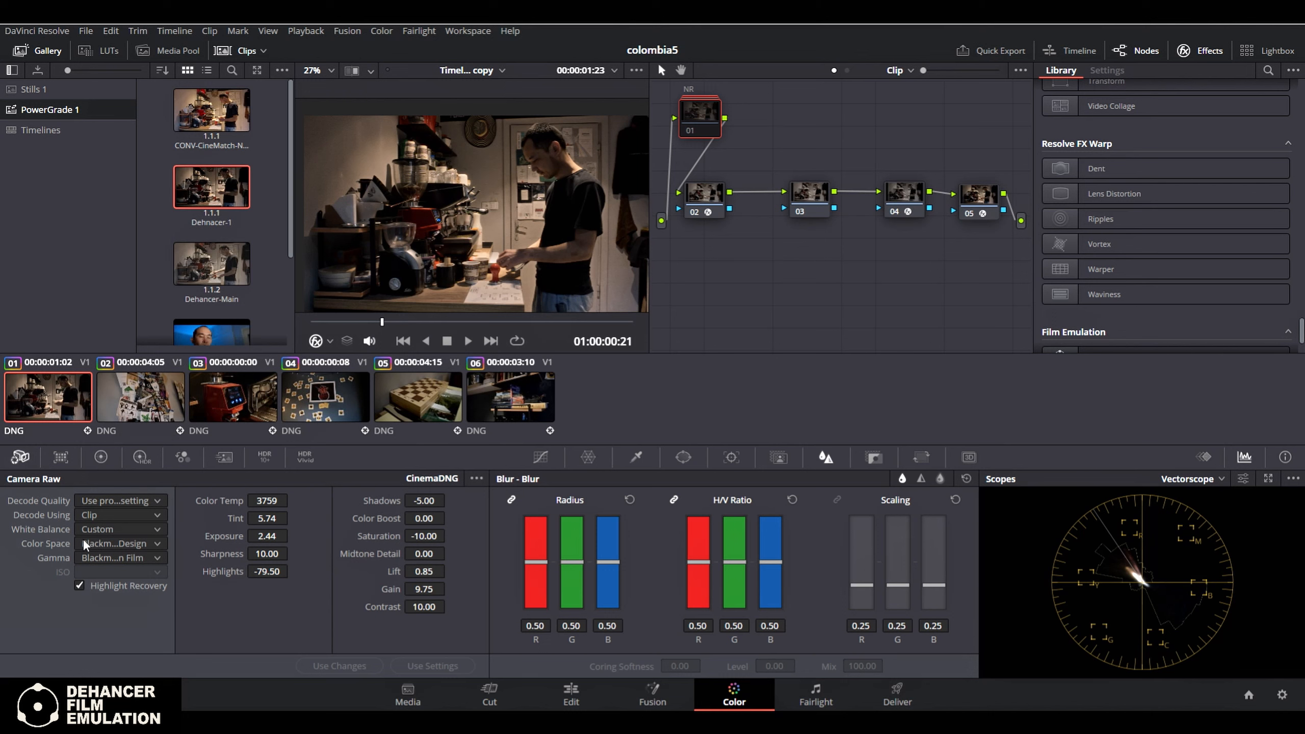
click(129, 547)
click(128, 547)
click(122, 559)
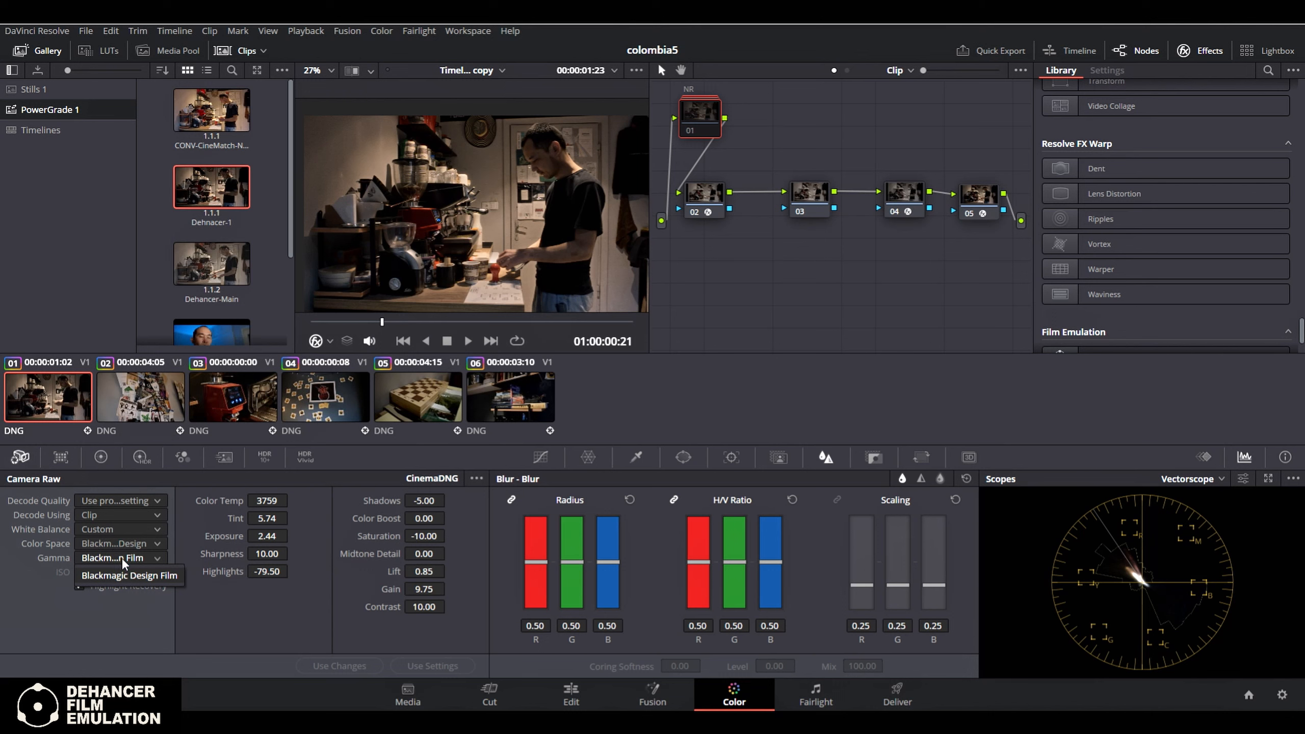
click(124, 574)
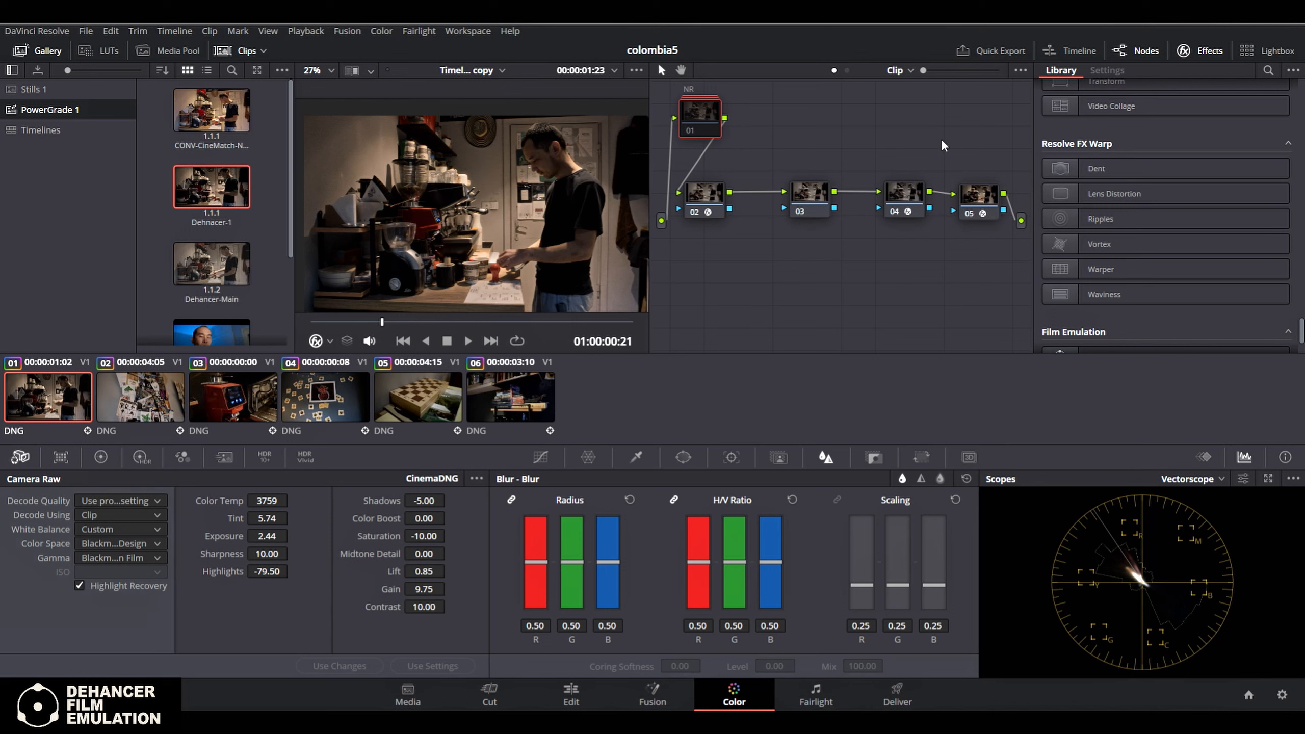
Open the NR compound node, inspect the third node inside it, and return to the main node graph
click(695, 110)
right_click(707, 115)
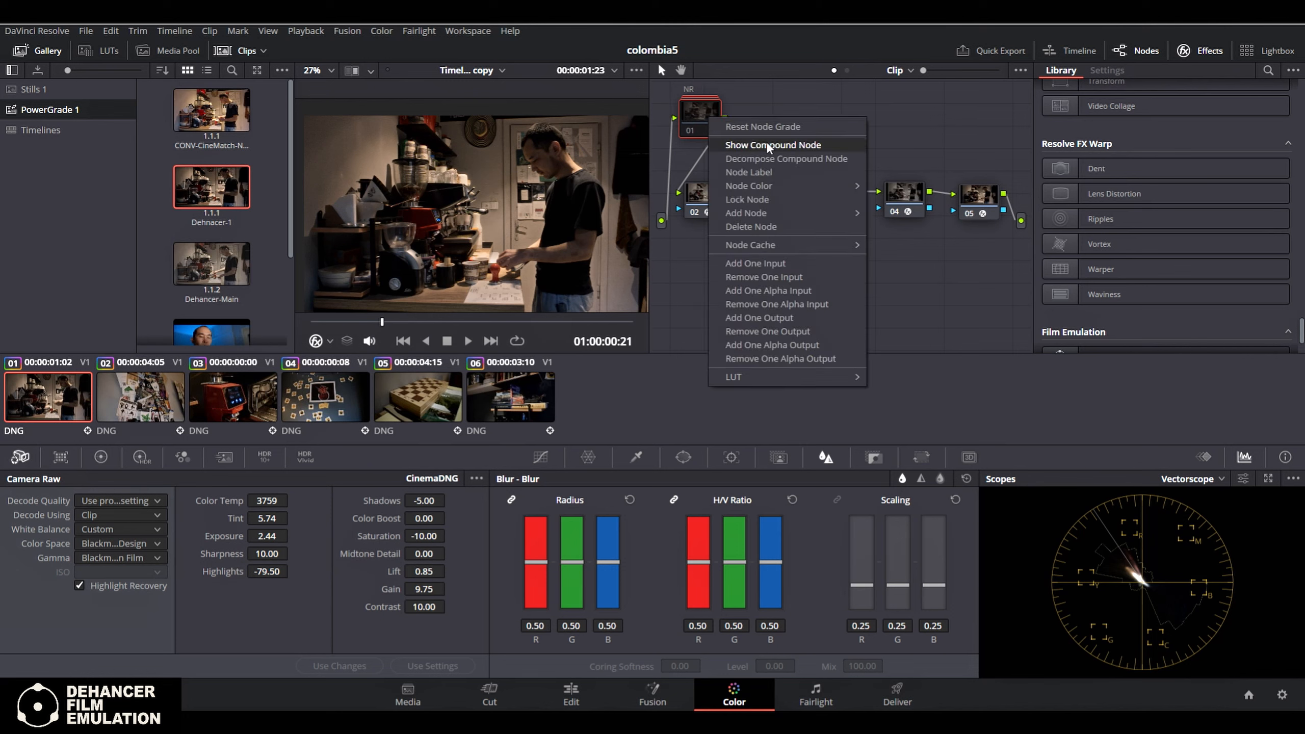
click(802, 144)
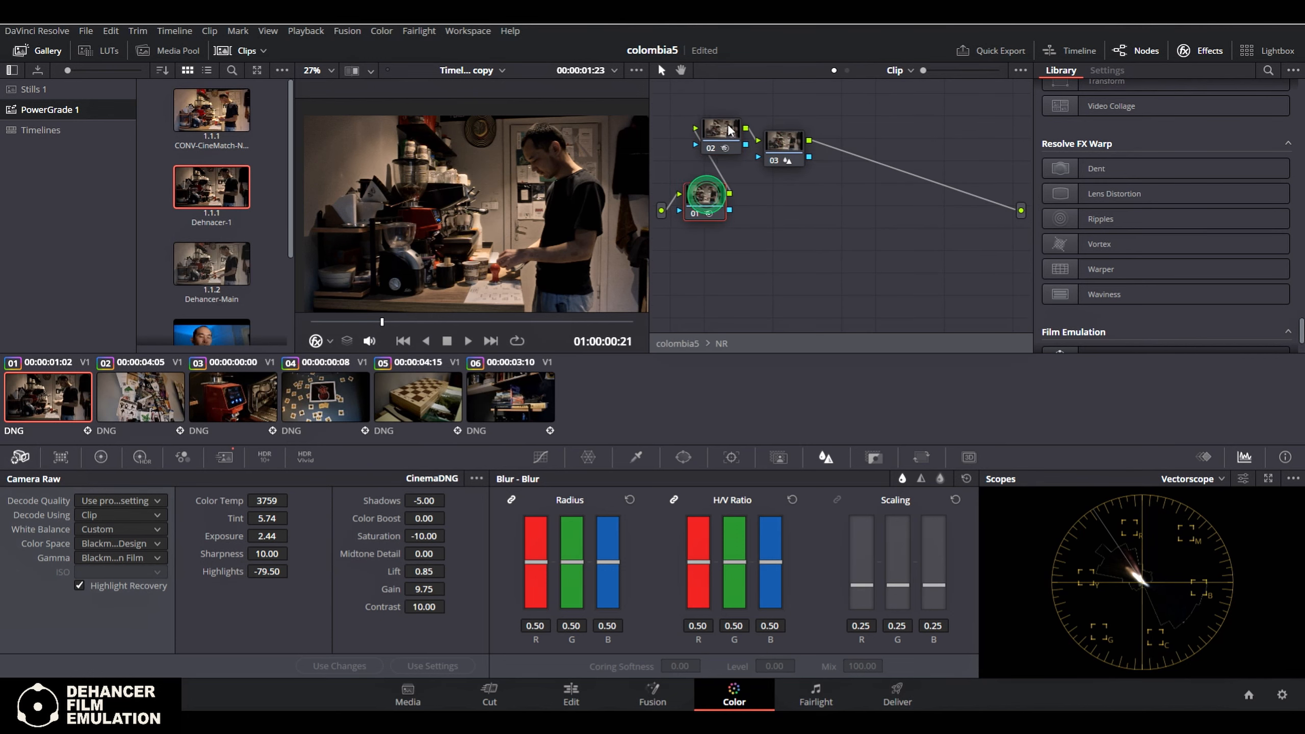
click(784, 141)
right_click(792, 189)
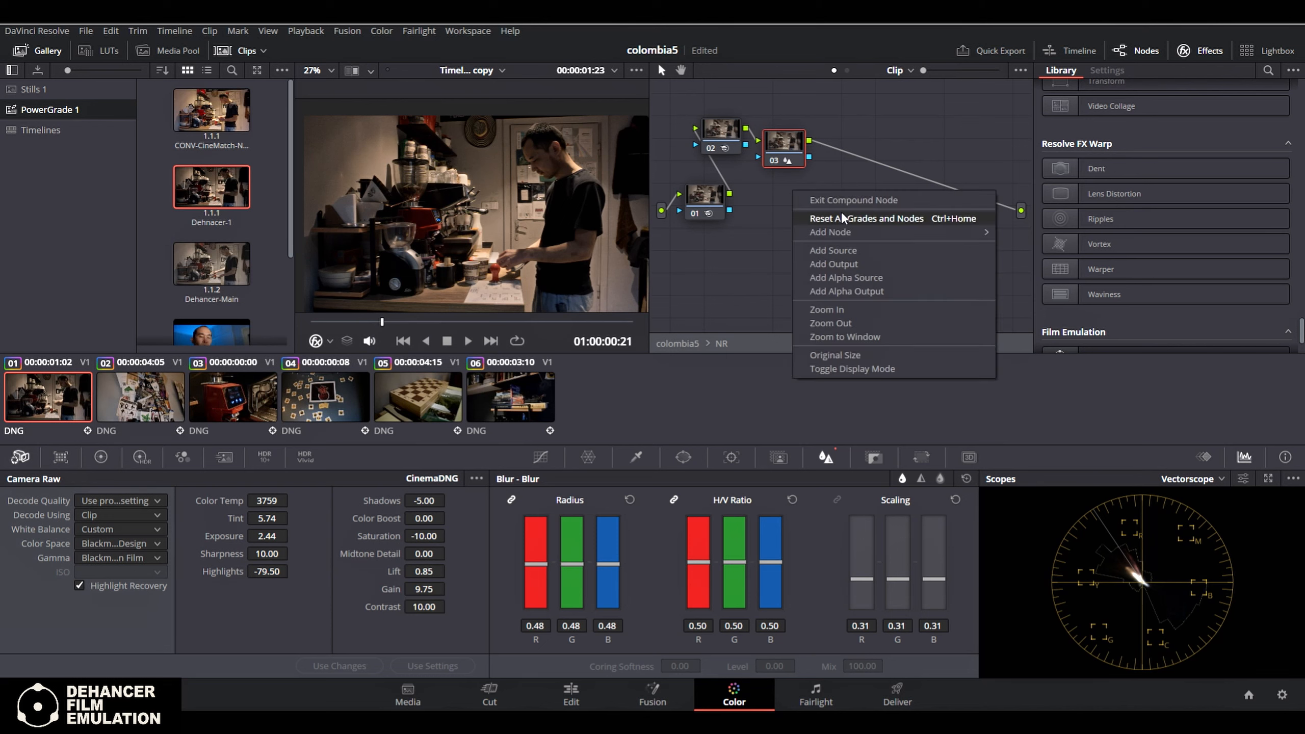
click(853, 200)
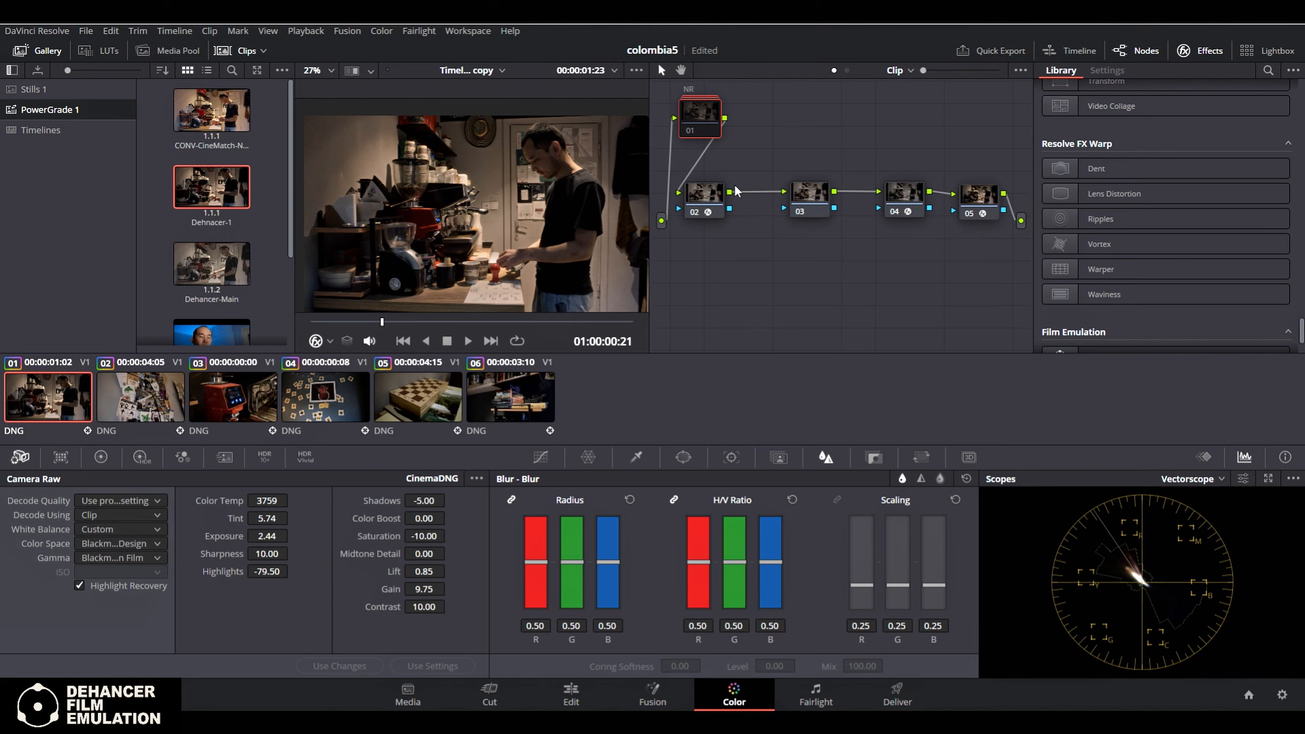
Inspect the Color Space Transform on node 02, checking its output color space and output gamma options without changing them
mouse_move(700, 116)
mouse_down()
mouse_move(707, 132)
mouse_move(700, 125)
mouse_up()
click(709, 191)
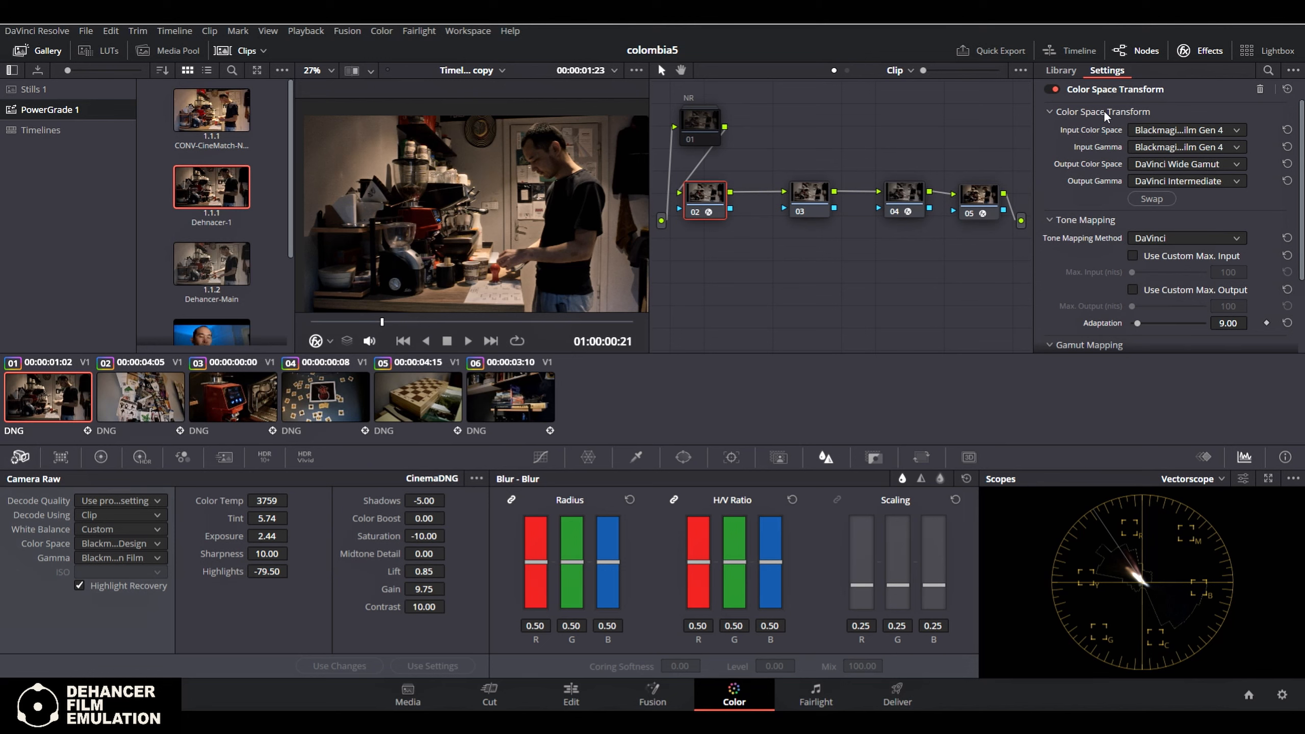
click(1239, 165)
click(1226, 165)
click(1234, 181)
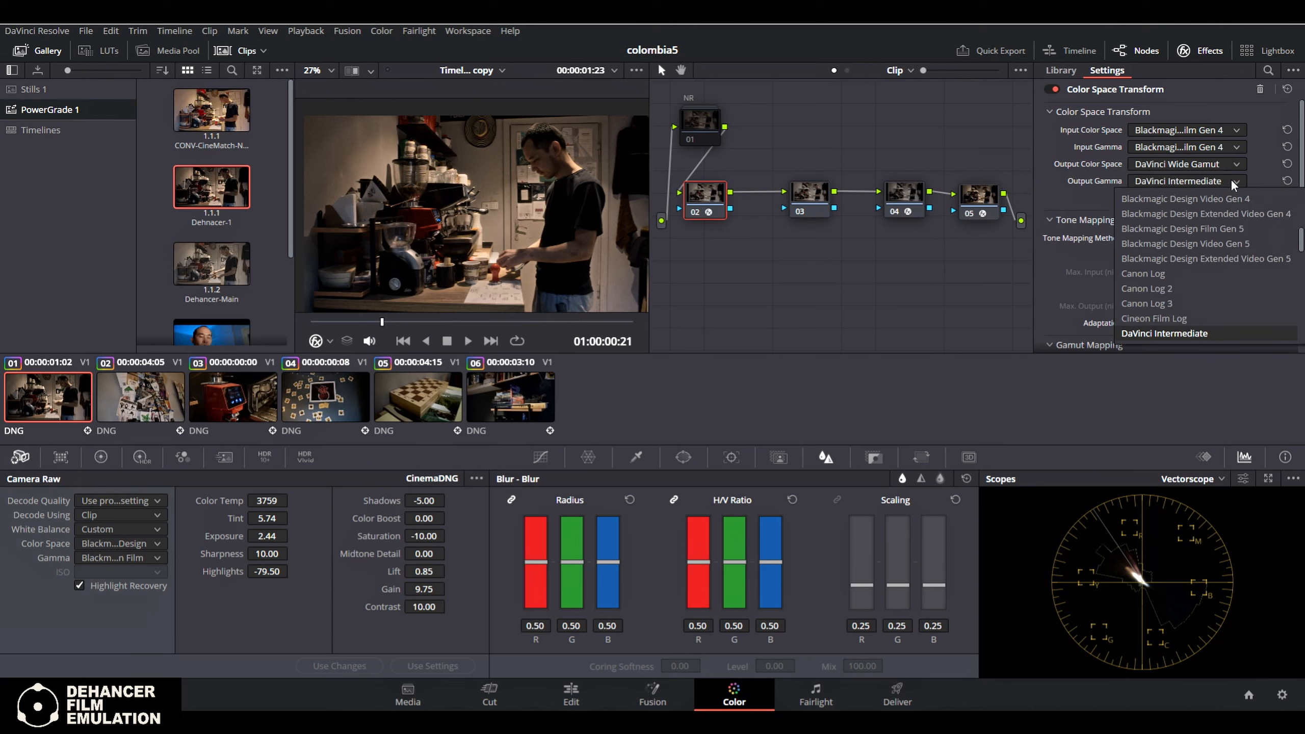
click(1232, 180)
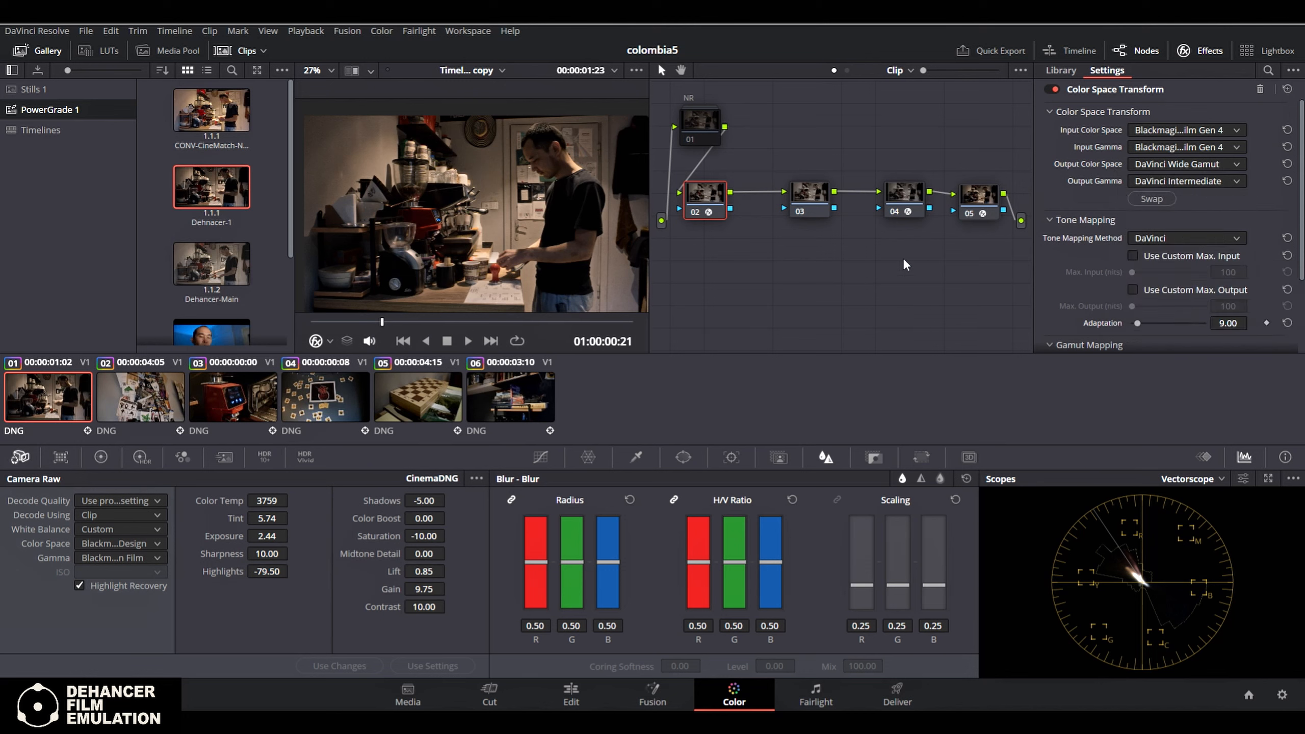
Try a small Gamma wheel shift on node 03 in the primary color wheels and reset it
drag(706, 201, 729, 199)
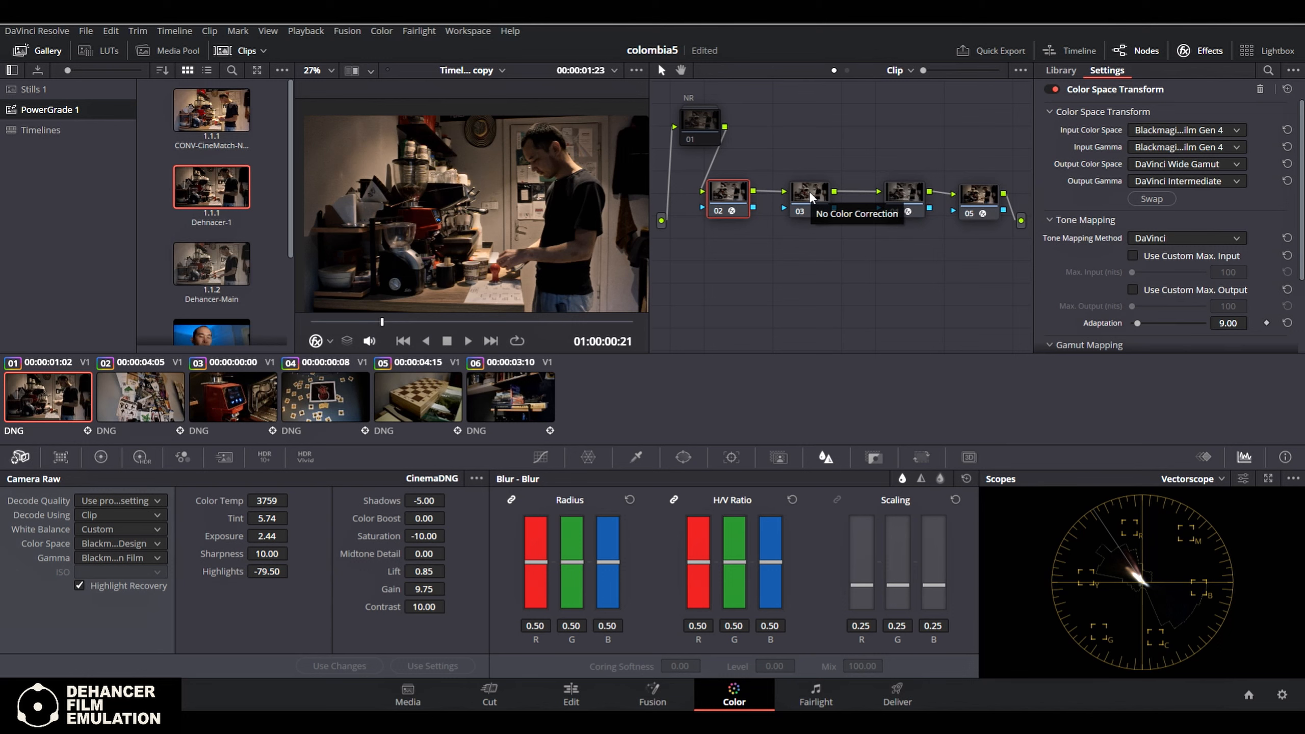
click(802, 202)
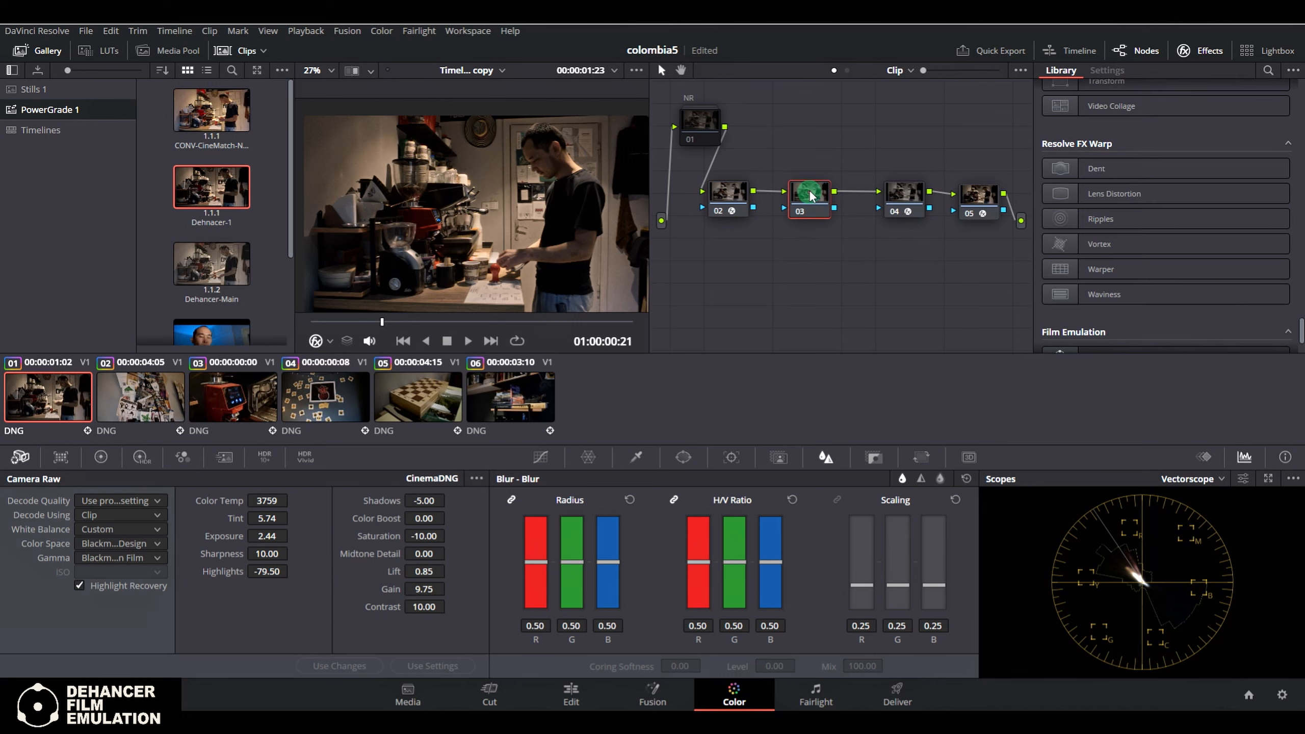
drag(803, 203, 809, 200)
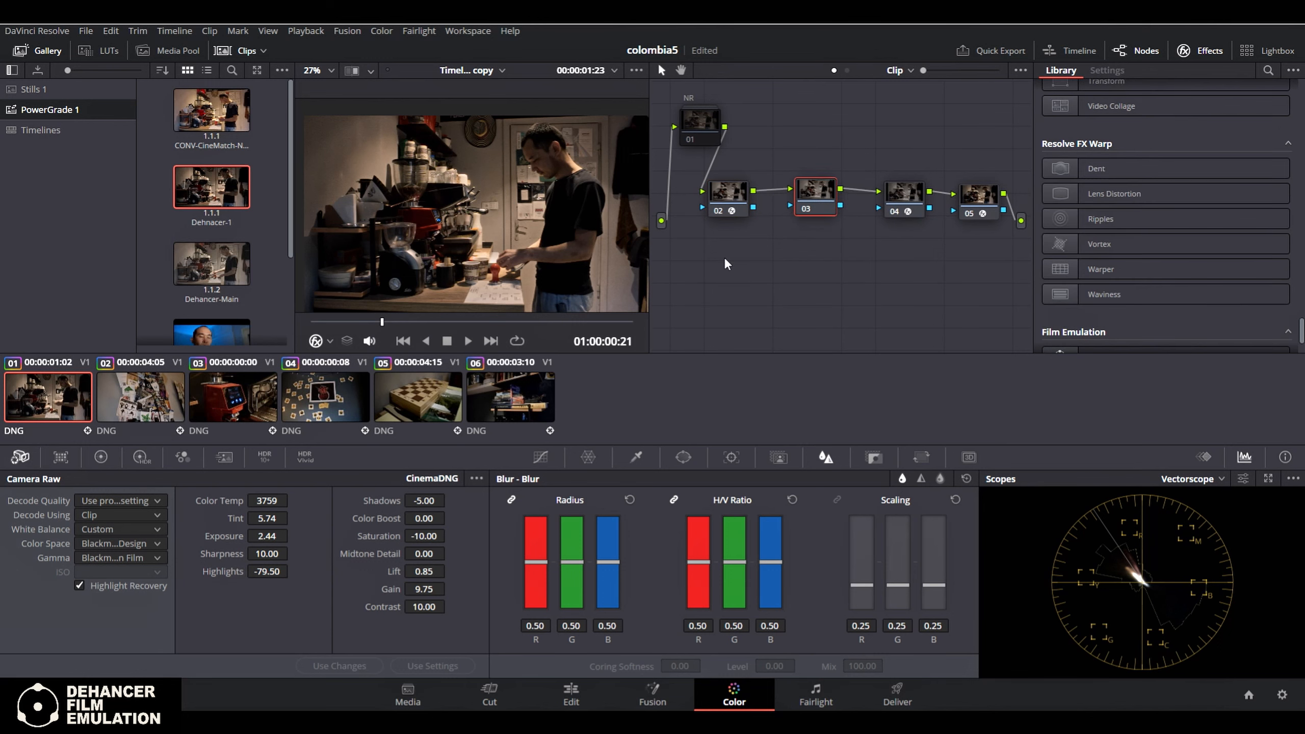
click(102, 457)
drag(176, 569, 177, 575)
click(227, 527)
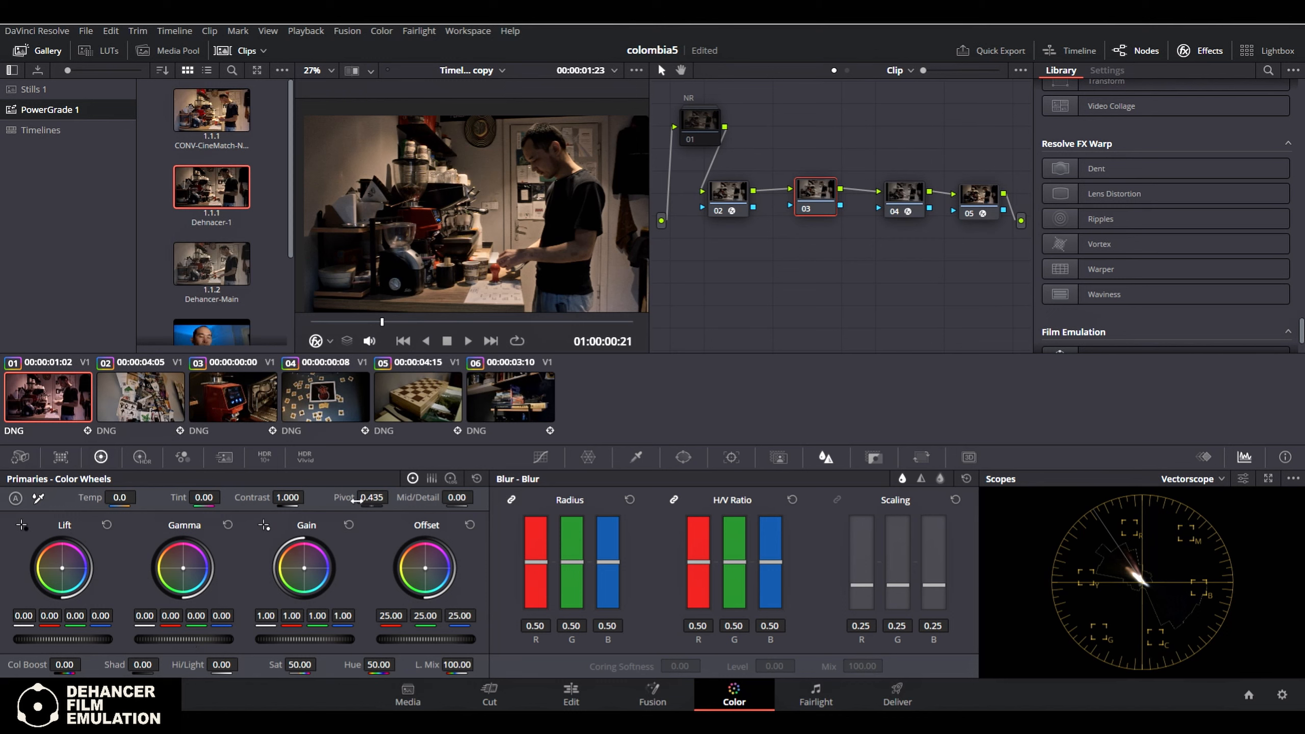
drag(808, 196, 805, 205)
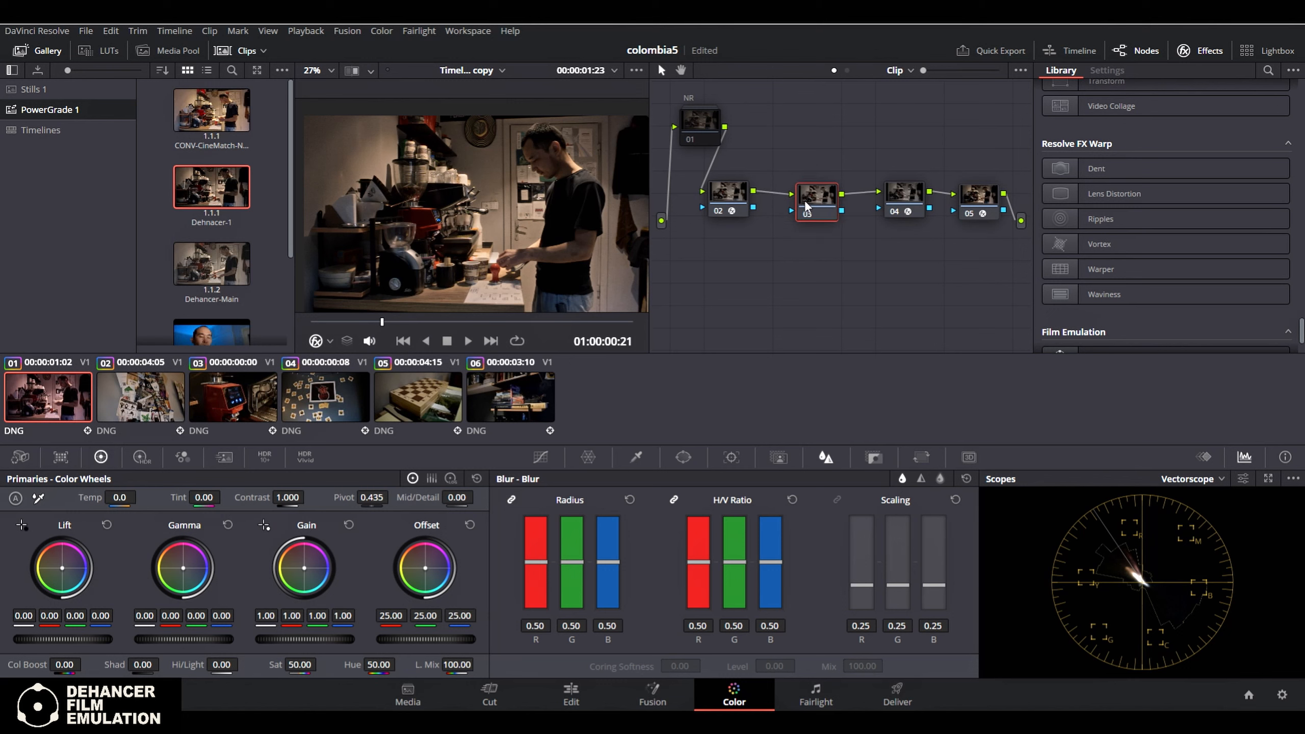
Select node 04 and review the input source options of its Dehancer Pro effect
click(905, 195)
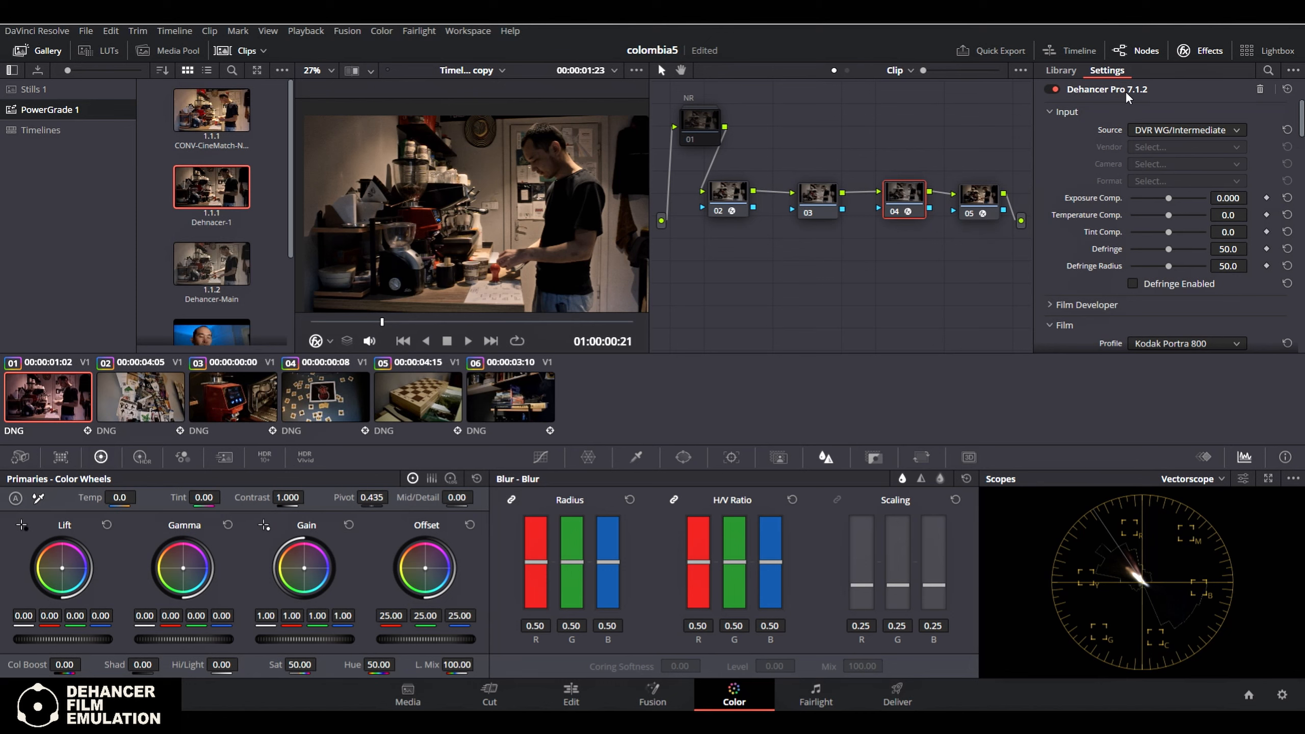
click(1219, 132)
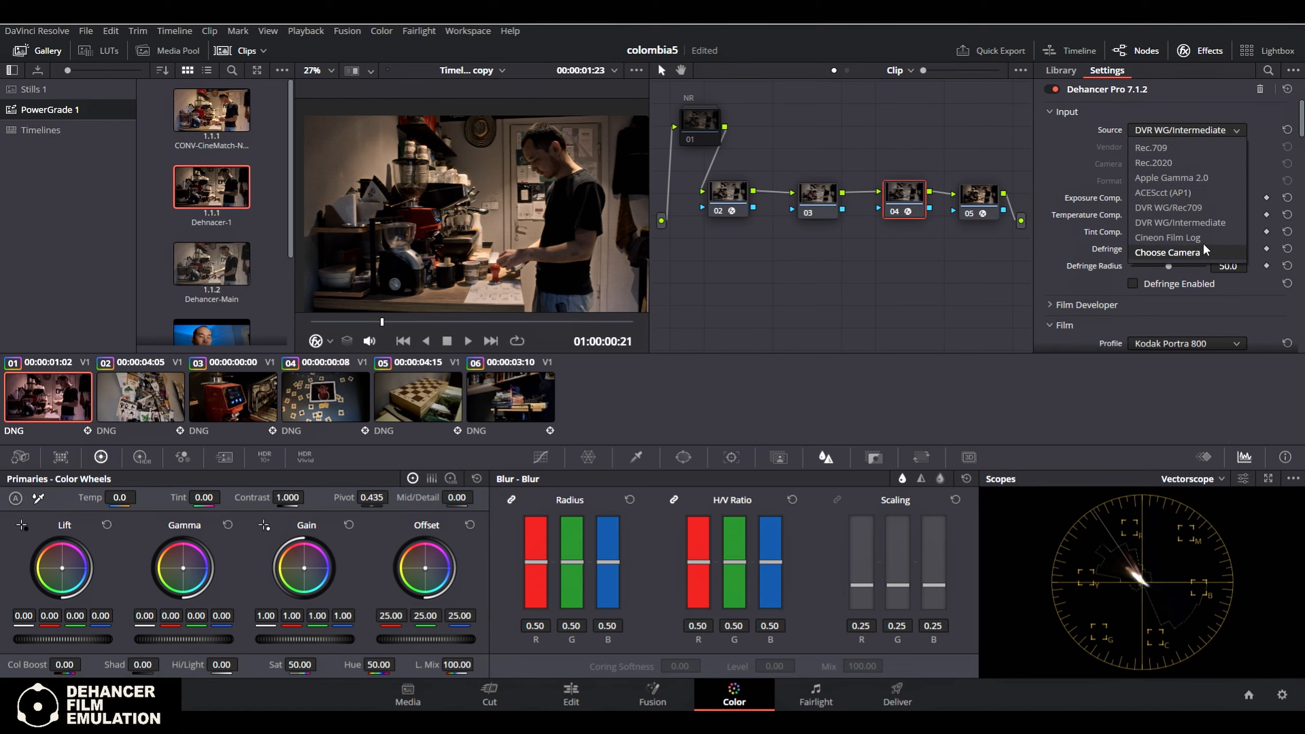
double_click(1163, 110)
double_click(1162, 110)
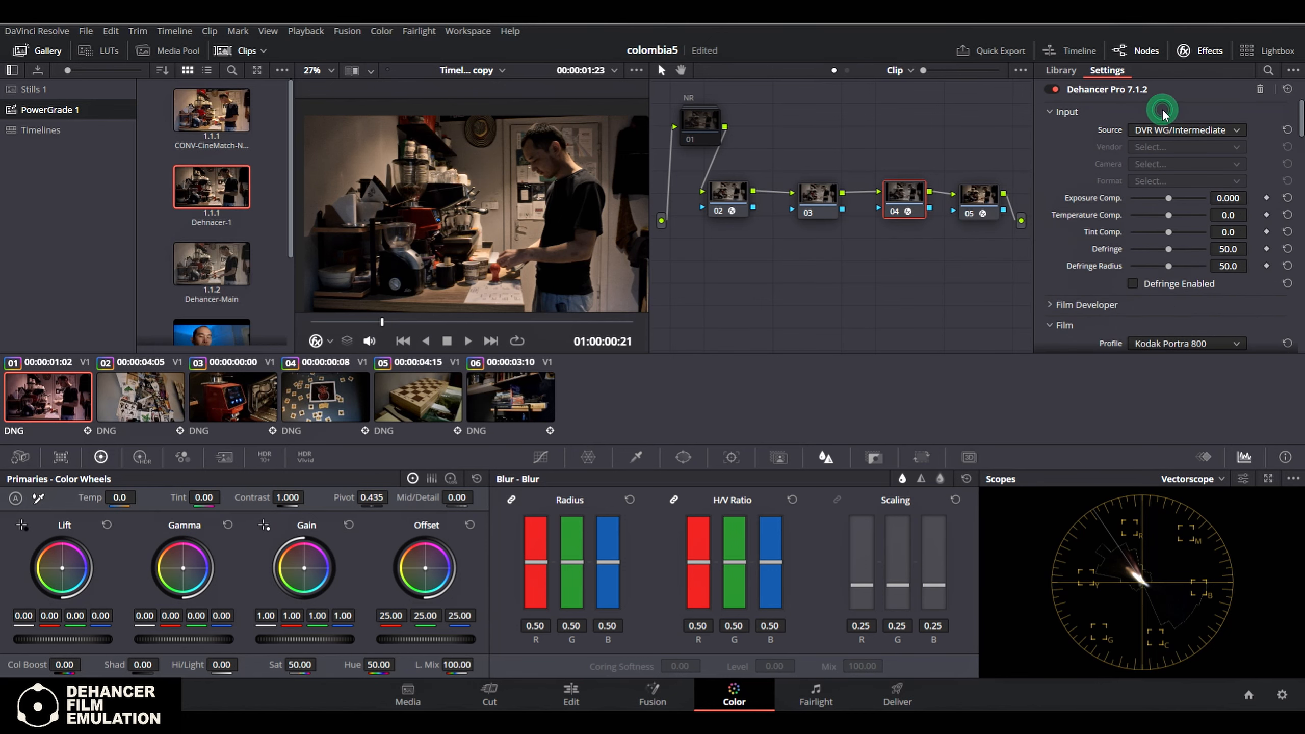
Try the Choose Camera source in Dehancer Pro, look through the camera vendors, and restore the source to DVR WG/Intermediate
click(1219, 131)
click(1219, 247)
click(1177, 146)
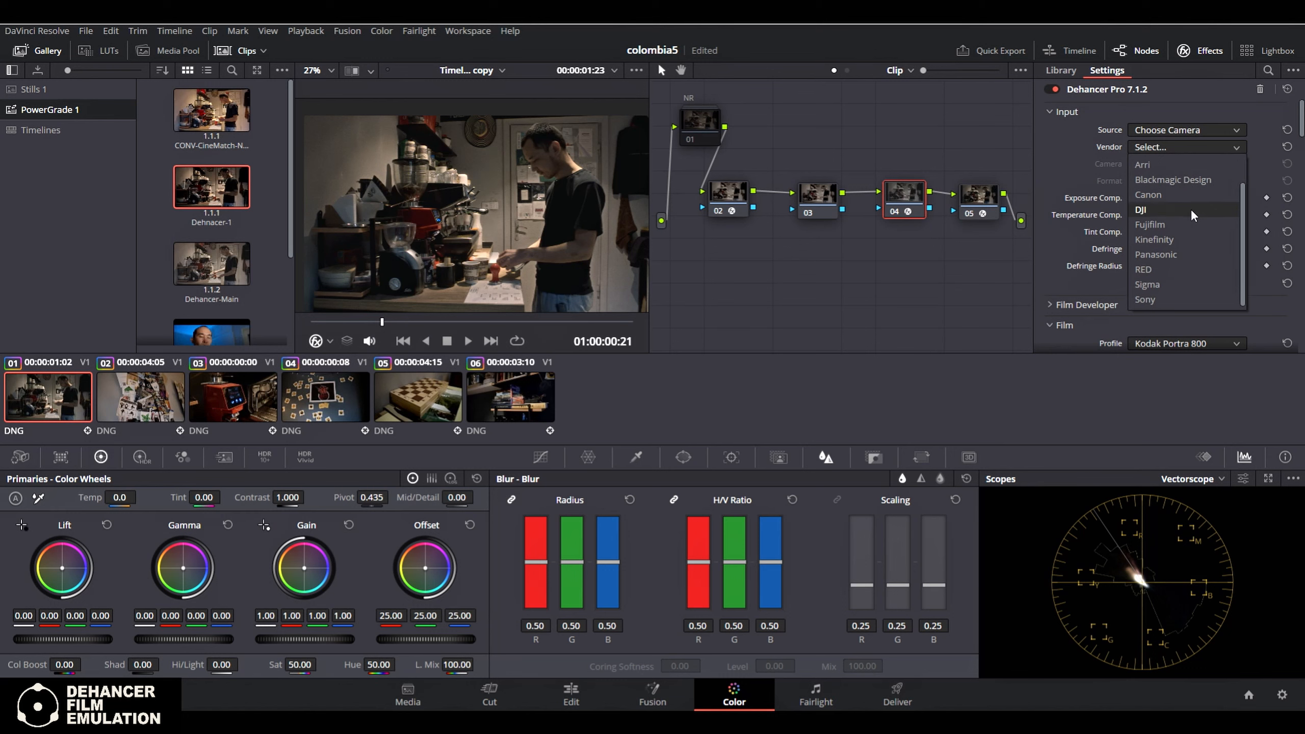
click(1233, 128)
click(1233, 129)
click(1233, 129)
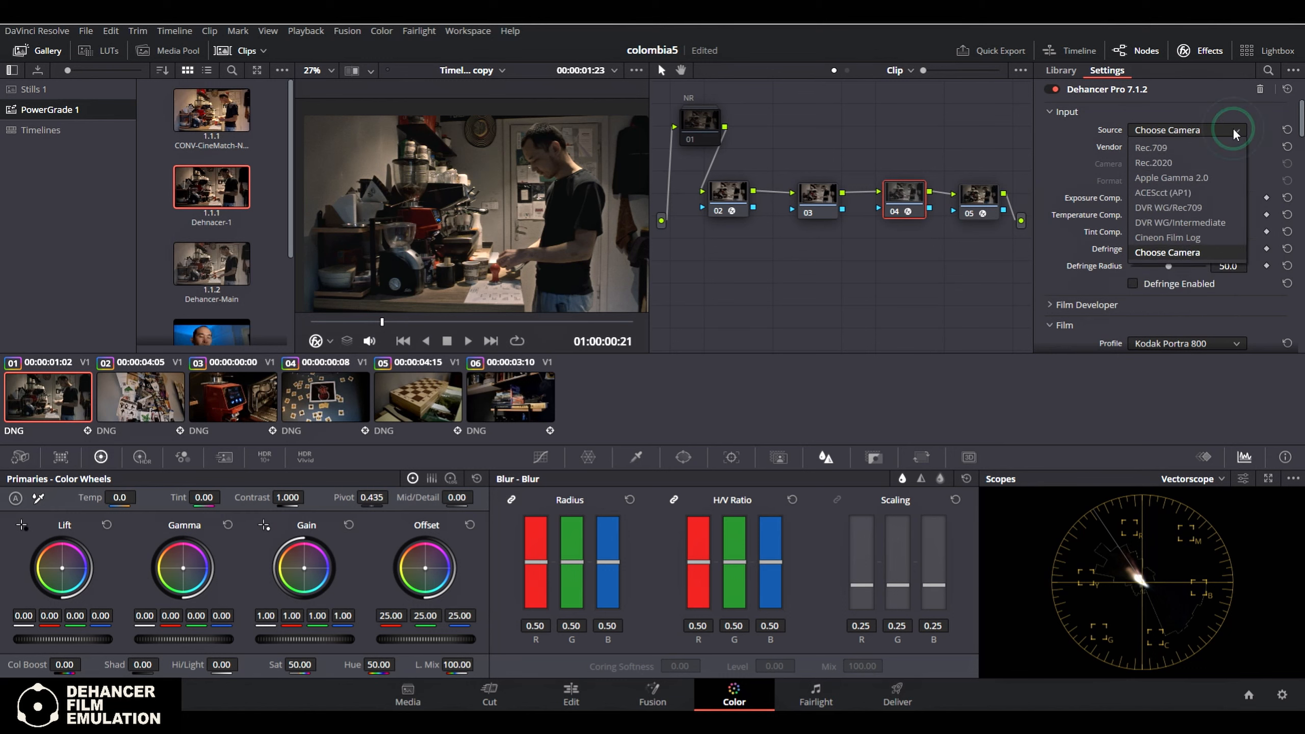
click(1218, 222)
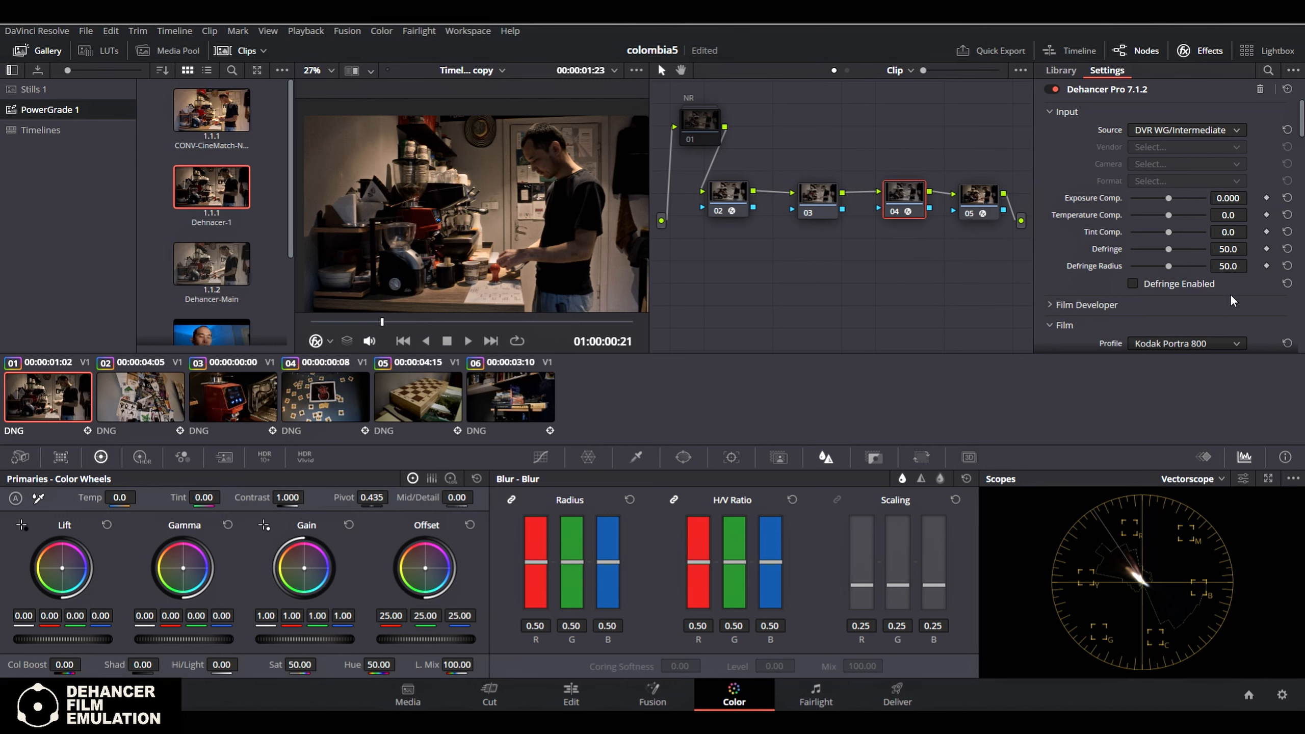
Set Dehancer's exposure compensation to 0.192, temperature compensation to 10.1 and tint compensation to 6.4
drag(1170, 198, 1171, 229)
click(1164, 284)
Expand Dehancer's Film Developer section and examine its contrast, gamma and color controls
scroll(1256, 288, down, 2)
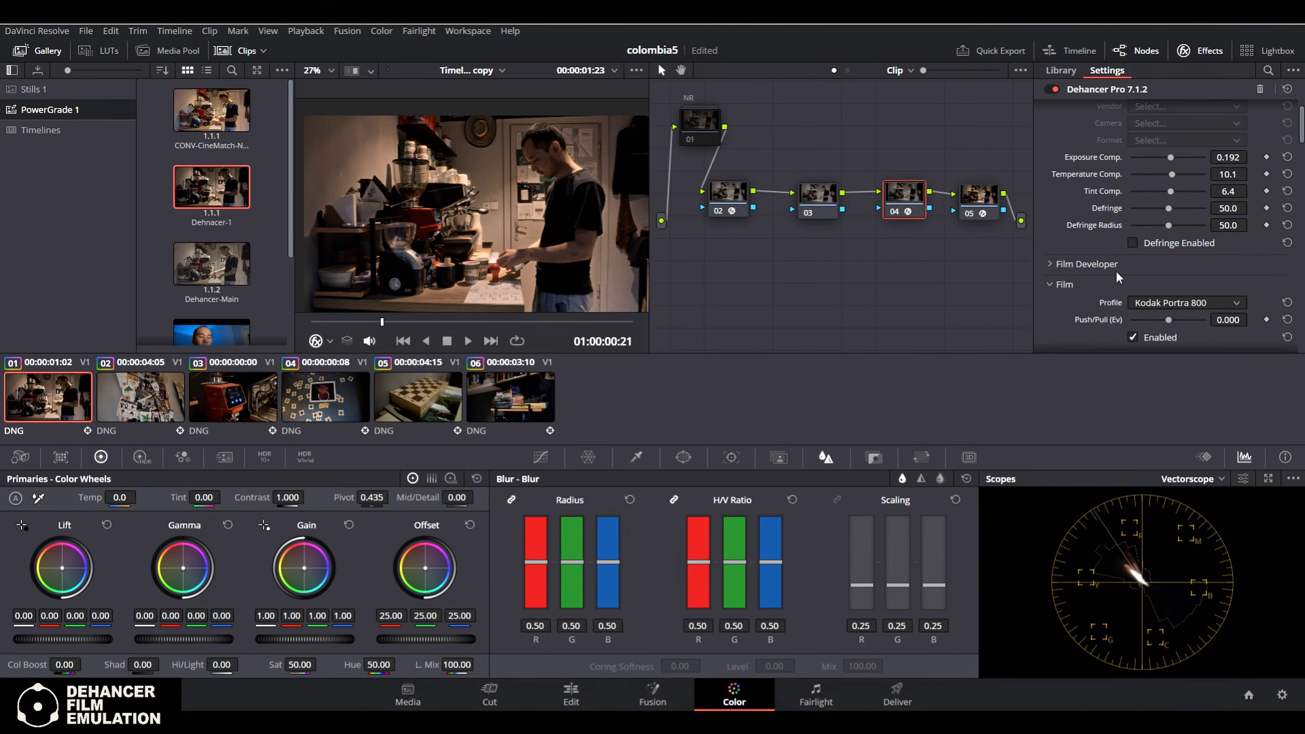
click(1048, 264)
scroll(1264, 272, down, 2)
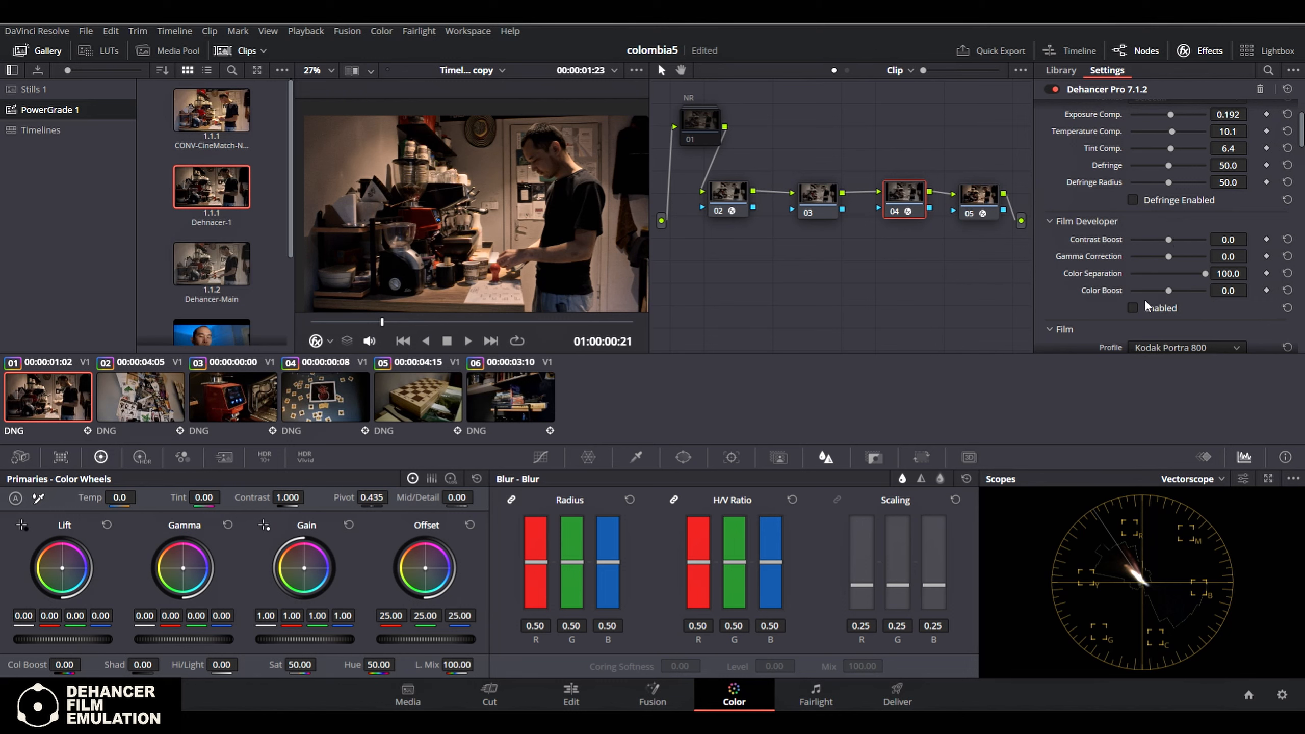
scroll(1214, 303, down, 2)
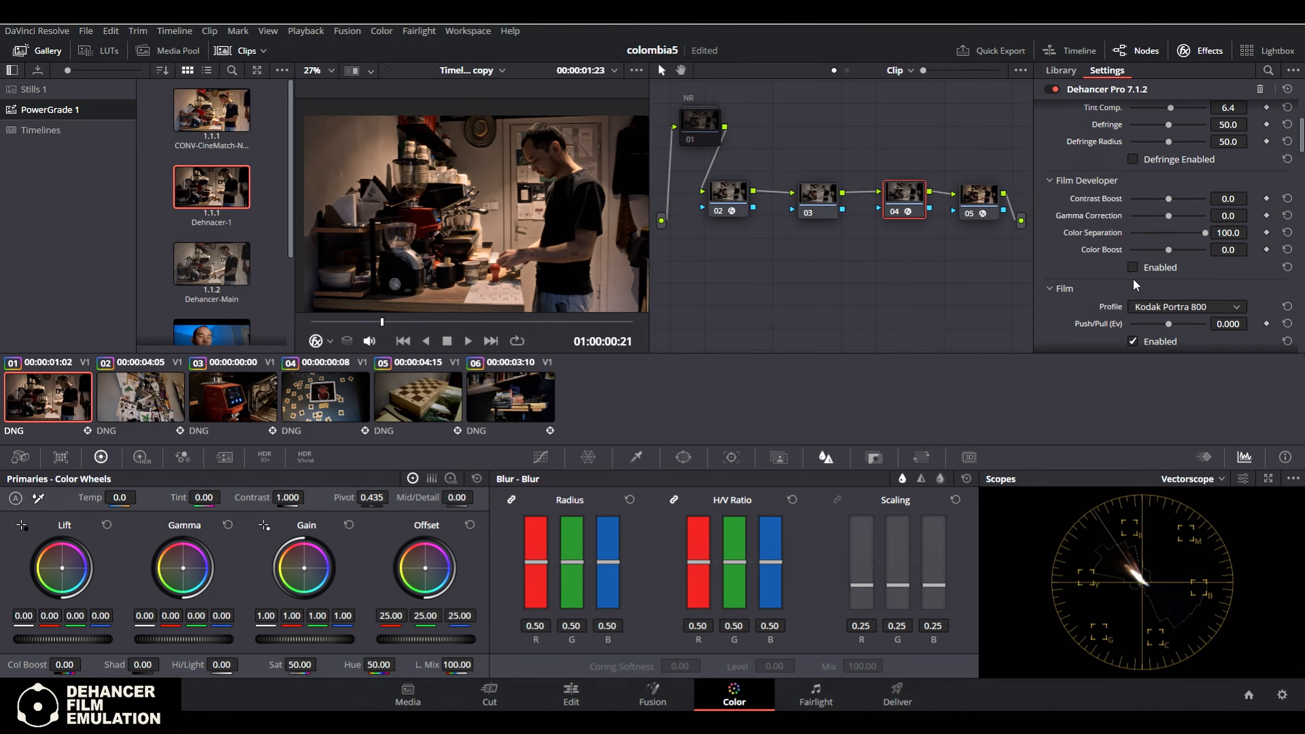
Browse the Dehancer film stocks and set the film profile to Kodak Vision3 50D
scroll(1083, 261, down, 4)
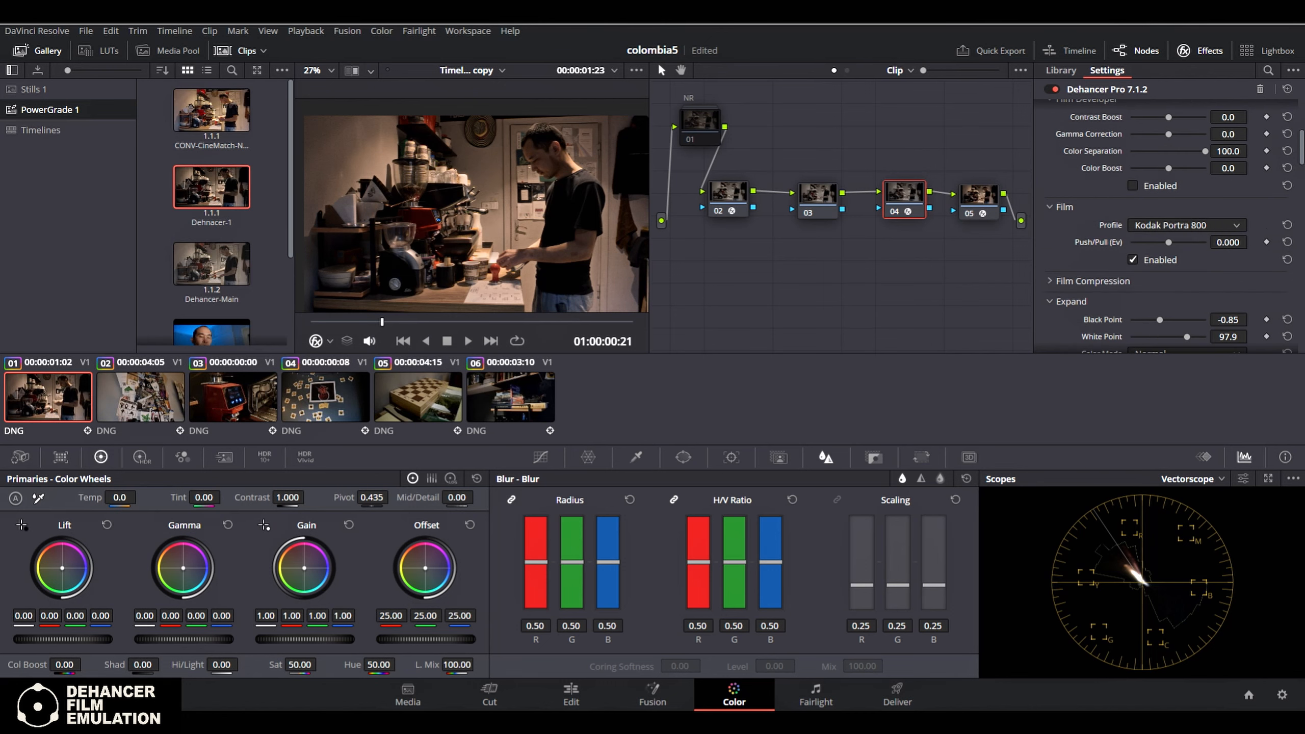
click(1234, 223)
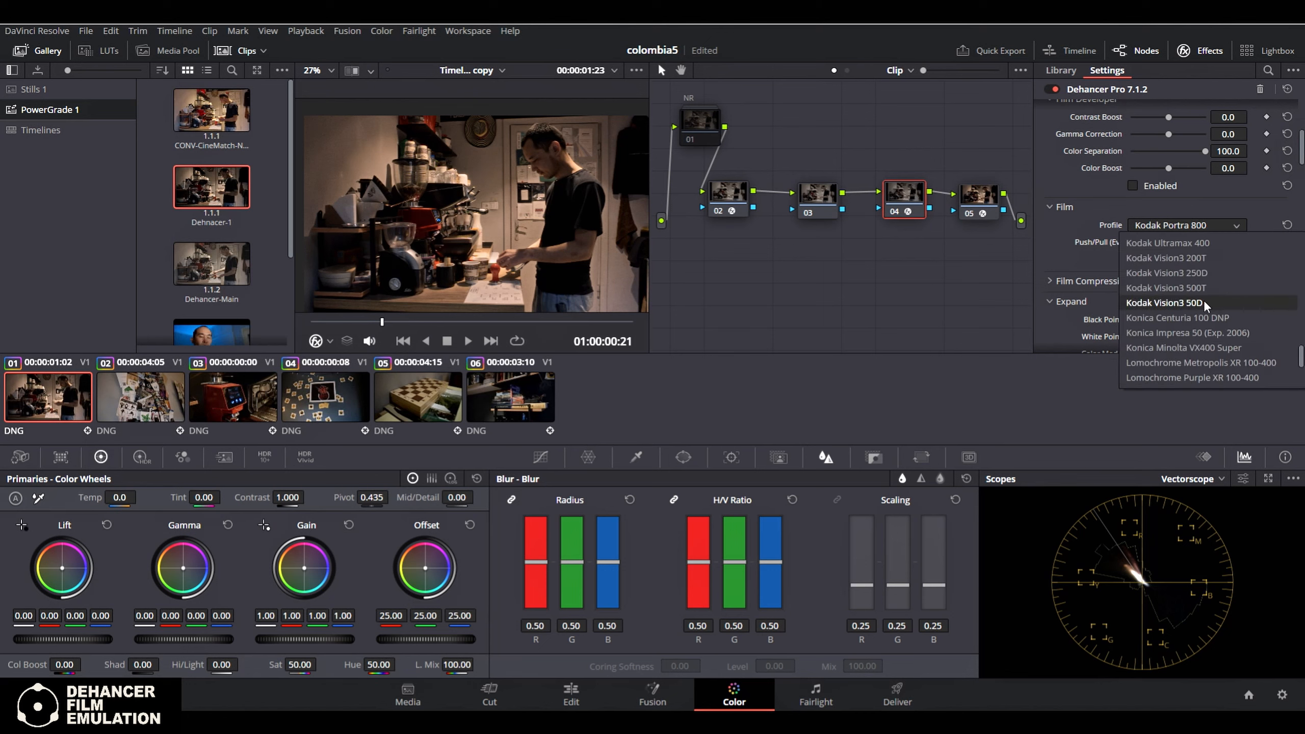
scroll(1232, 350, up, 10)
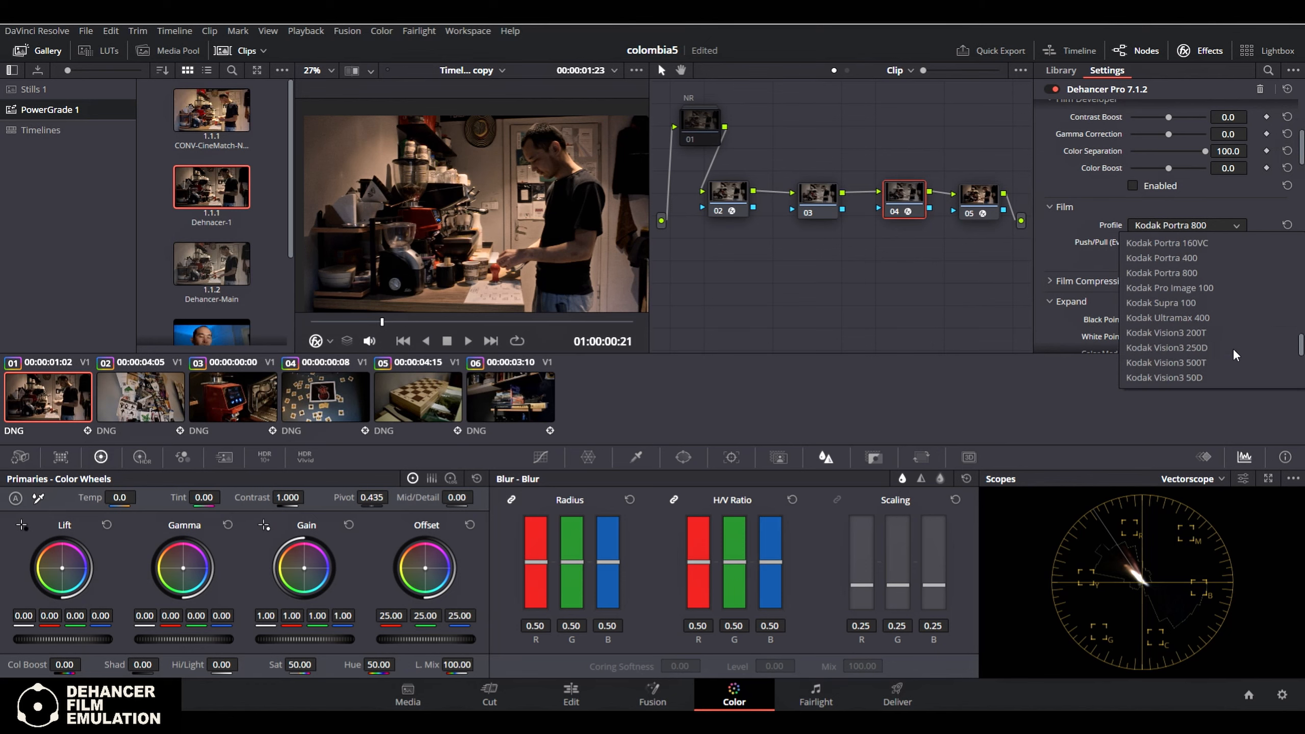
scroll(1236, 347, down, 10)
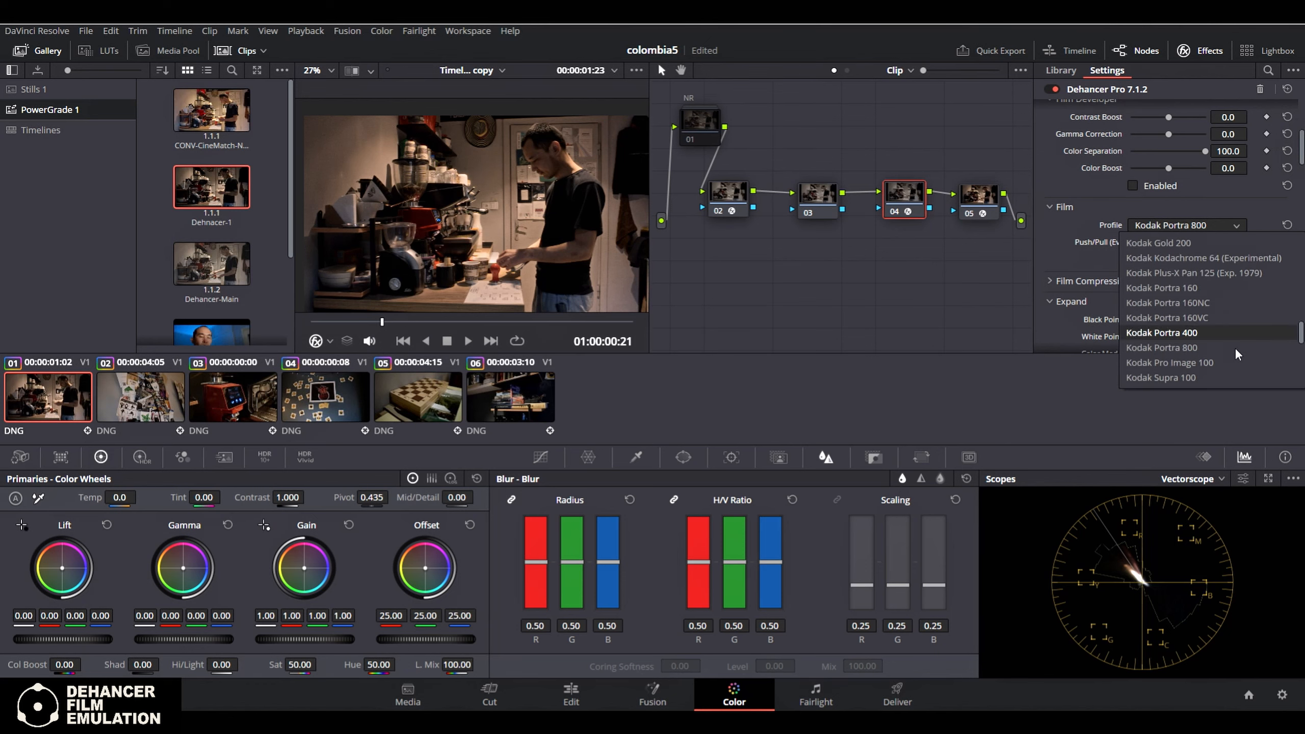
scroll(1235, 348, down, 1)
click(1199, 319)
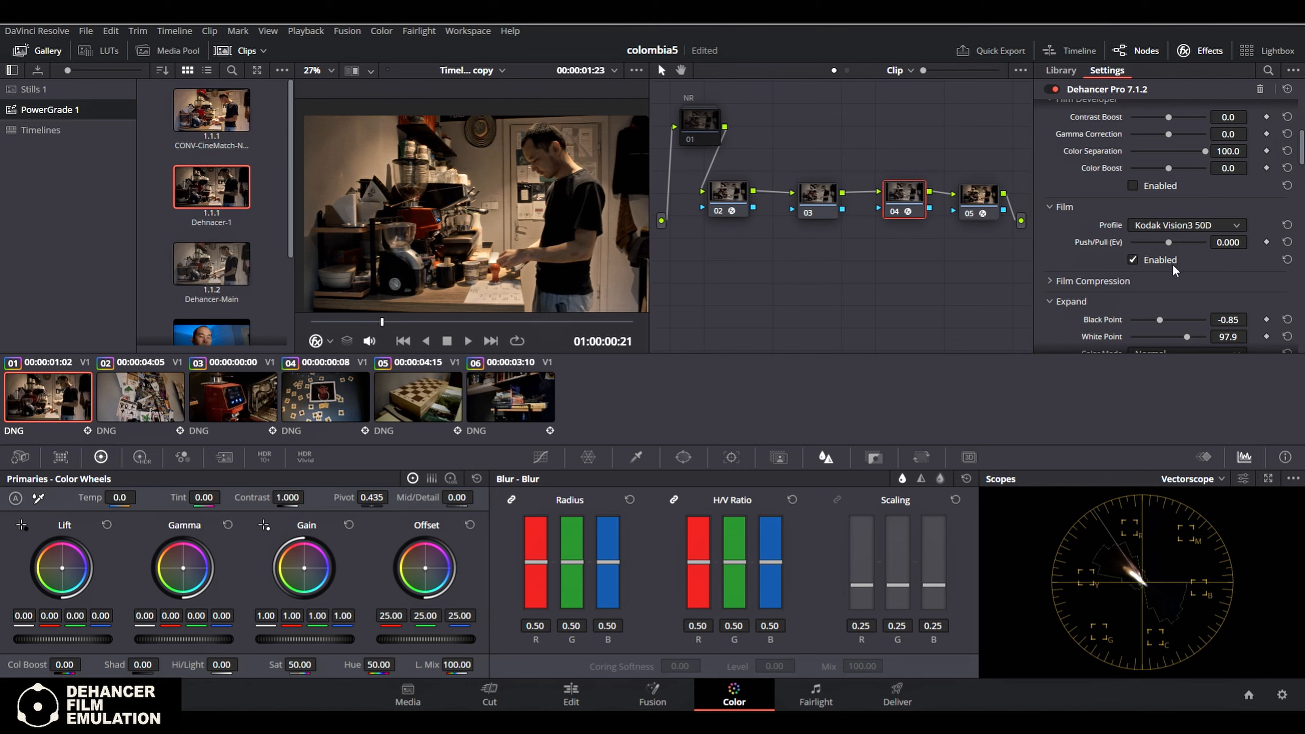
Change the Dehancer film profile to Kodak Supra 100
click(1224, 224)
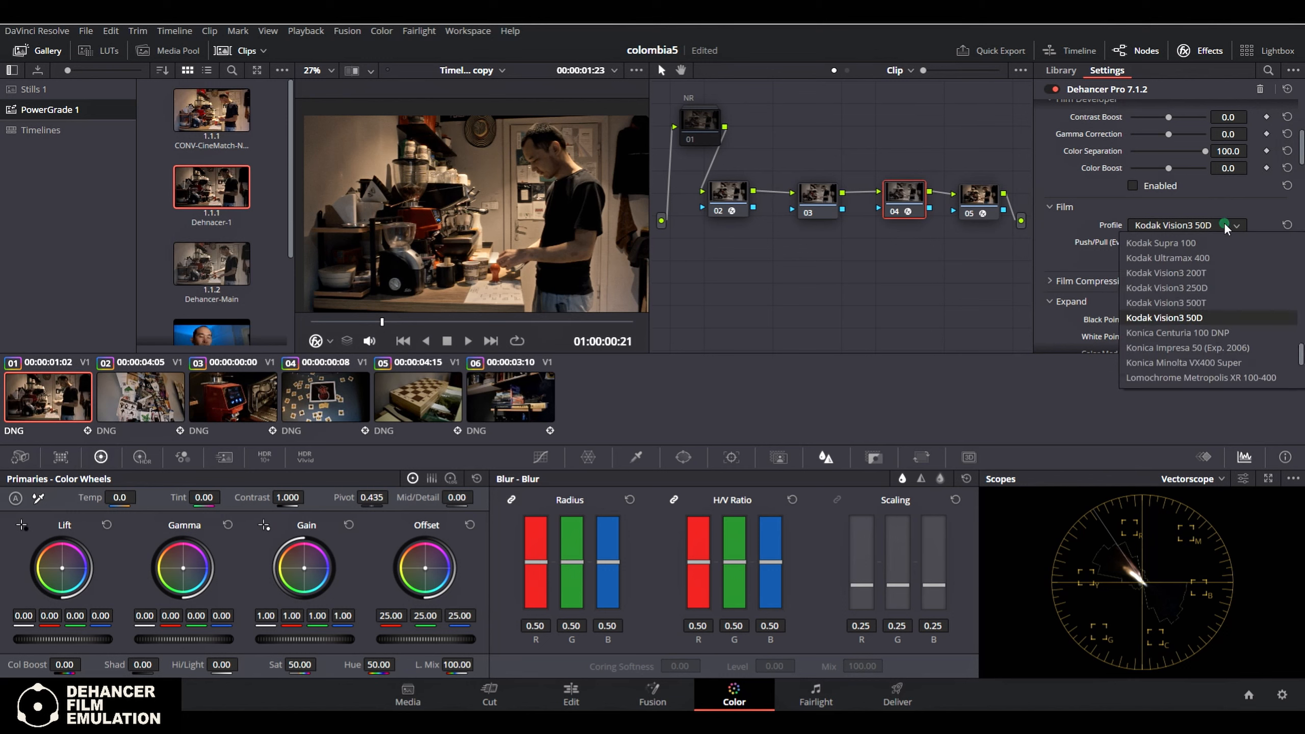
scroll(1219, 294, up, 1)
click(1222, 292)
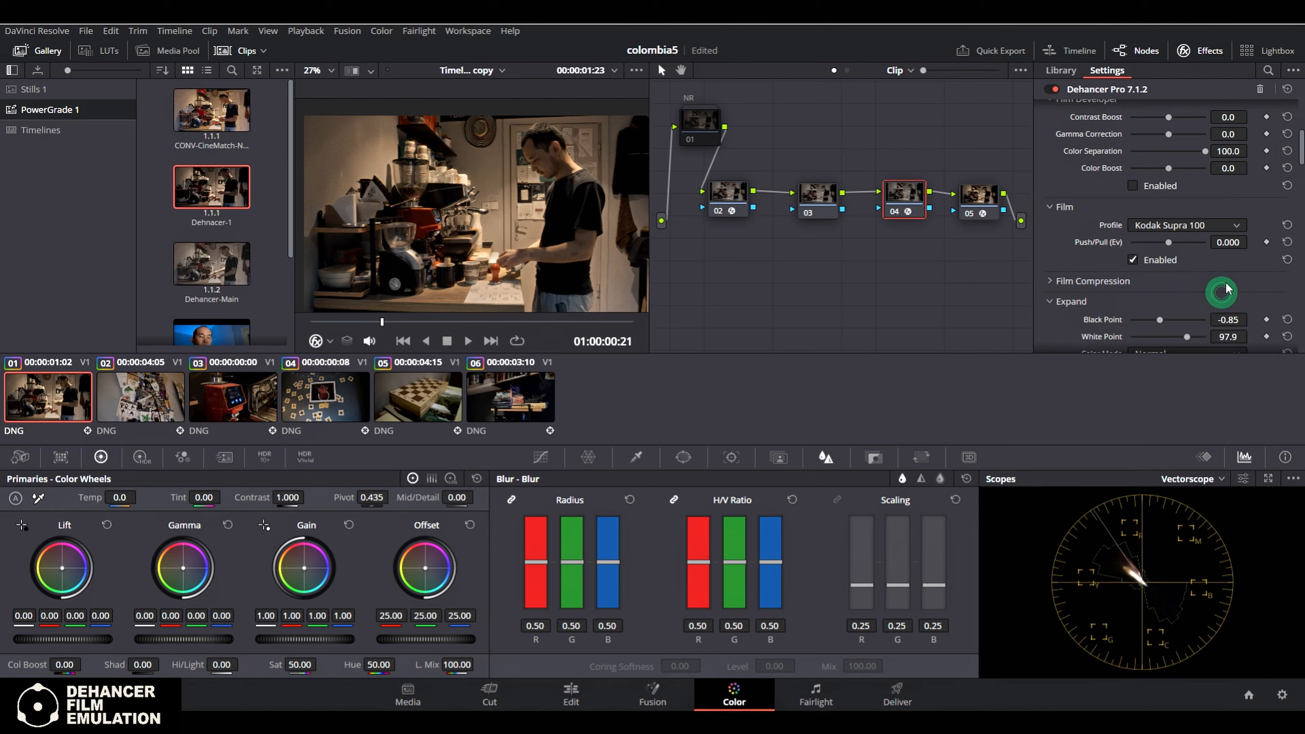
Compare the Kodak Portra 800 and Portra 400 film profiles, settling on Kodak Portra 800
click(1236, 225)
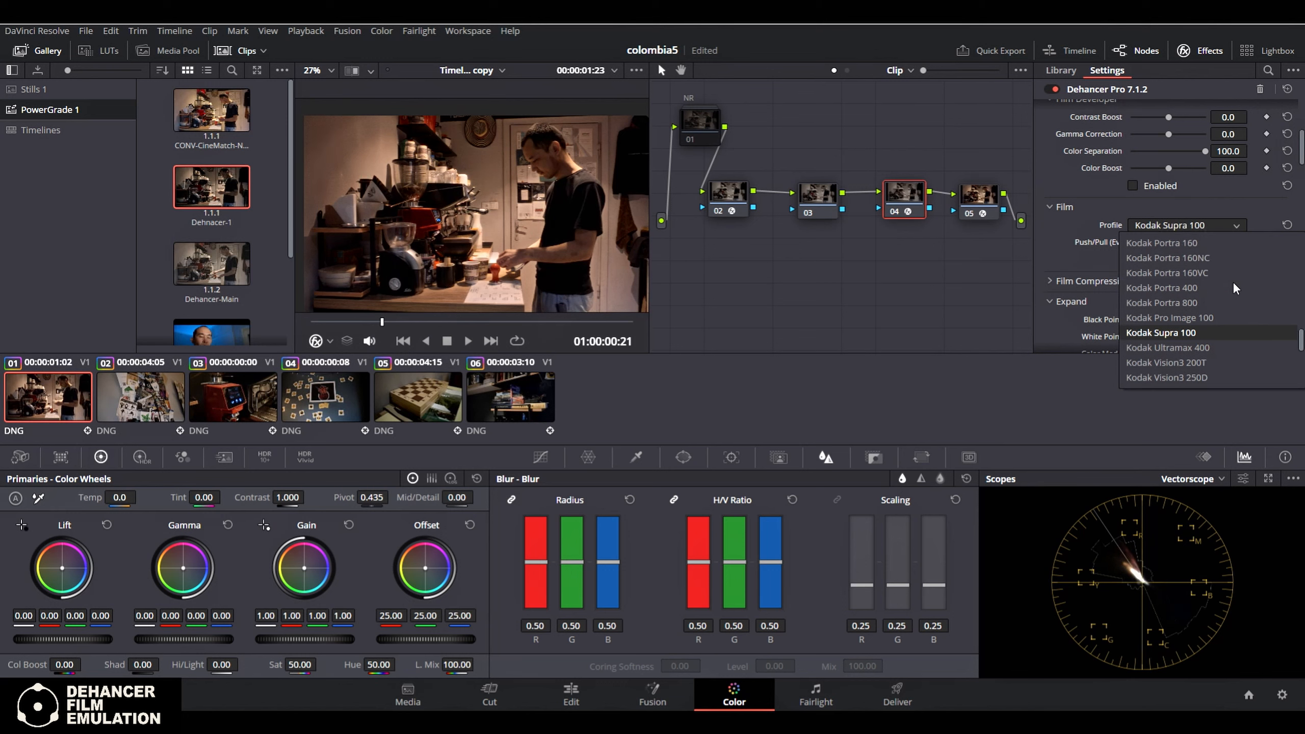
click(1213, 301)
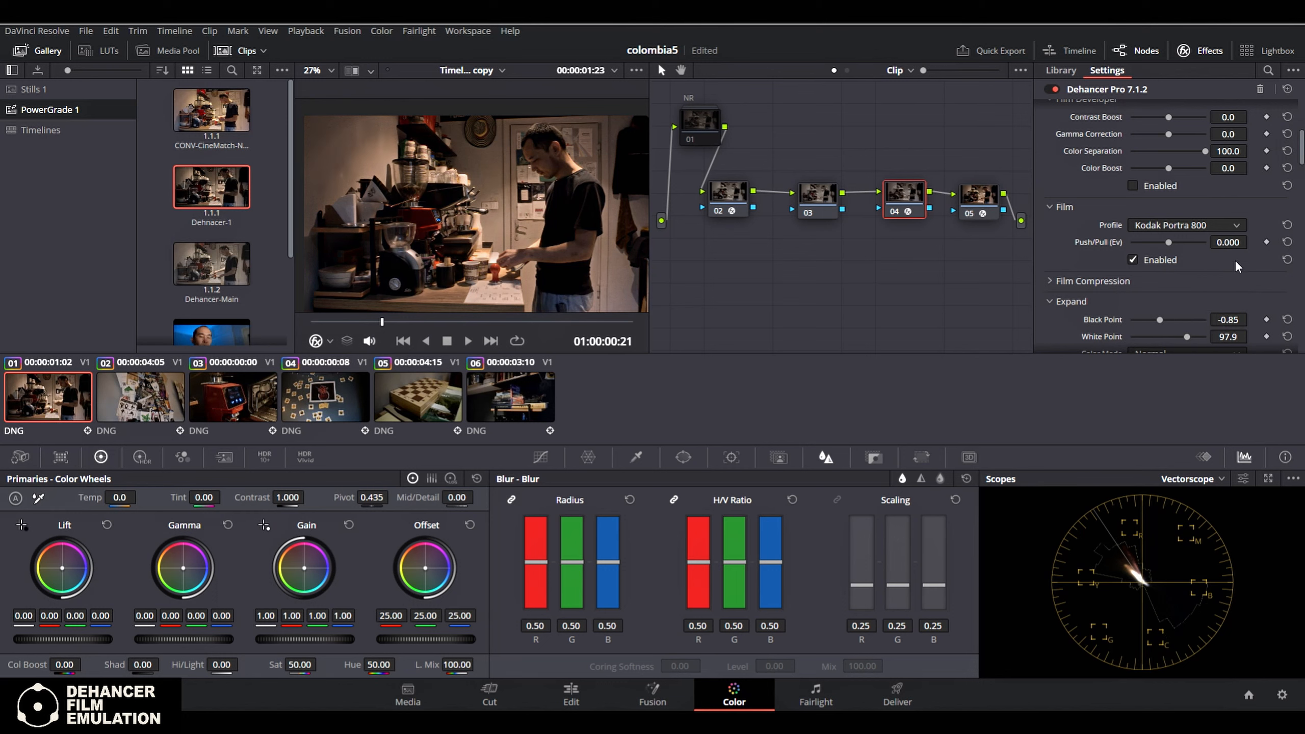
click(1236, 224)
click(1220, 287)
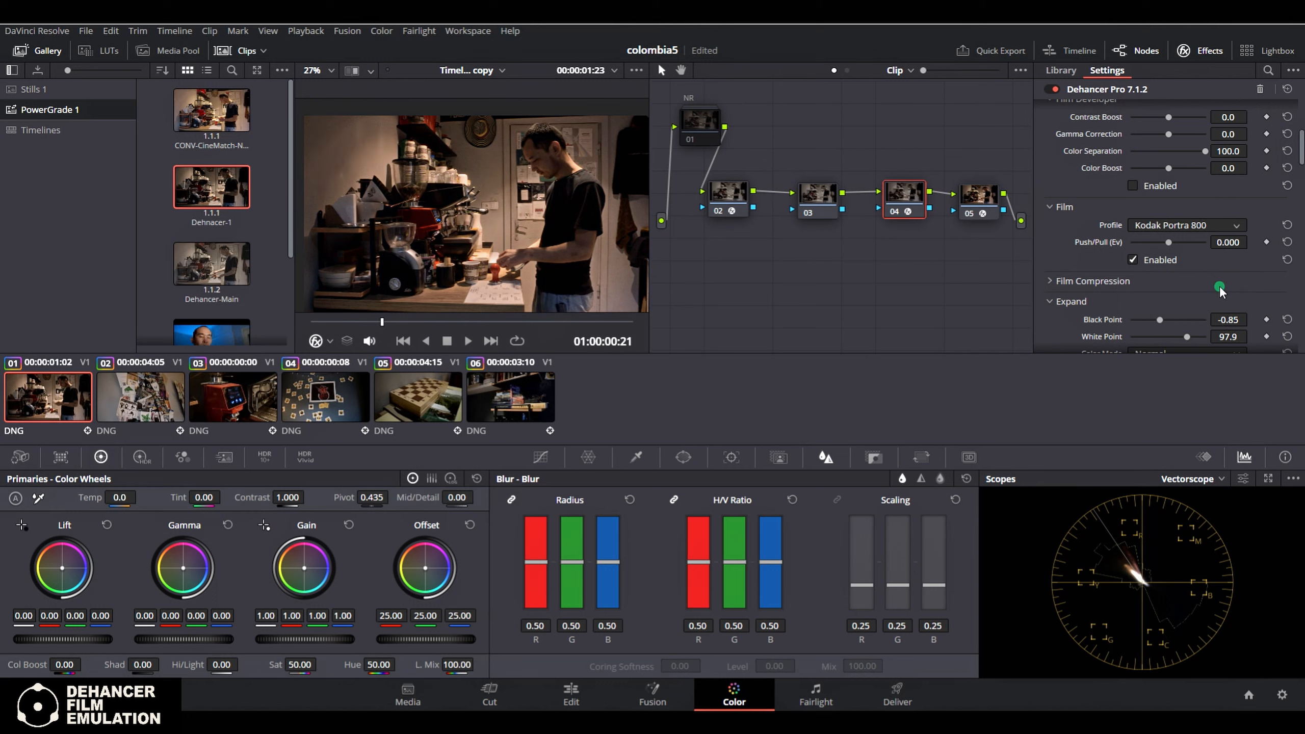
click(1232, 225)
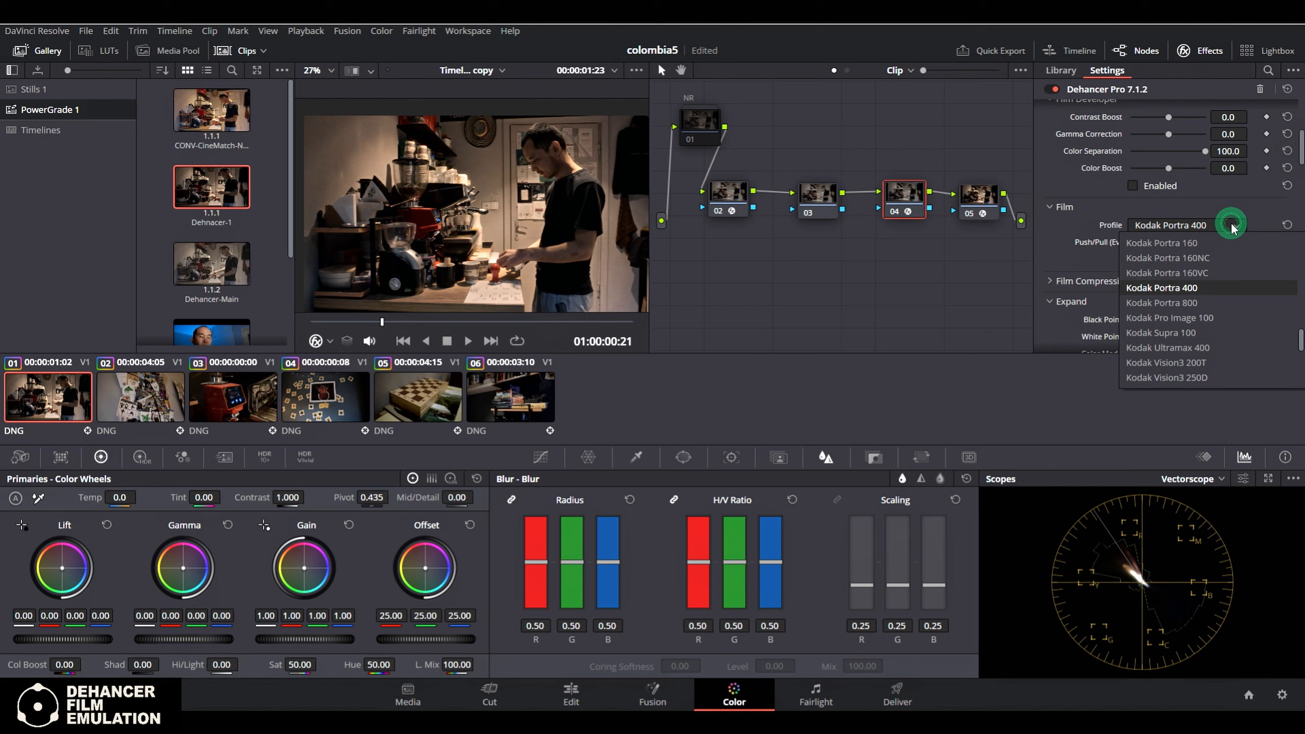
click(1226, 303)
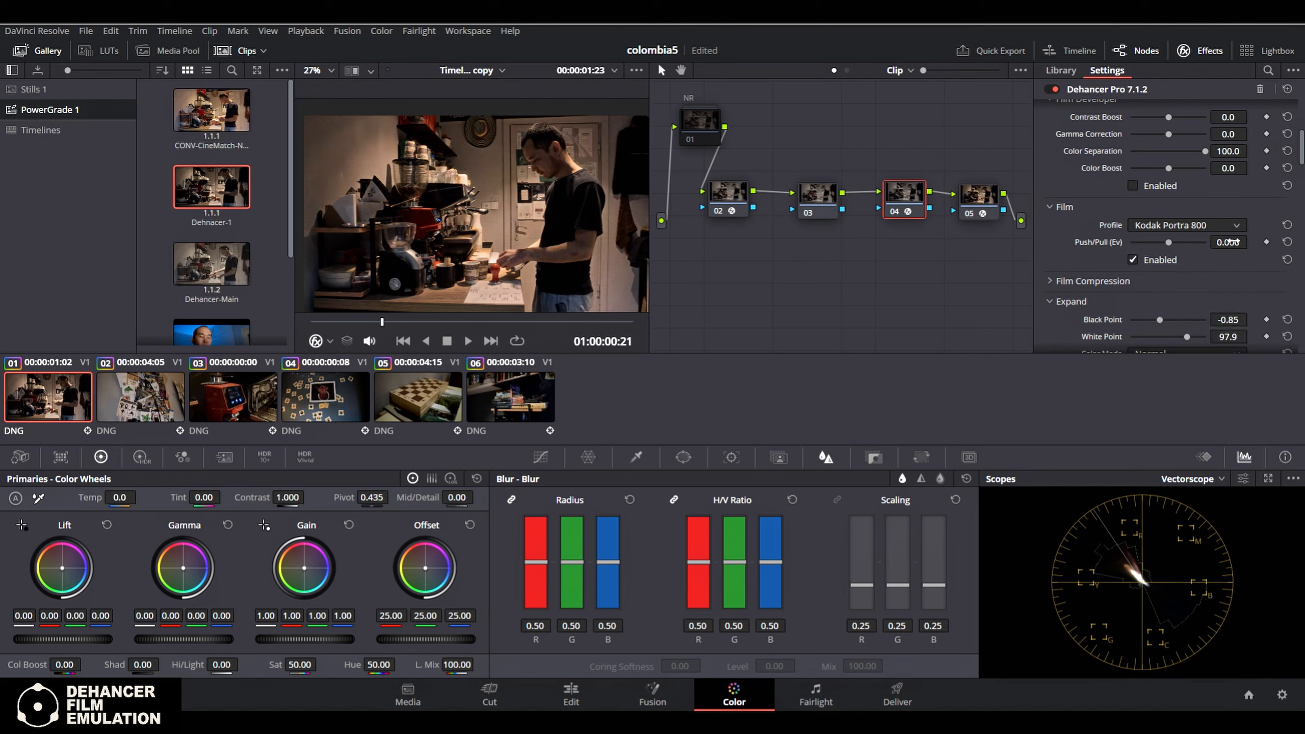
Expand Dehancer's Film Compression section, examine its impact, white point, tonal range and color density controls, and collapse it again
scroll(1233, 283, down, 2)
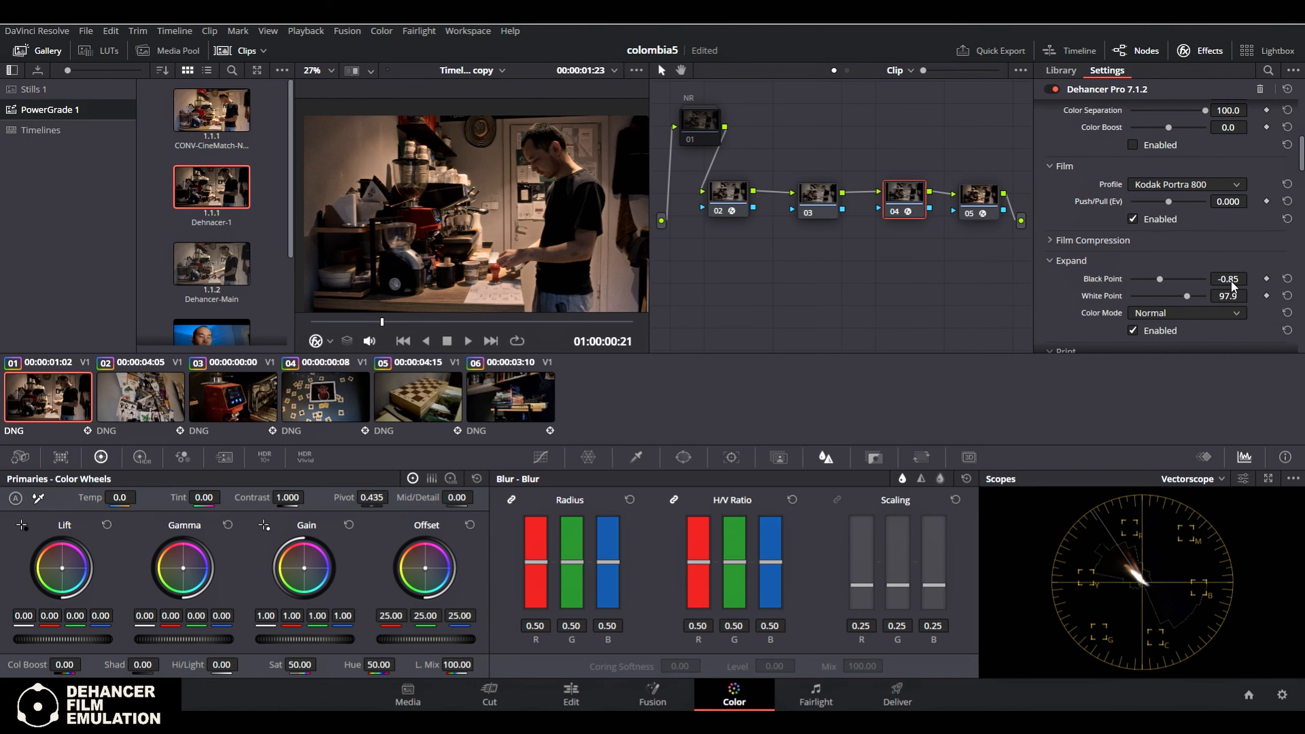
click(1049, 240)
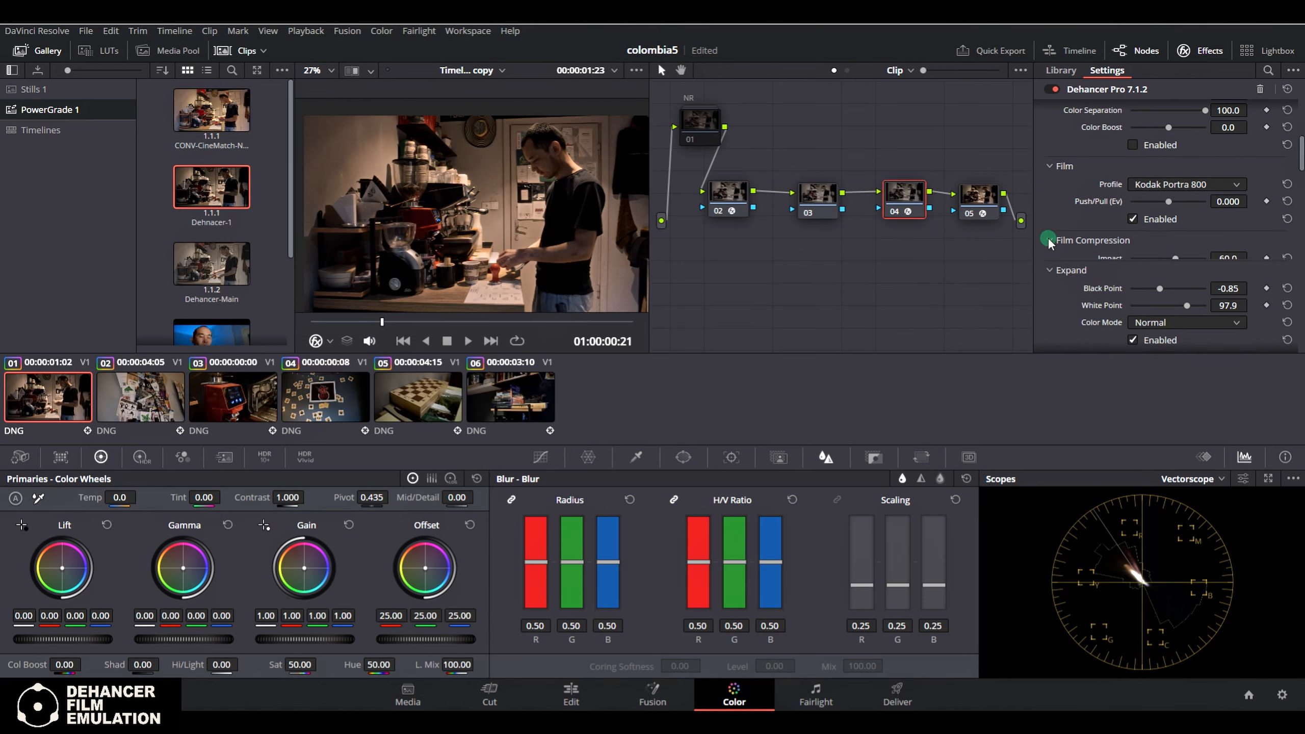
scroll(1188, 249, down, 4)
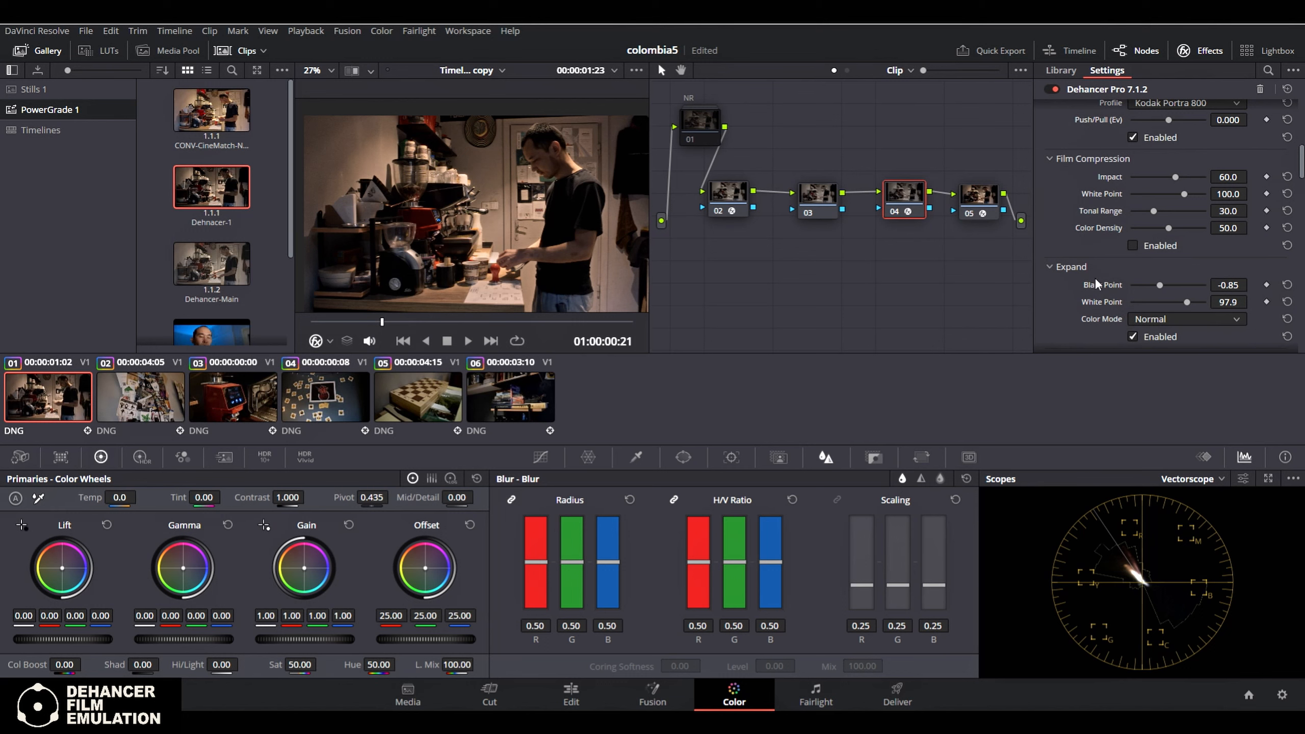
click(1049, 158)
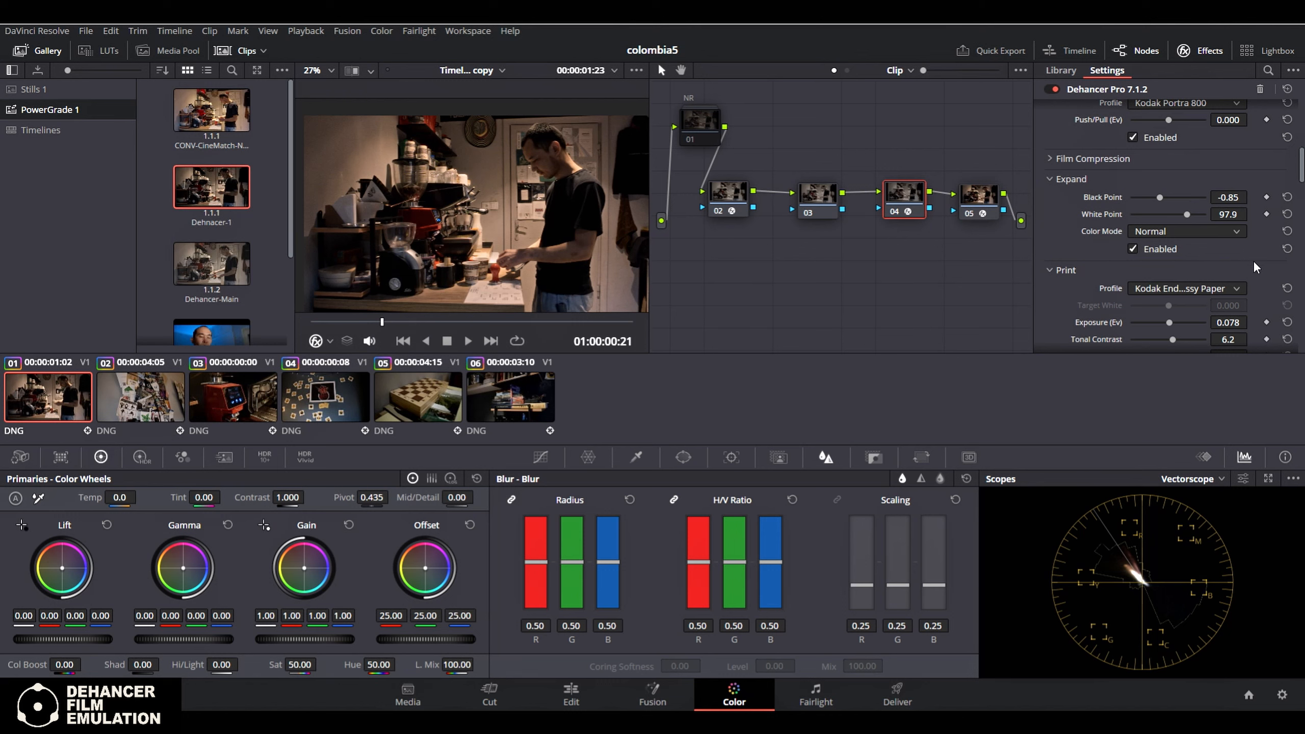
Compare the Linear, Cineon Film Log, Fujifilm 3513 and Kodak 2383 print profiles, returning to Kodak Endura Glossy Paper
scroll(1253, 260, down, 1)
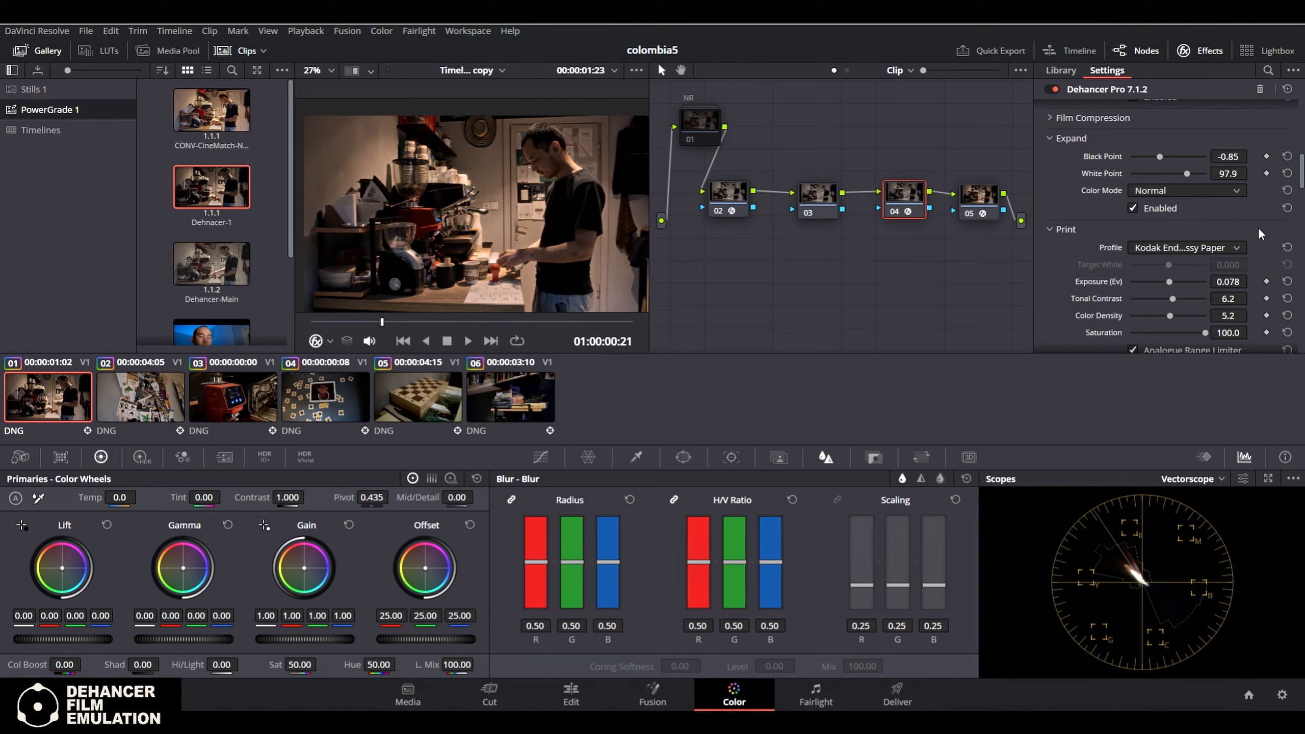
scroll(1258, 227, down, 1)
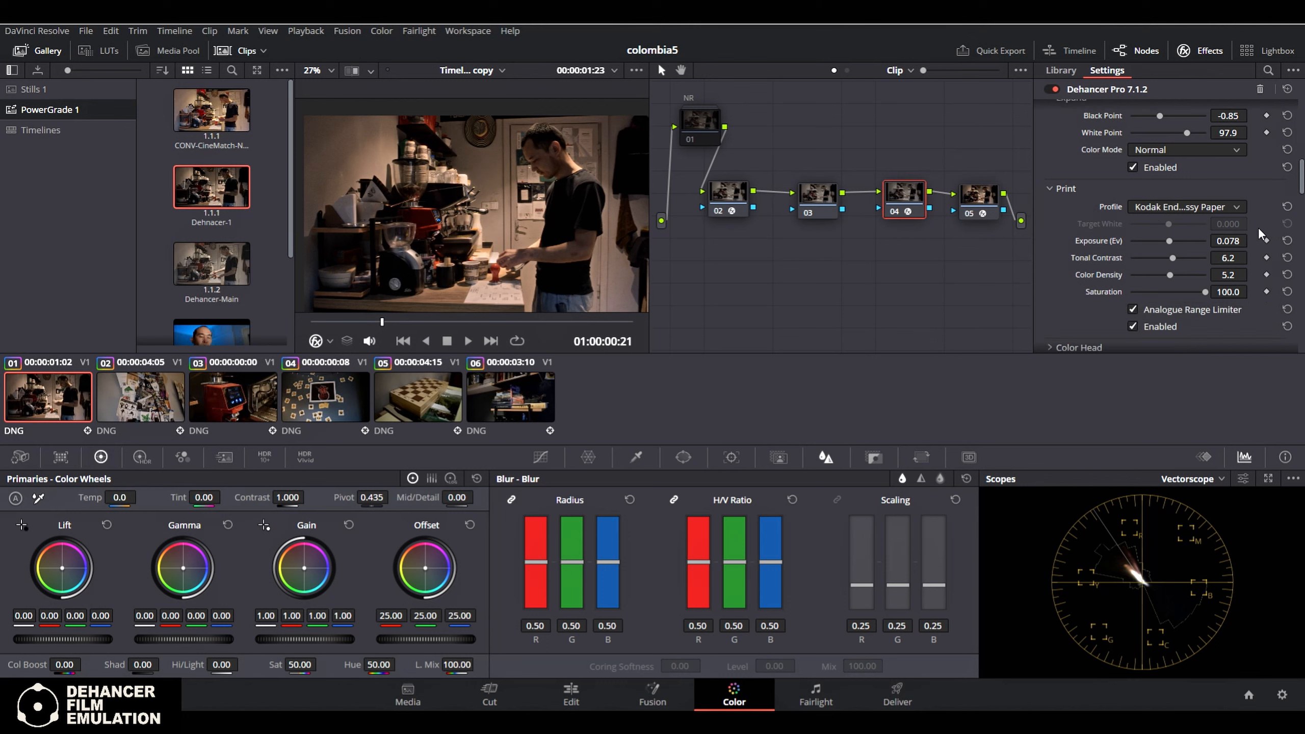
click(1220, 204)
click(1200, 221)
click(1203, 206)
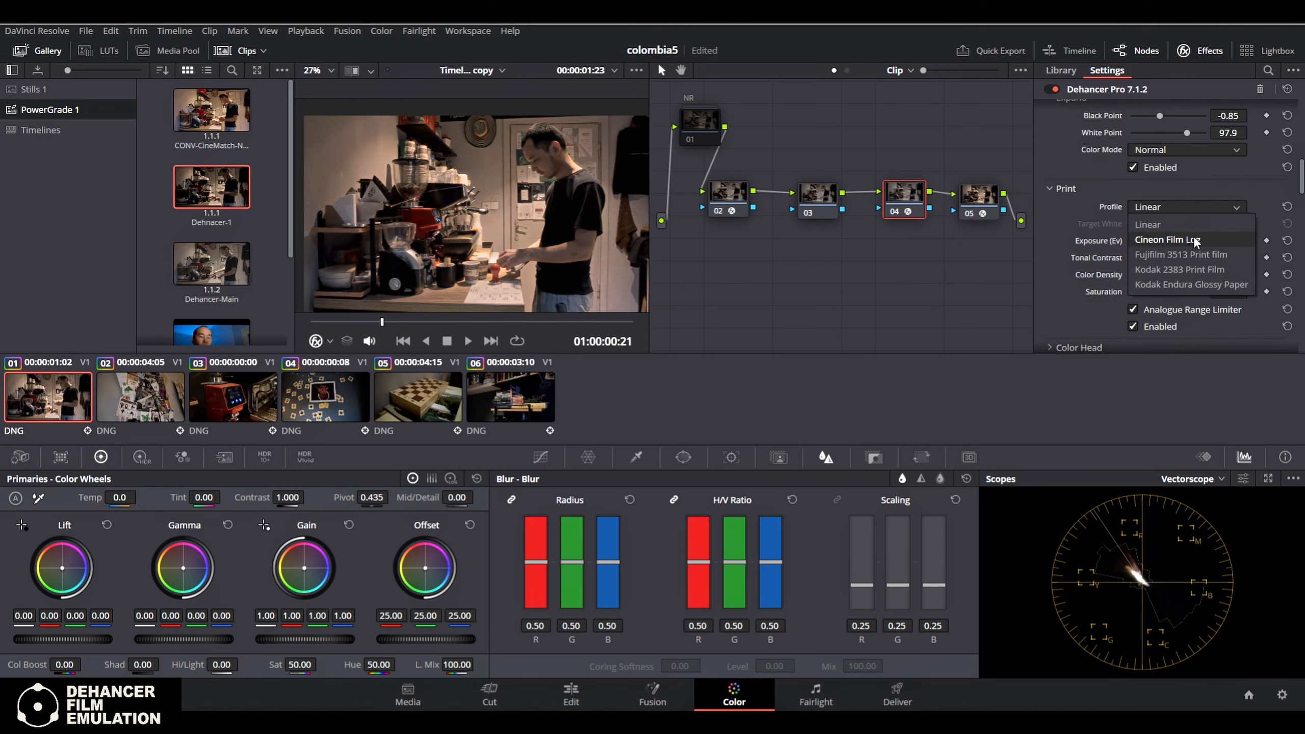
click(1229, 238)
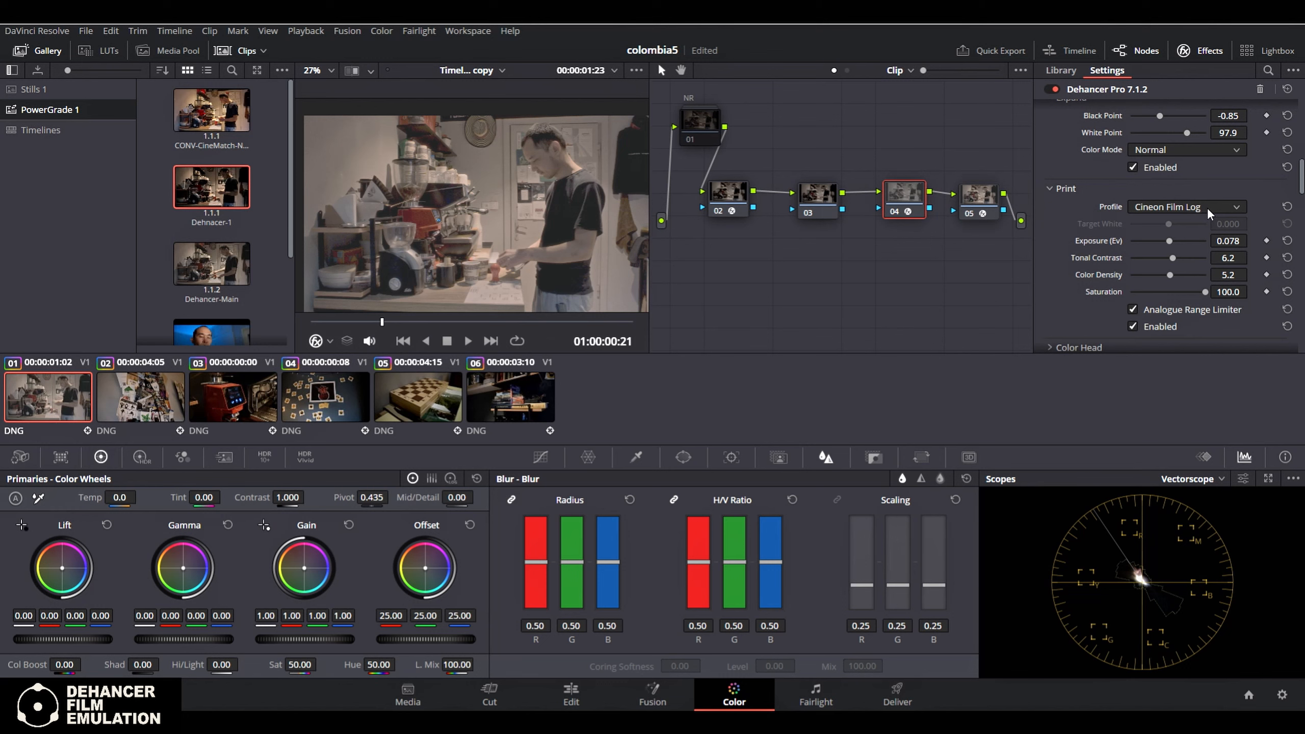
click(1222, 208)
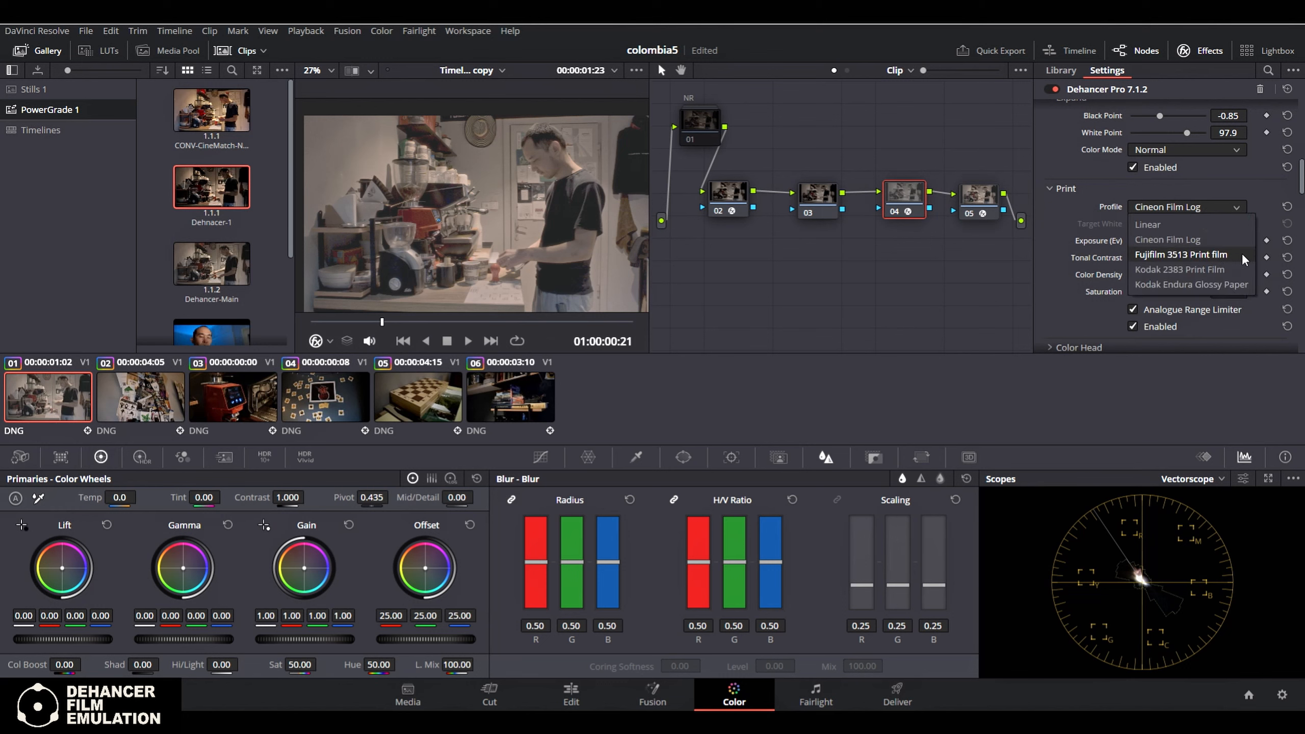
click(1203, 253)
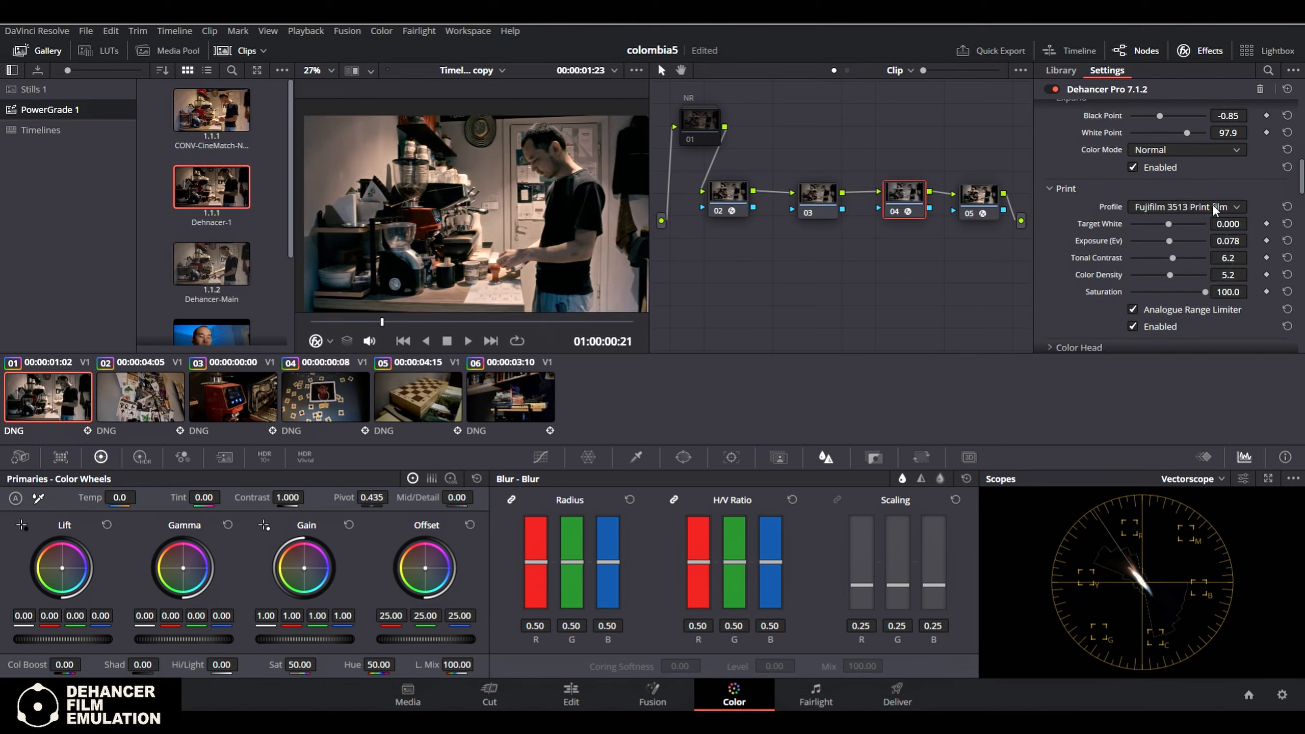
click(1212, 205)
click(1192, 269)
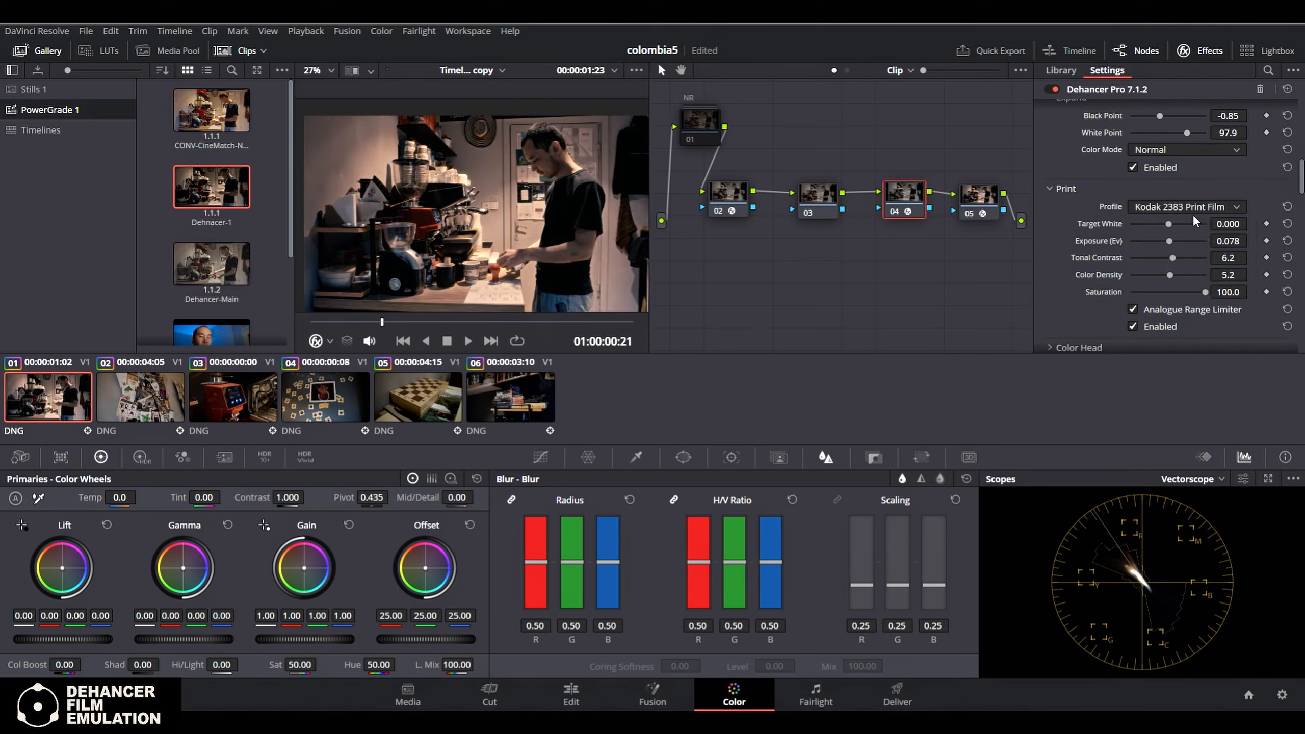
click(1221, 203)
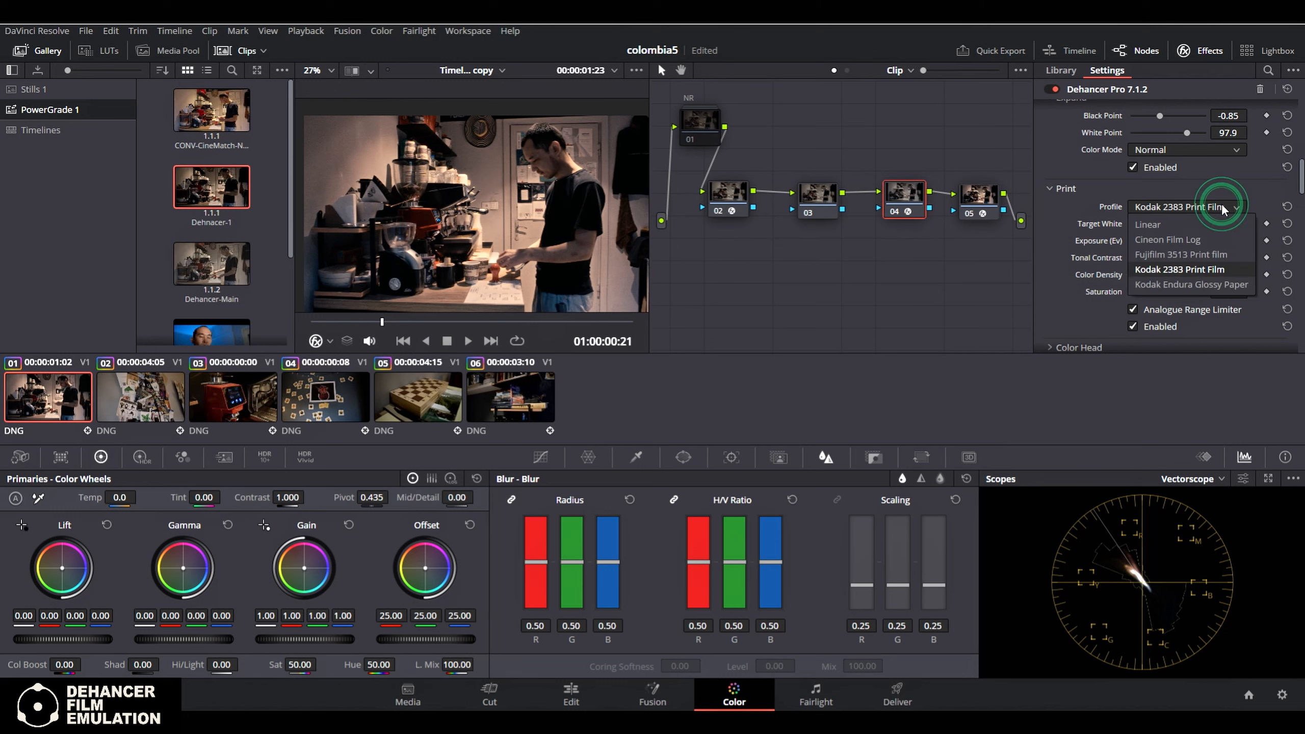
click(1214, 284)
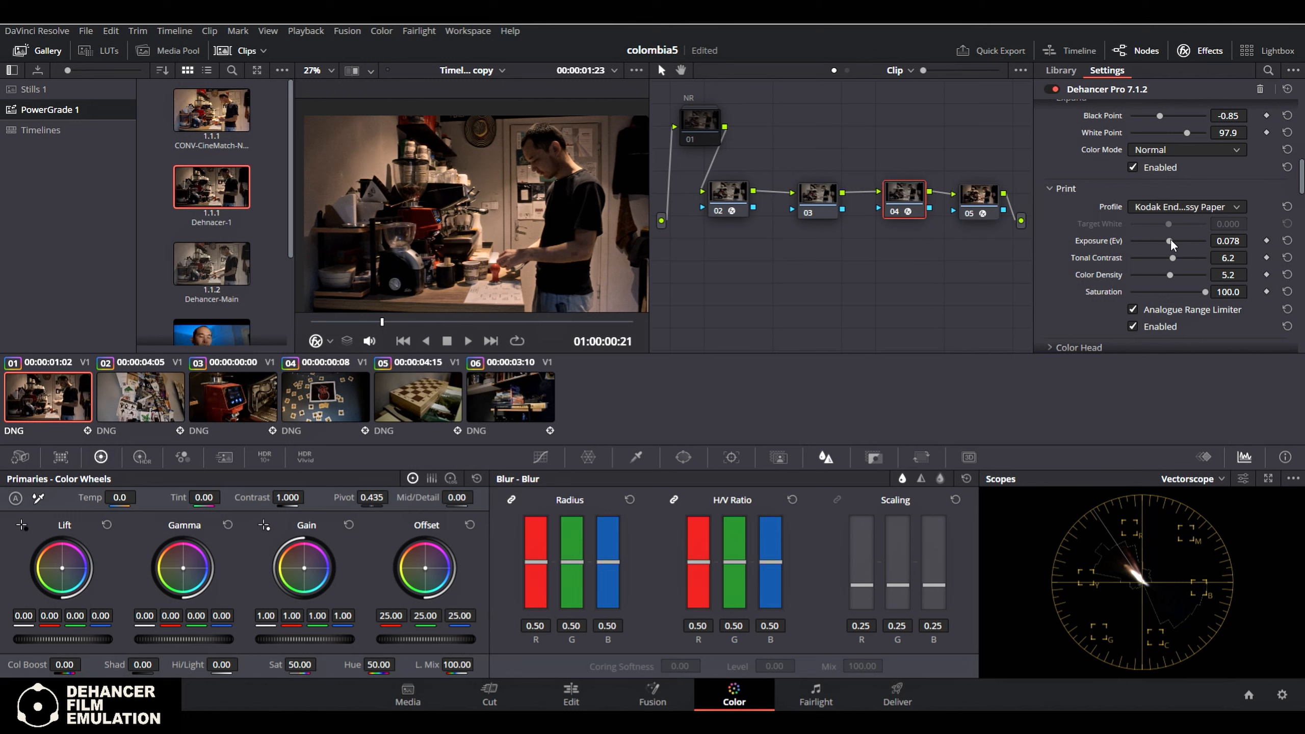
Set the Print exposure to 0.303 and color density to 24.8, checking the red coffee machine up close
drag(1170, 238, 1172, 237)
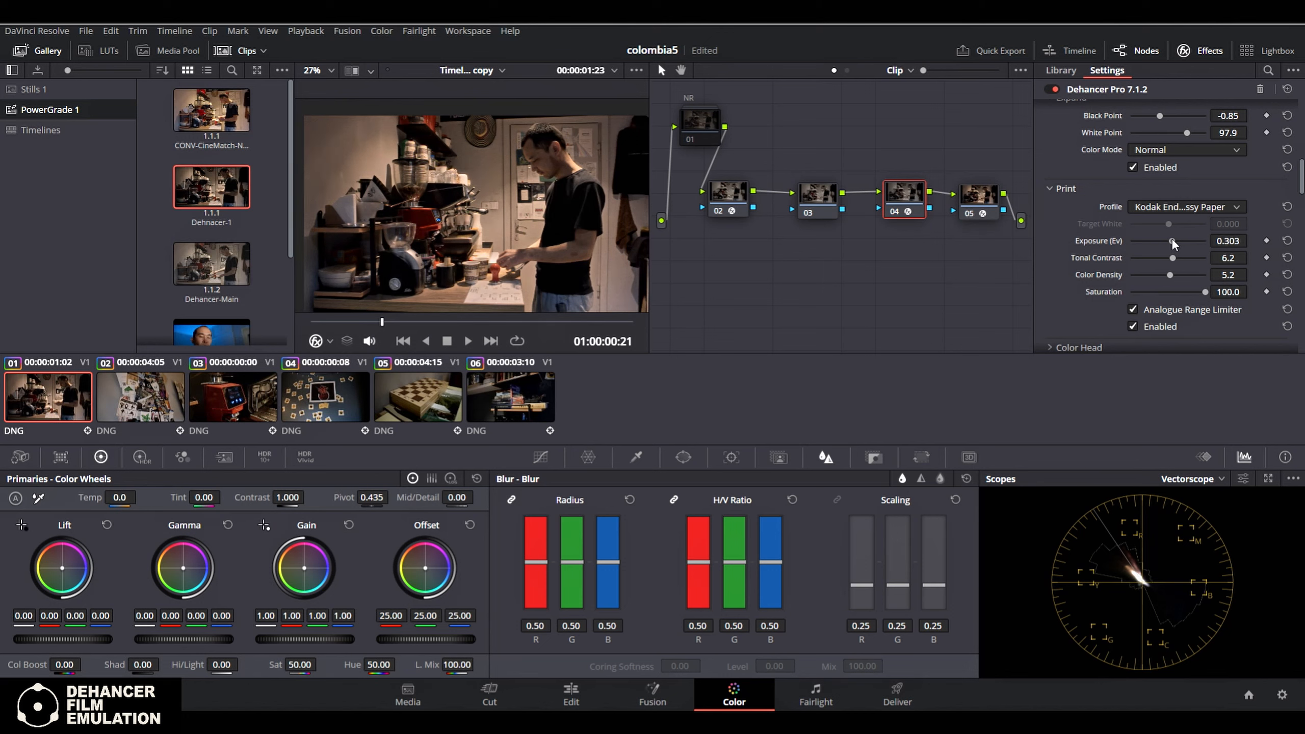
drag(1171, 274, 1180, 276)
scroll(402, 219, up, 5)
drag(594, 236, 435, 214)
scroll(563, 235, up, 3)
drag(563, 234, 480, 216)
scroll(551, 211, up, 2)
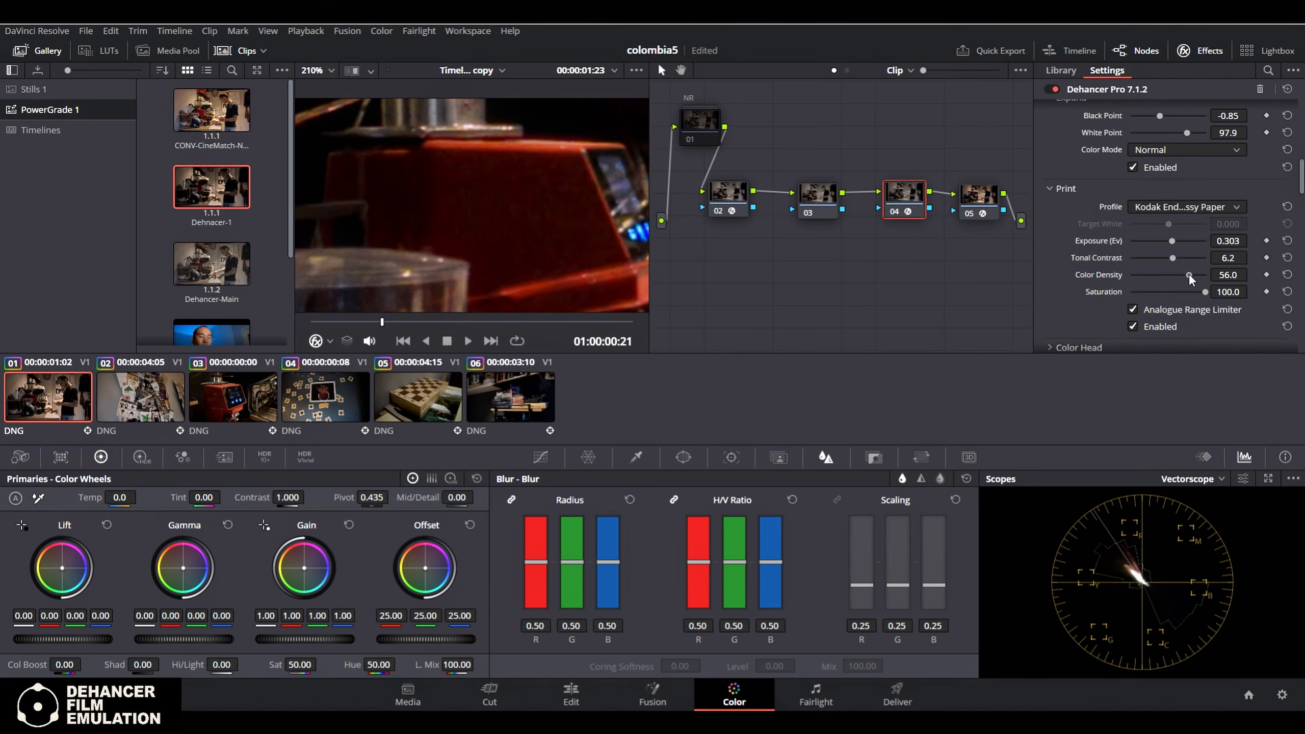
mouse_move(1188, 276)
mouse_down()
mouse_move(1161, 281)
mouse_move(1176, 284)
mouse_up()
scroll(538, 178, down, 5)
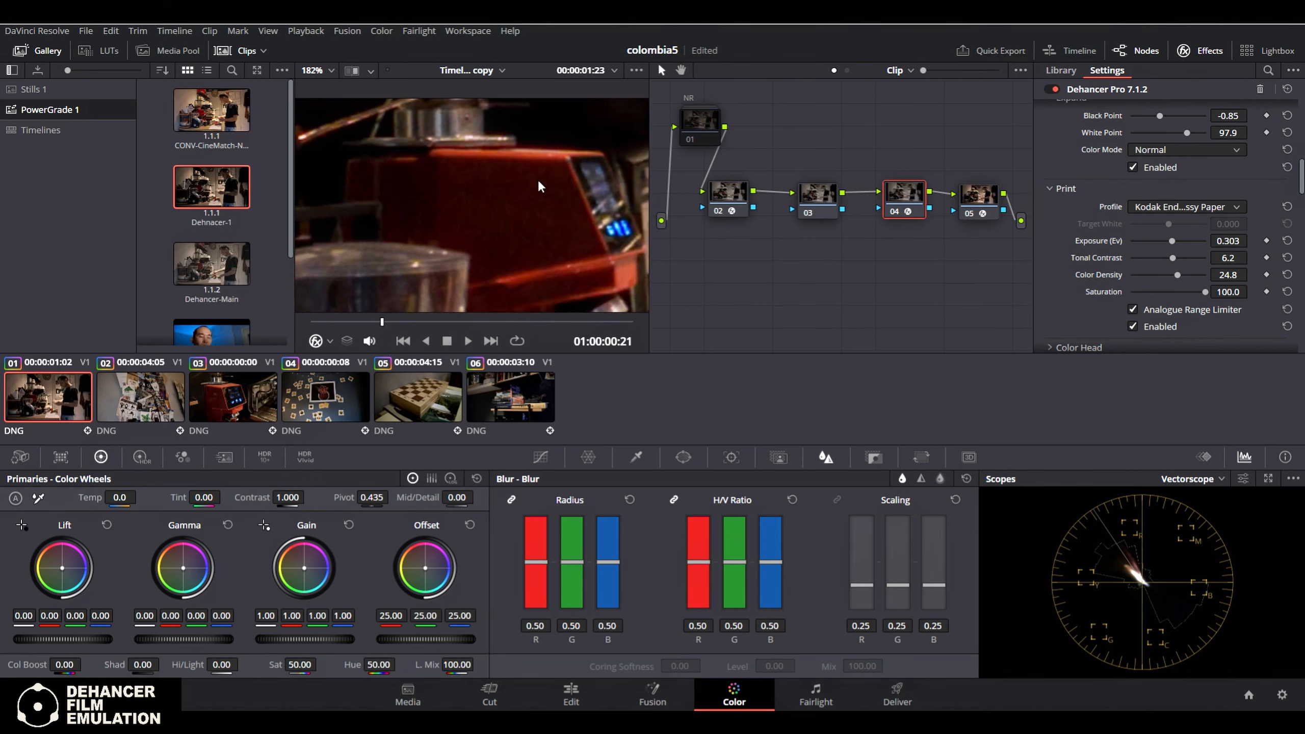
scroll(540, 199, down, 6)
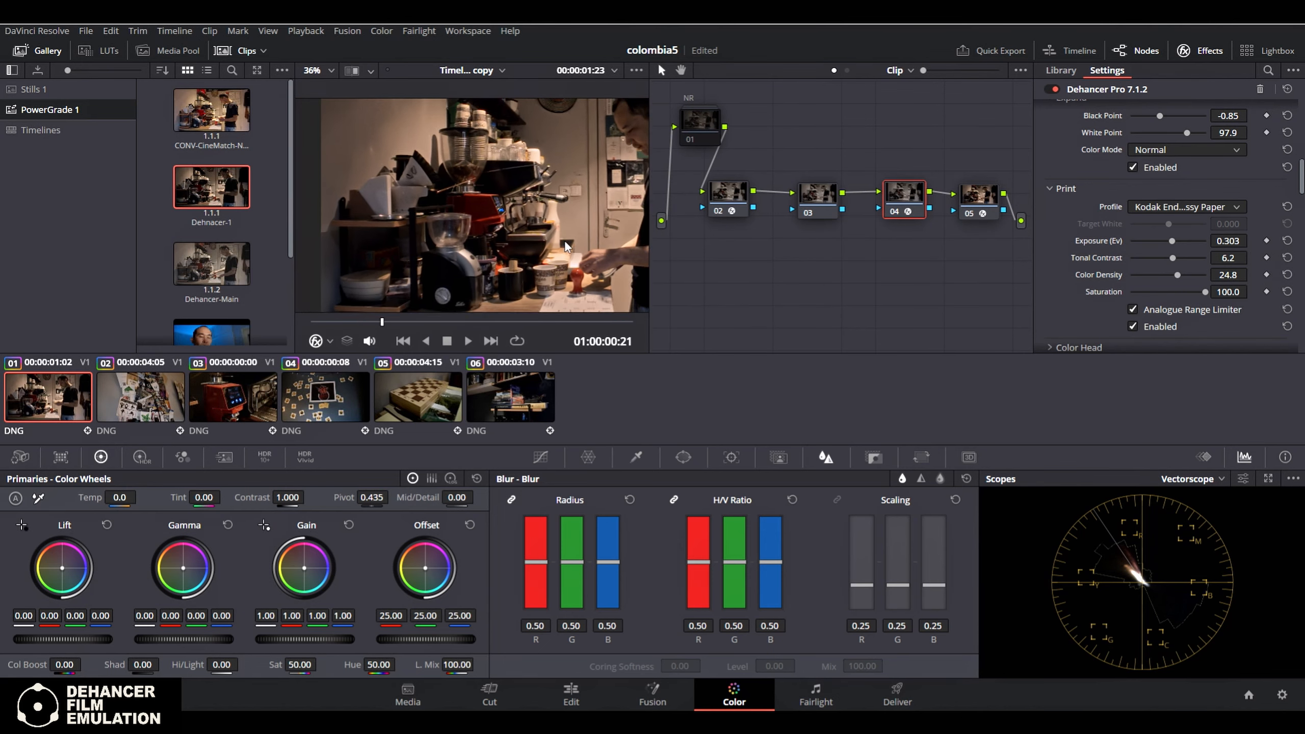
scroll(566, 272, down, 2)
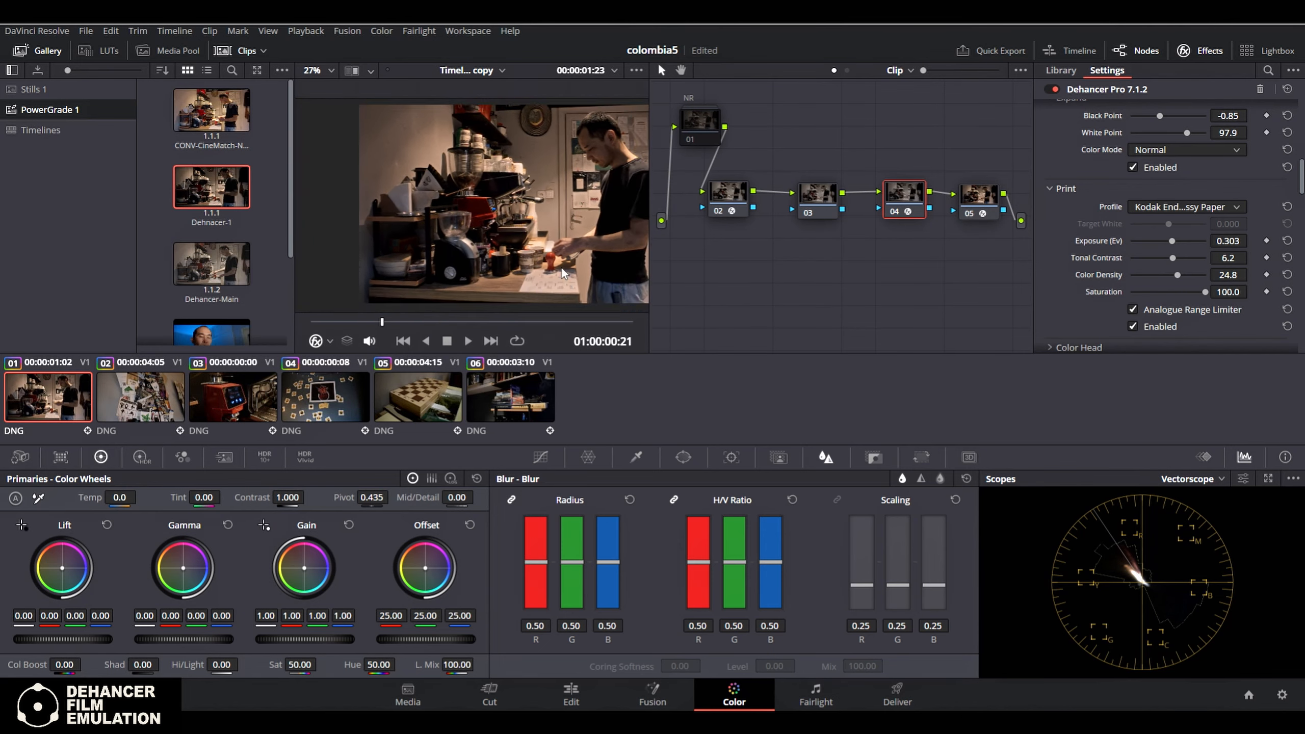
scroll(475, 247, down, 1)
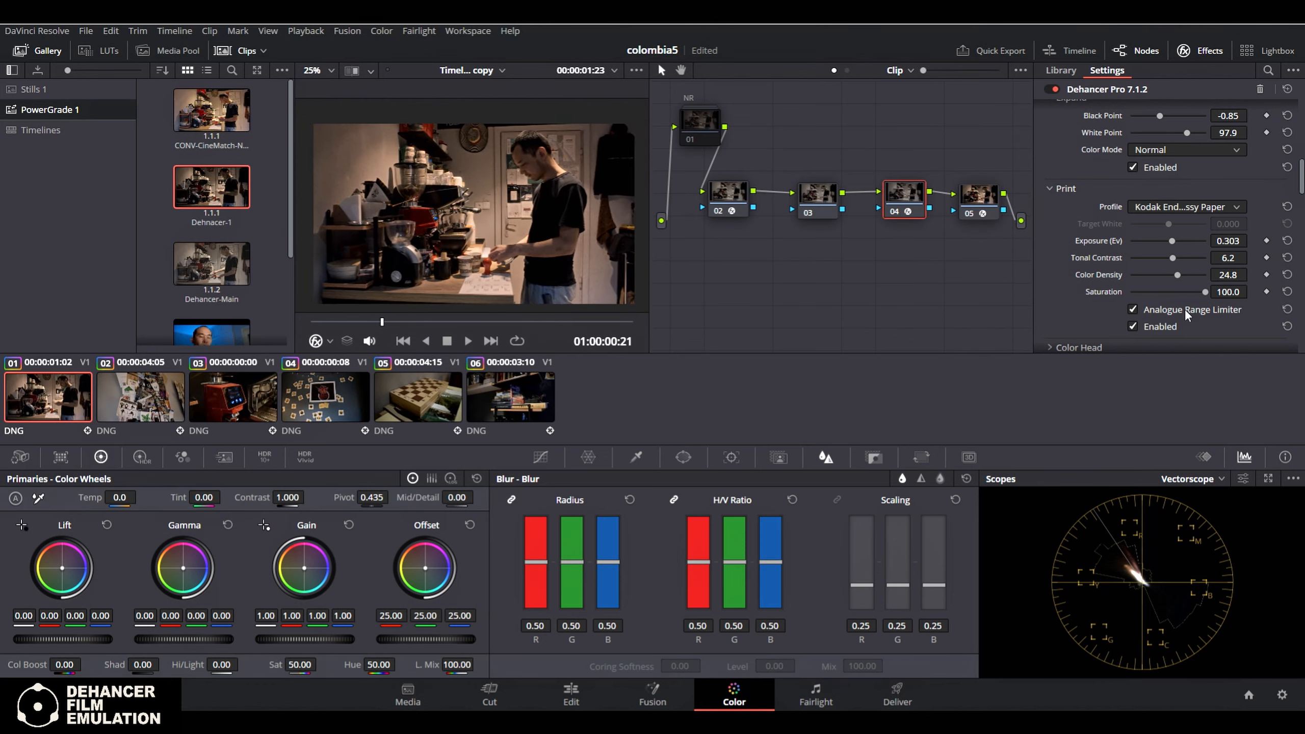
Switch the Print section's Analogue Range Limiter off and back on, and save the project
scroll(1214, 322, down, 2)
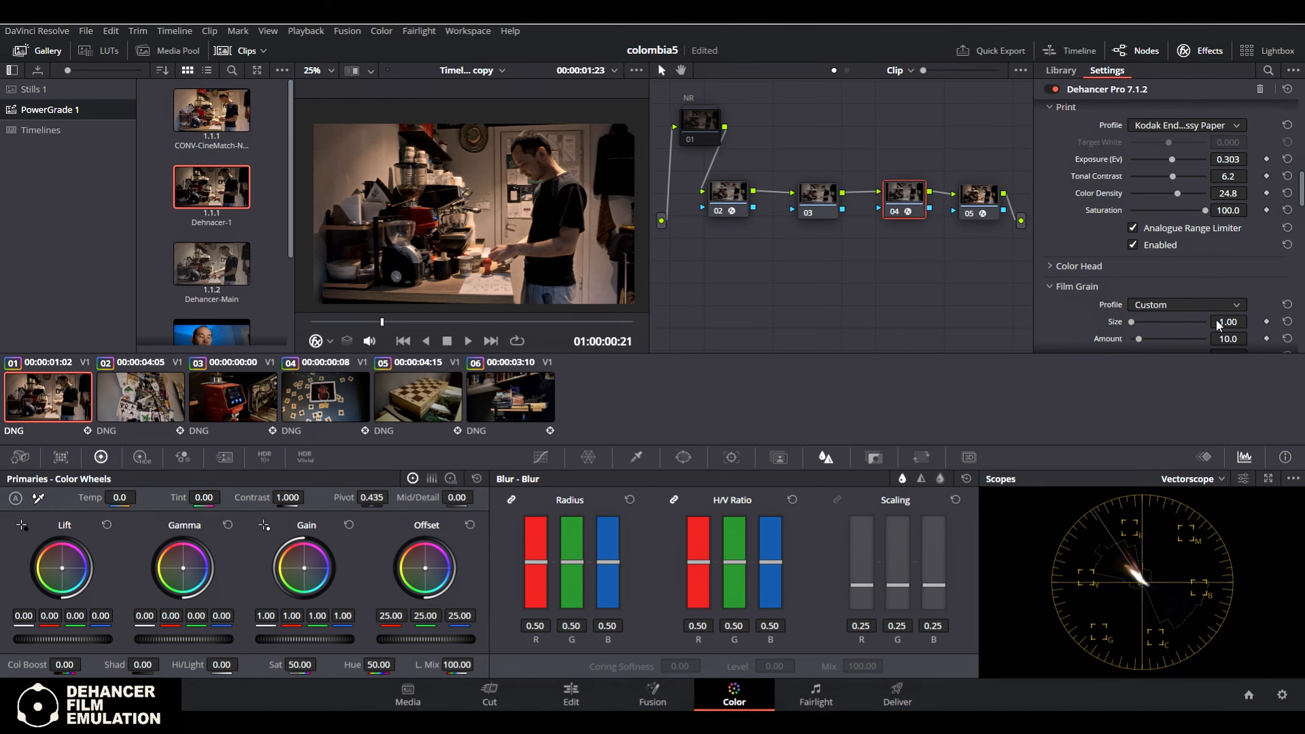
click(1134, 230)
click(1134, 230)
key(ctrl+s)
Expand the Color Head section and try shifting its Yellow-Blue and Magenta-Green balances
click(1050, 266)
scroll(1049, 267, down, 2)
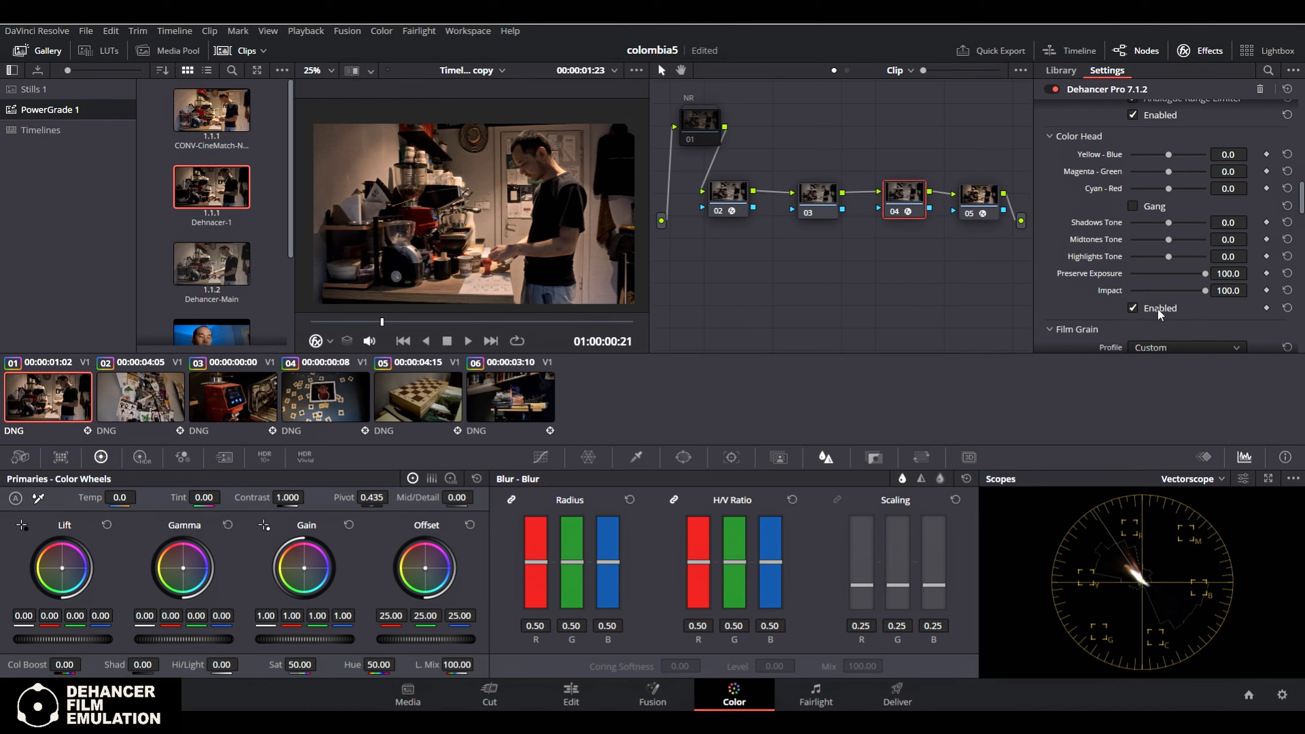
drag(1169, 154, 1154, 153)
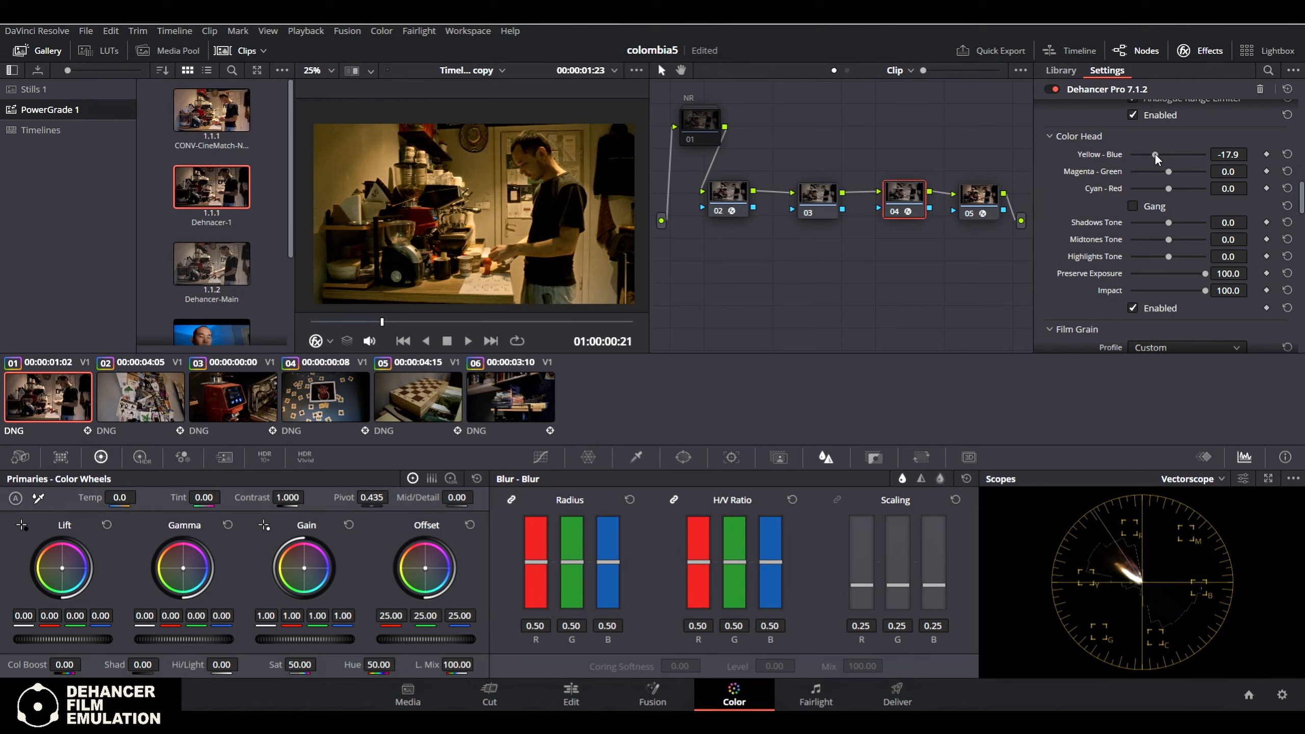
drag(1172, 173, 1165, 157)
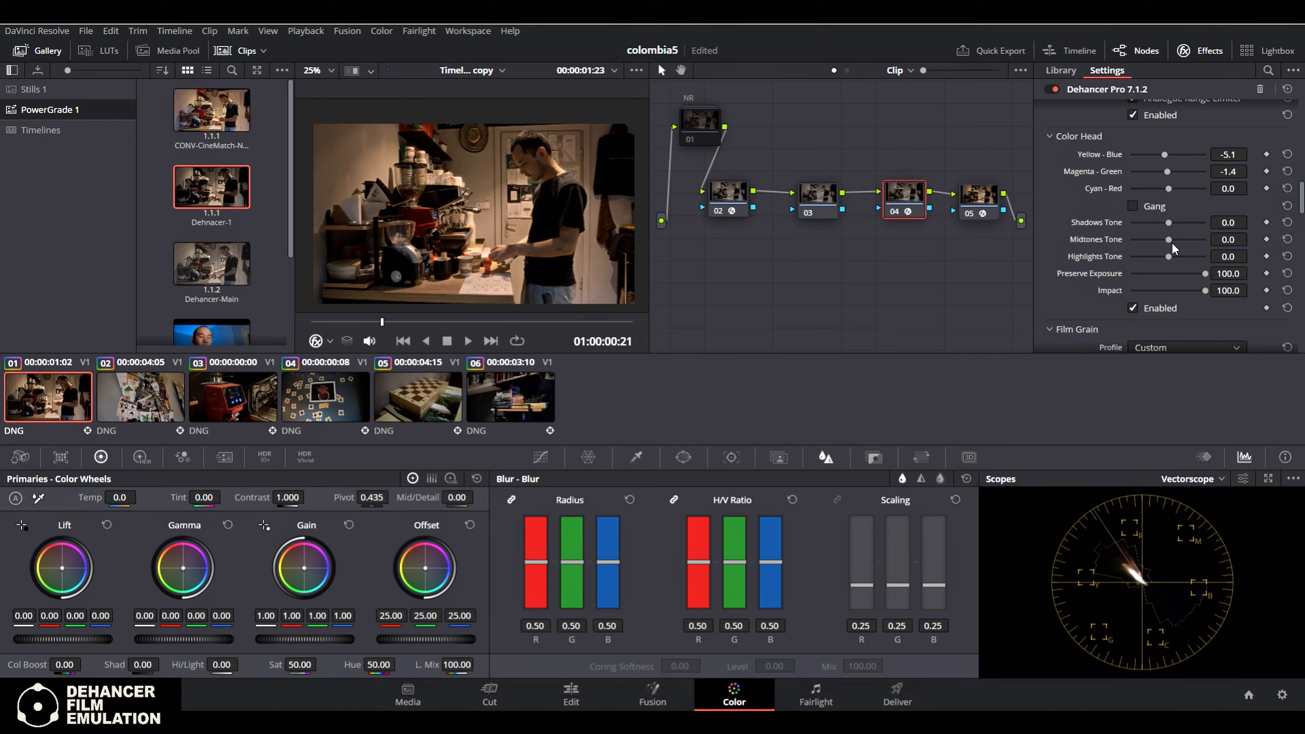
drag(1173, 159, 1165, 153)
Try the 8 mm ISO 50 film grain profile and settle on 35 mm ISO 50
scroll(1222, 268, down, 2)
scroll(1223, 269, down, 8)
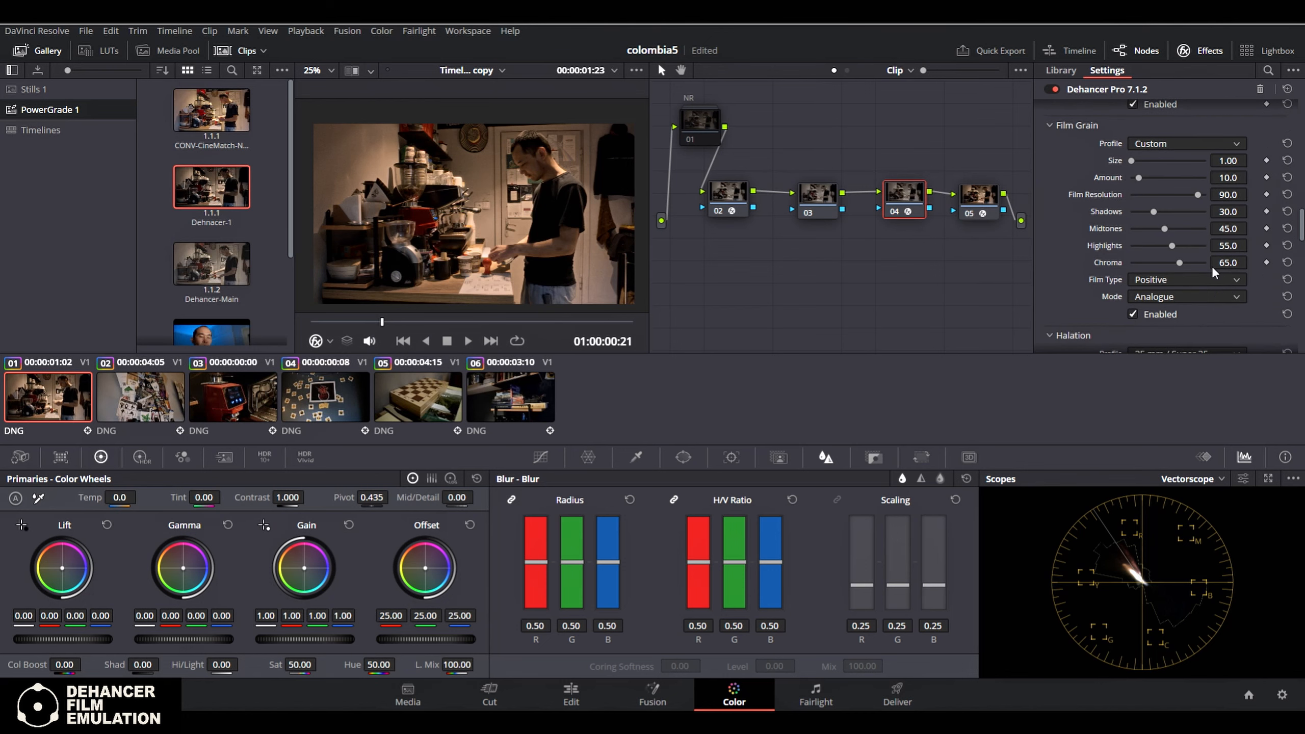
click(1192, 145)
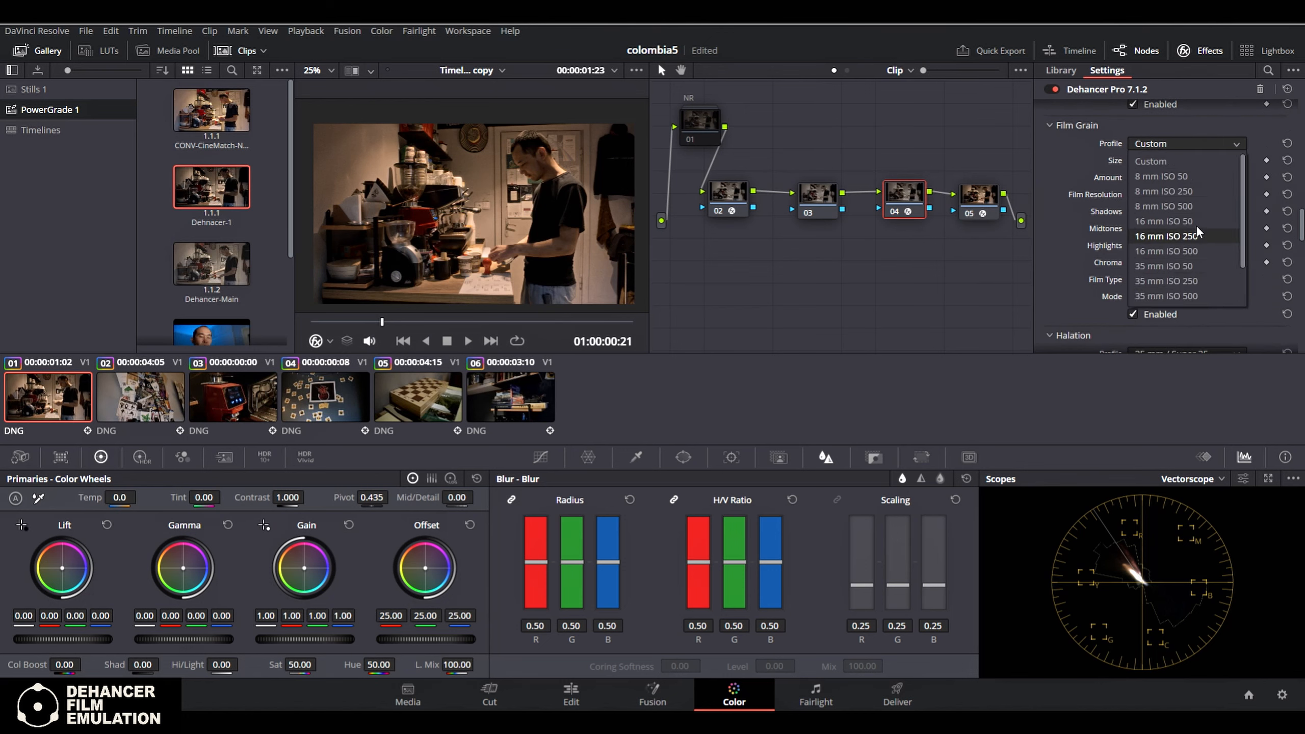
click(1210, 176)
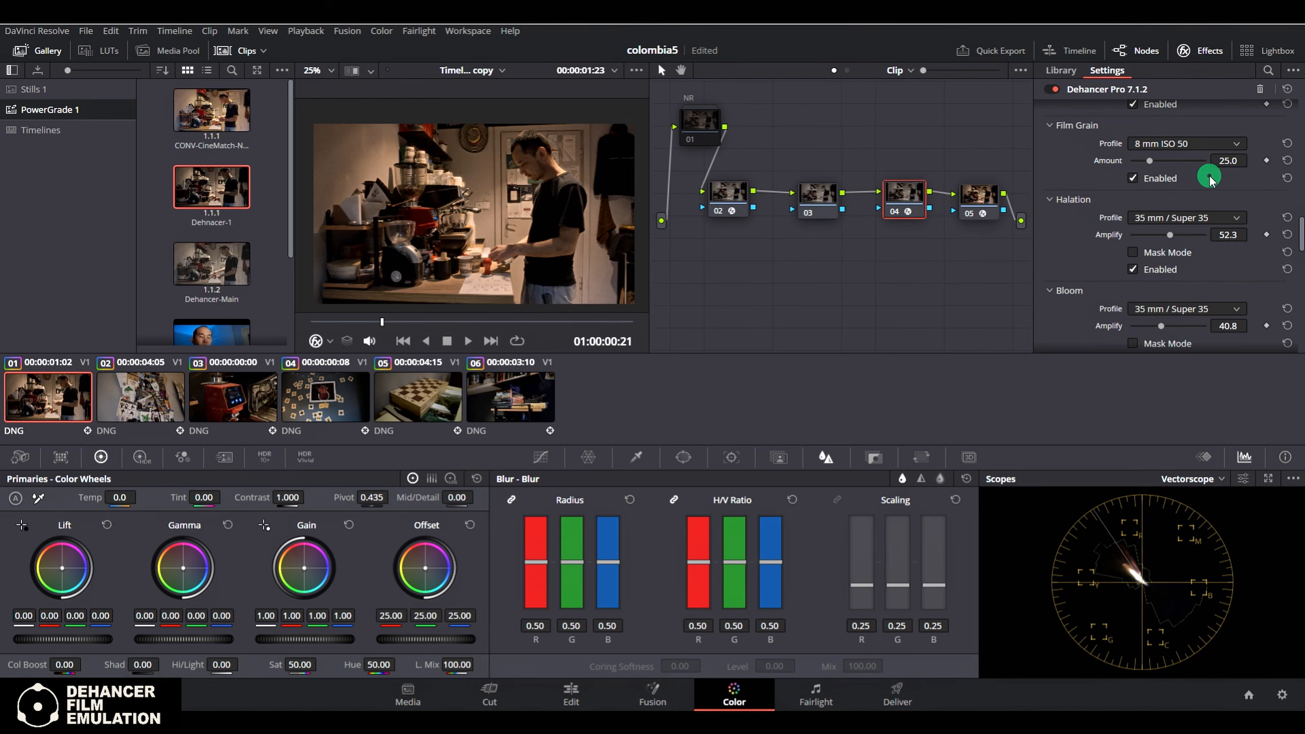
click(1222, 137)
click(1213, 213)
click(1191, 142)
click(1194, 264)
click(1209, 142)
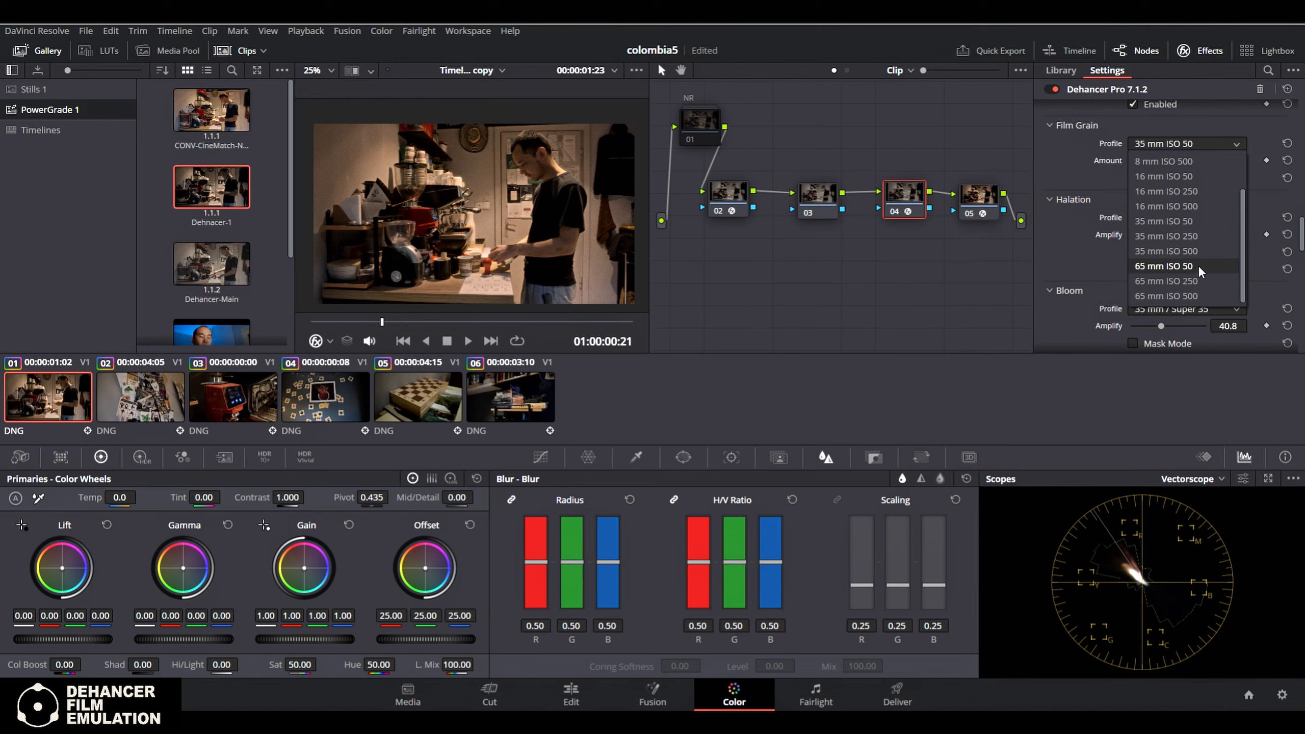
click(382, 182)
Enable the NR node and inspect the grain on the kitchen wall up close
scroll(357, 169, up, 3)
scroll(463, 227, up, 4)
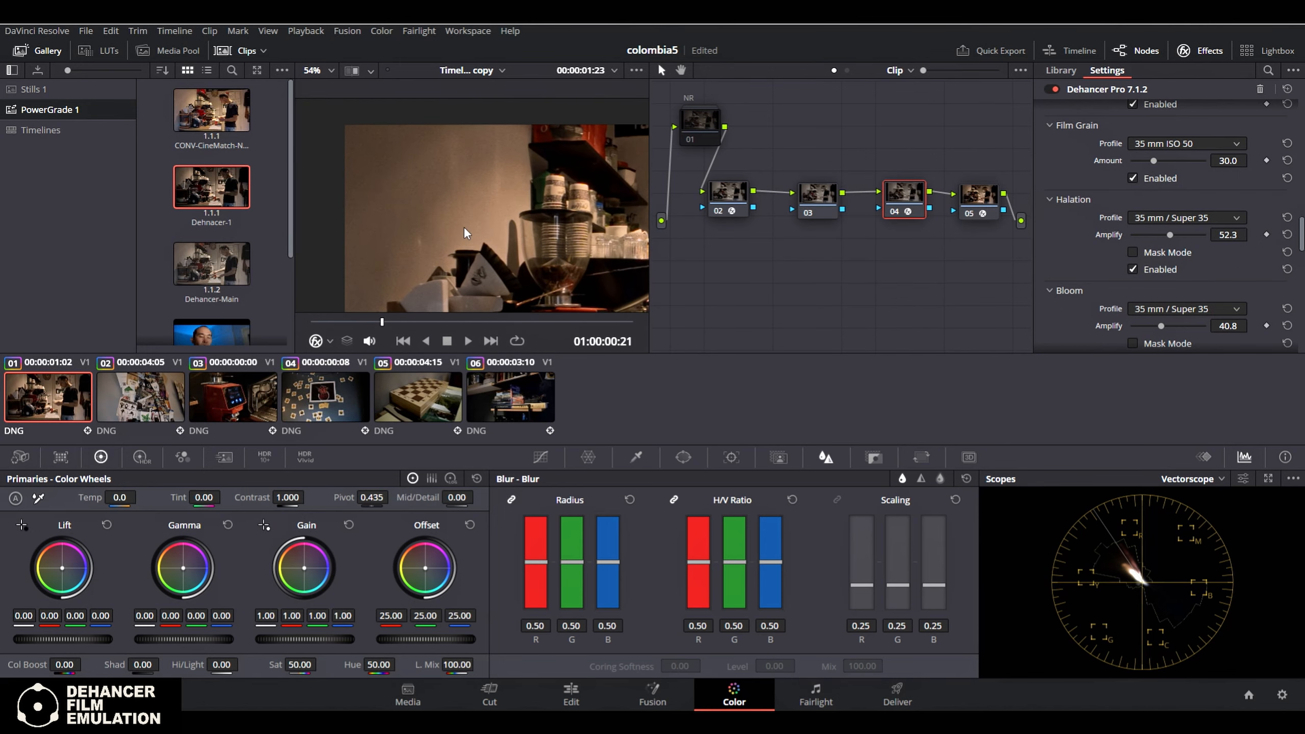
click(717, 123)
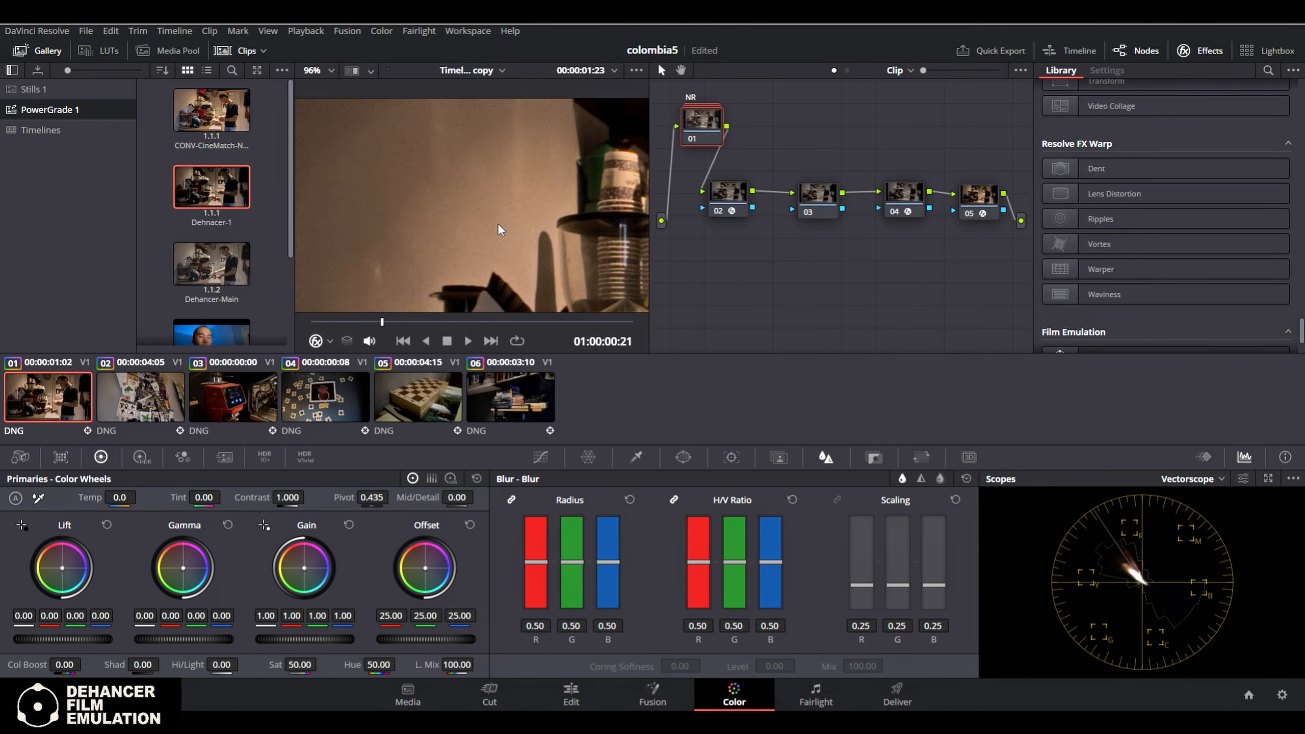
scroll(449, 198, up, 3)
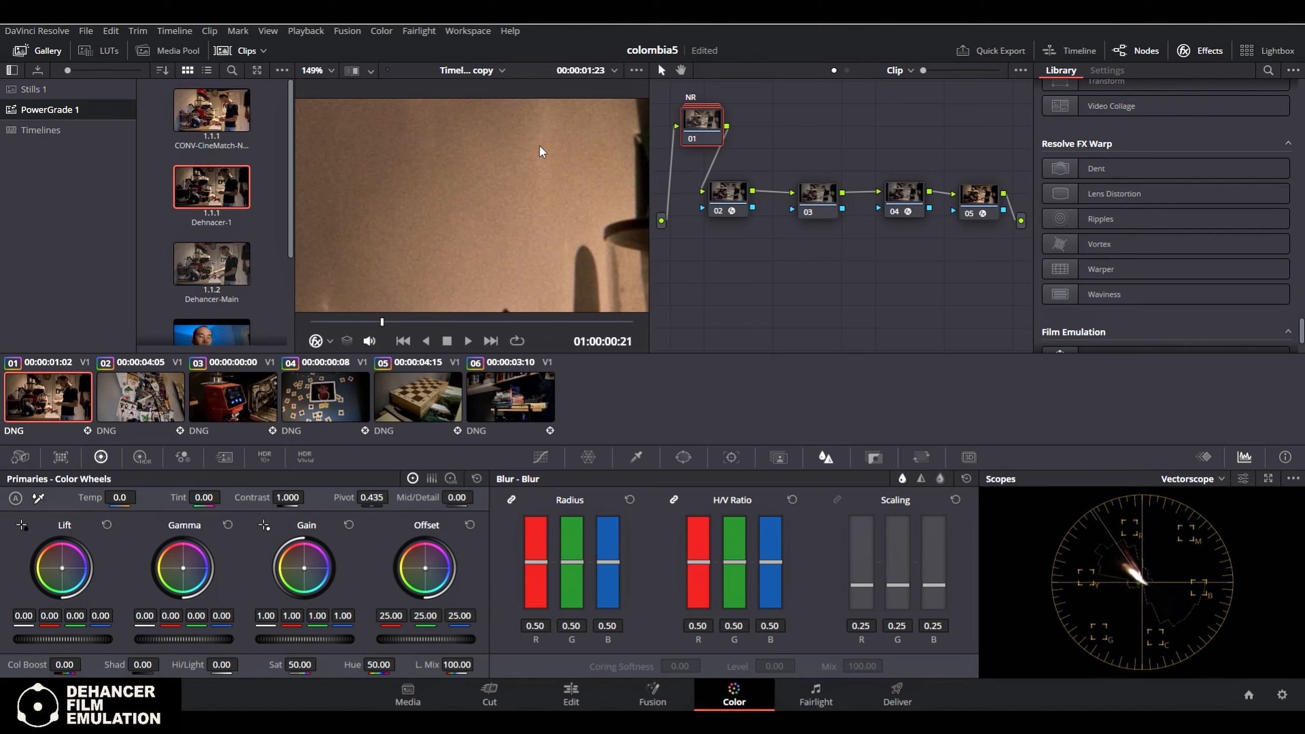
Select the Dehancer Pro node and review the profiles available for its Halation effect
click(904, 195)
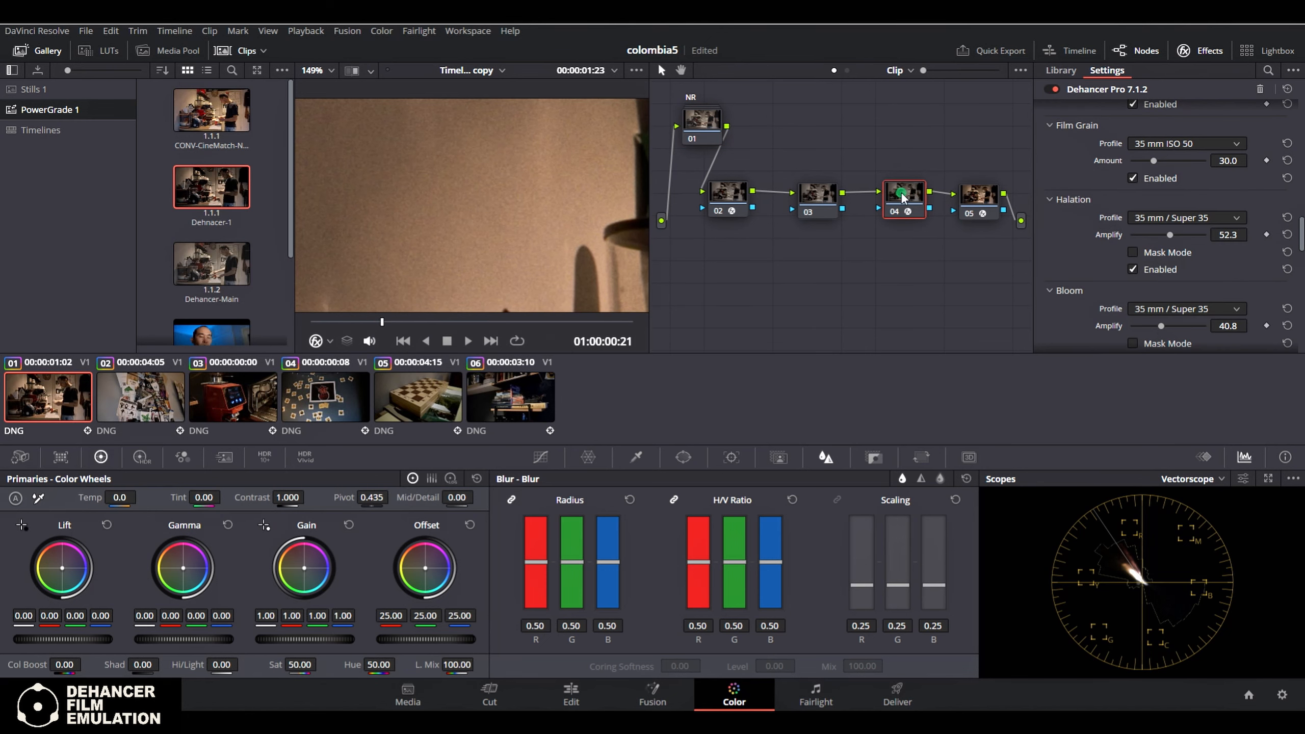
click(1216, 216)
click(1216, 215)
click(1215, 216)
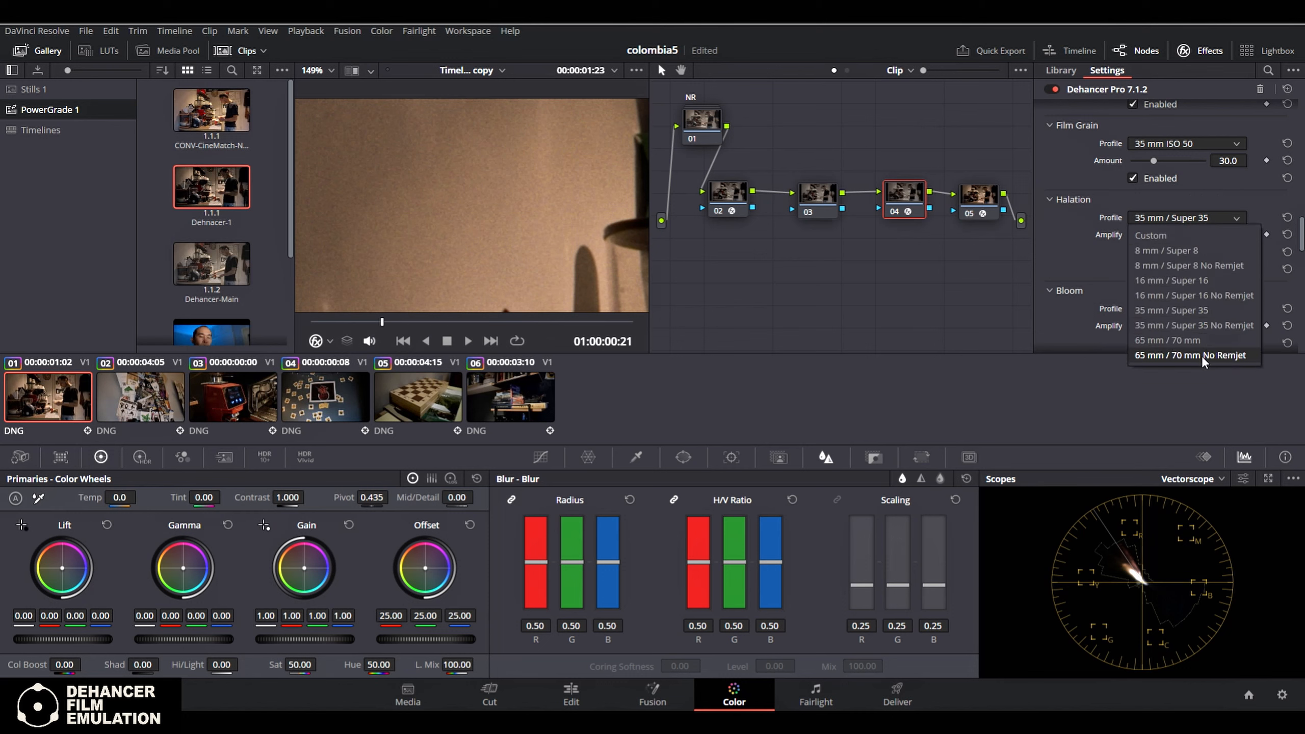
click(1057, 243)
Try the 35 mm ISO 500 film grain profile and settle on 65 mm ISO 50
scroll(1194, 196, up, 2)
click(1205, 225)
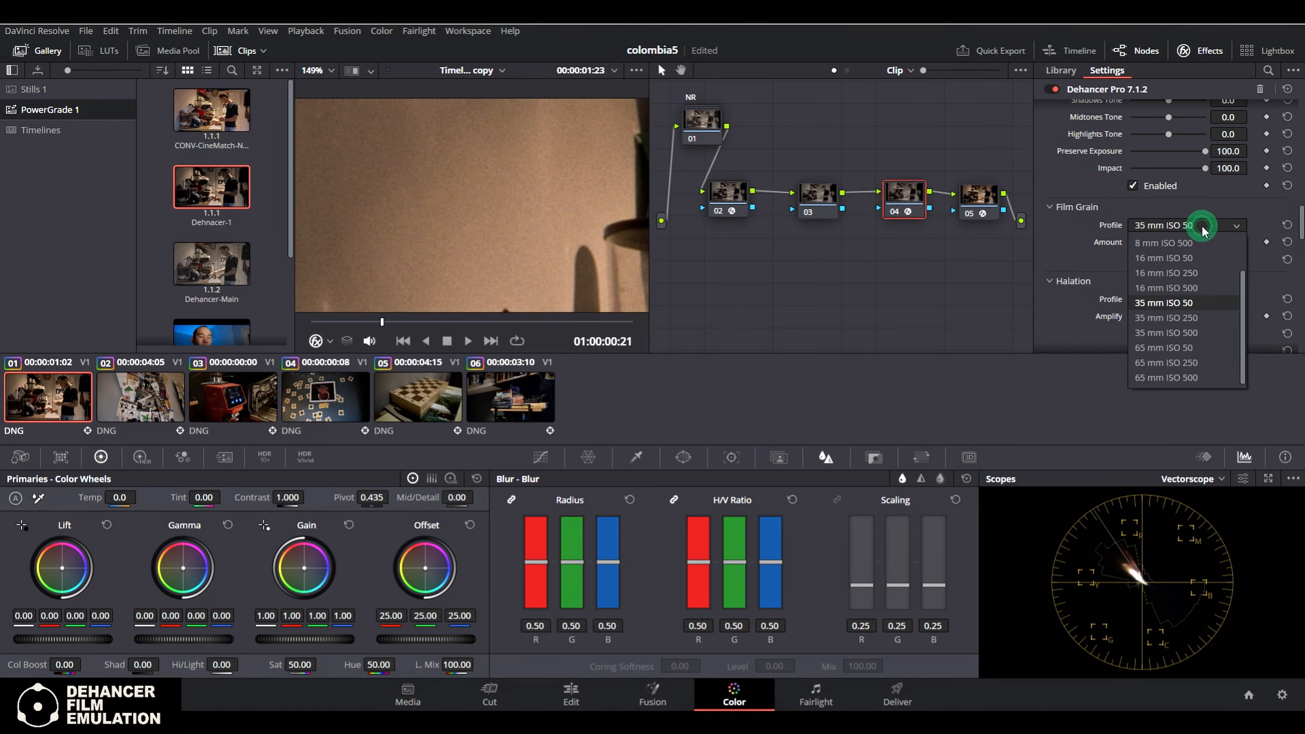
click(1195, 331)
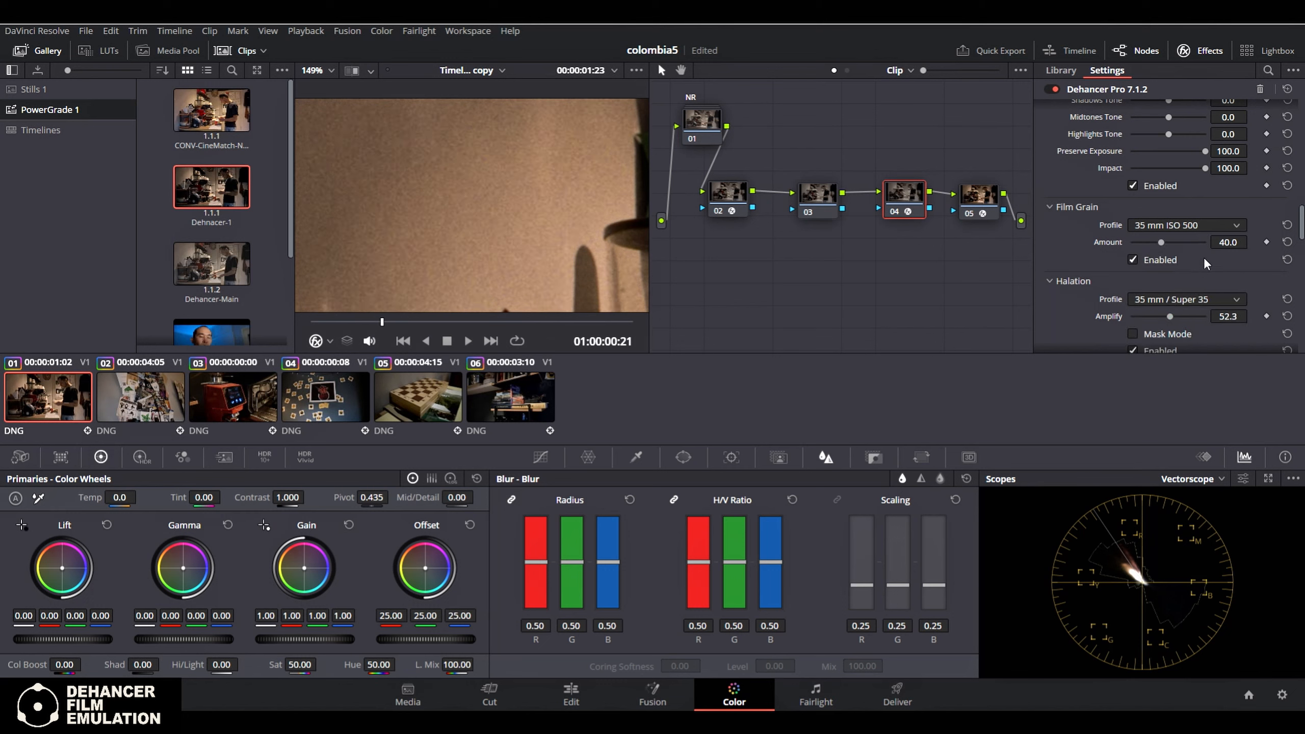
click(1222, 226)
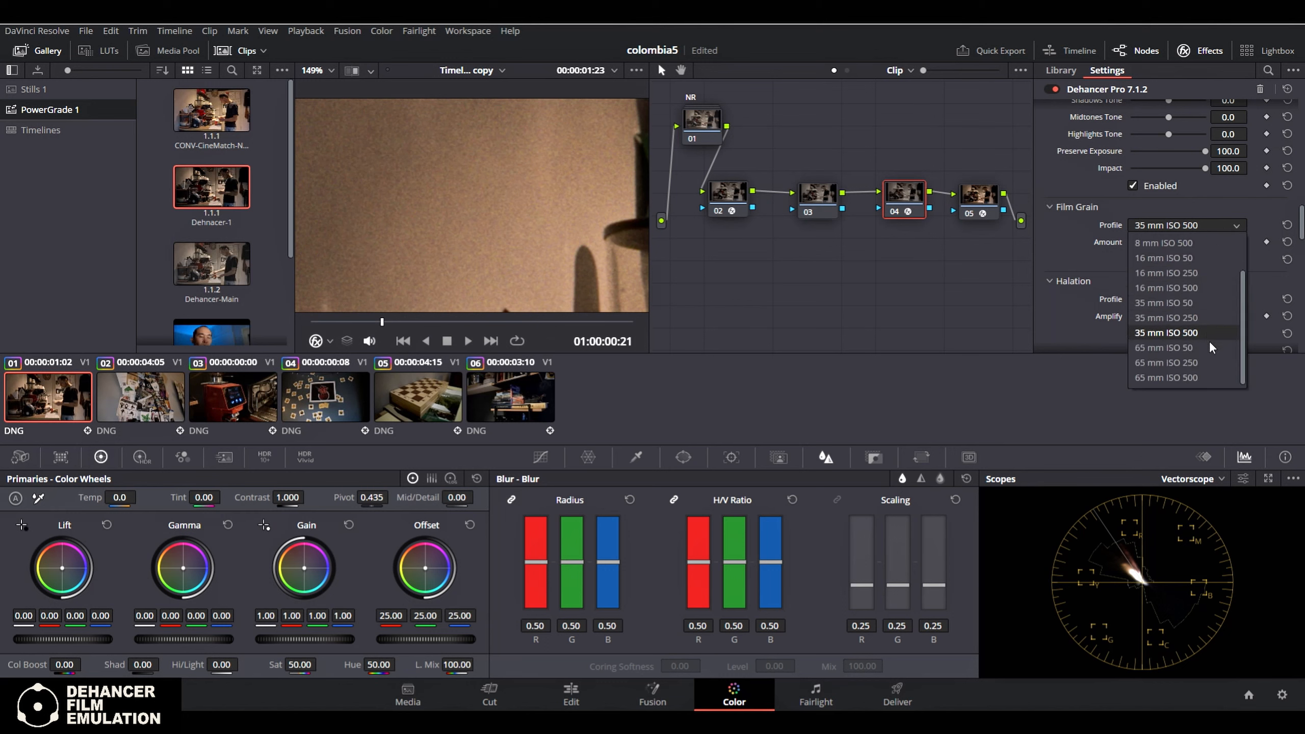
click(1141, 348)
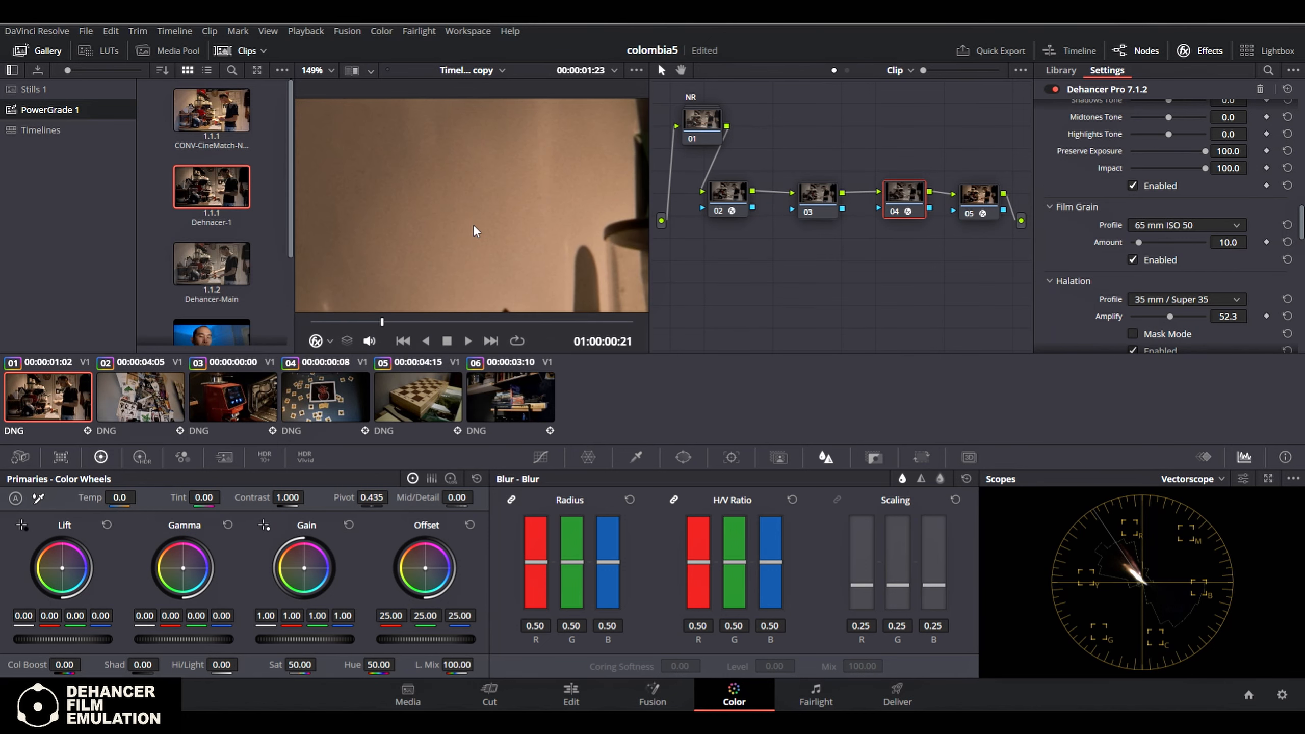
Inspect the film grain on the kitchen wall up close and across the whole frame
scroll(475, 226, down, 5)
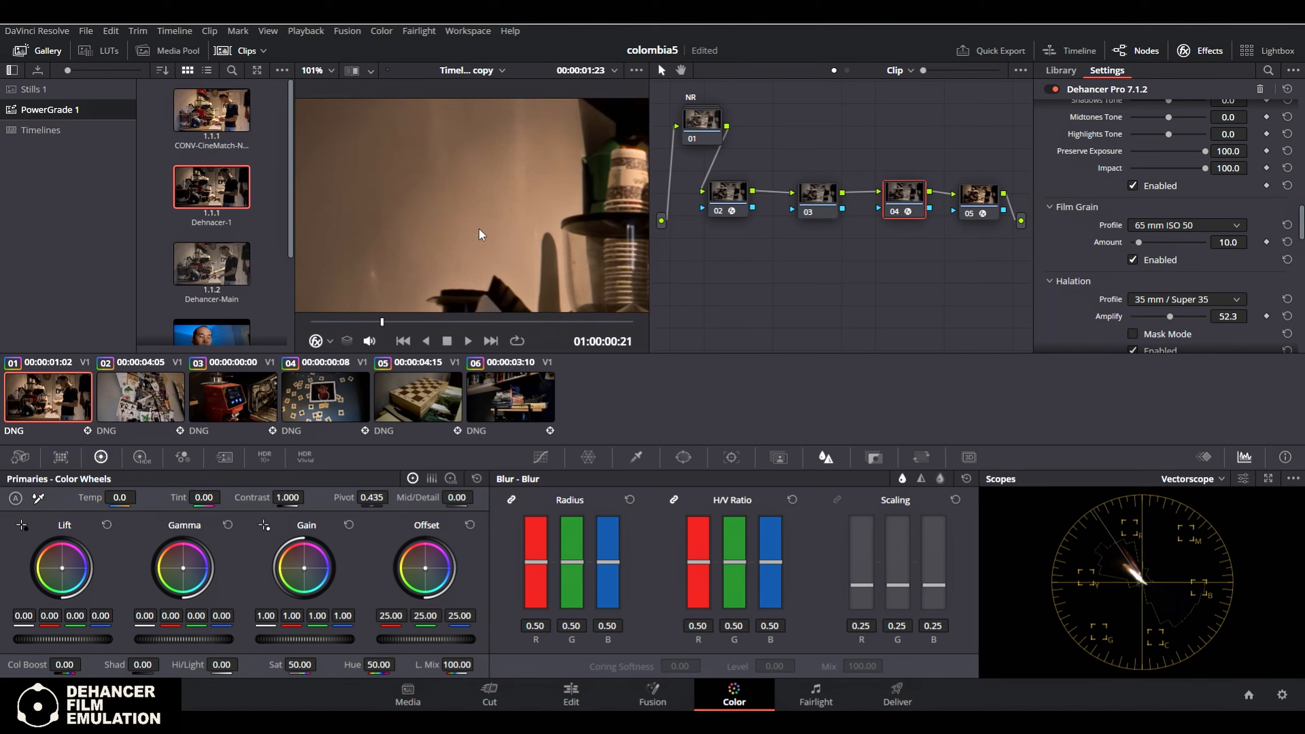
scroll(479, 228, up, 3)
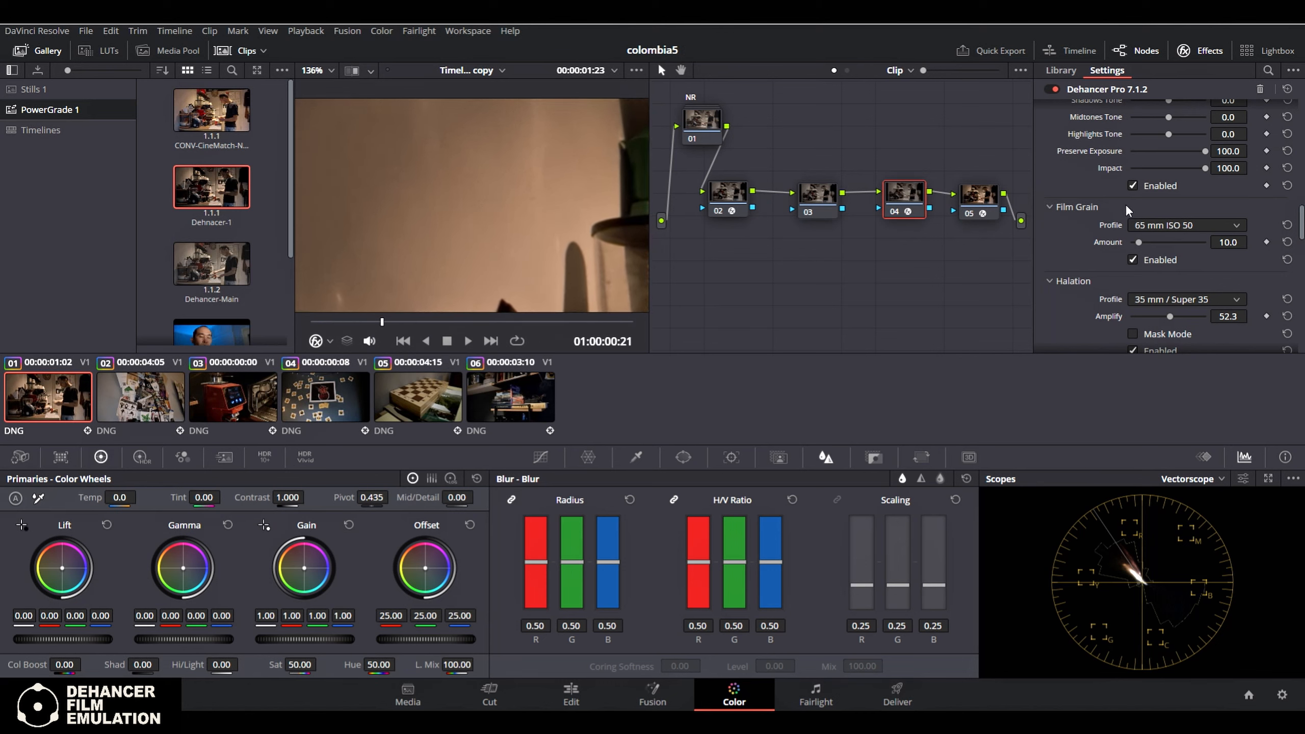
scroll(480, 221, down, 6)
scroll(484, 229, down, 3)
drag(504, 229, 463, 211)
scroll(463, 211, down, 1)
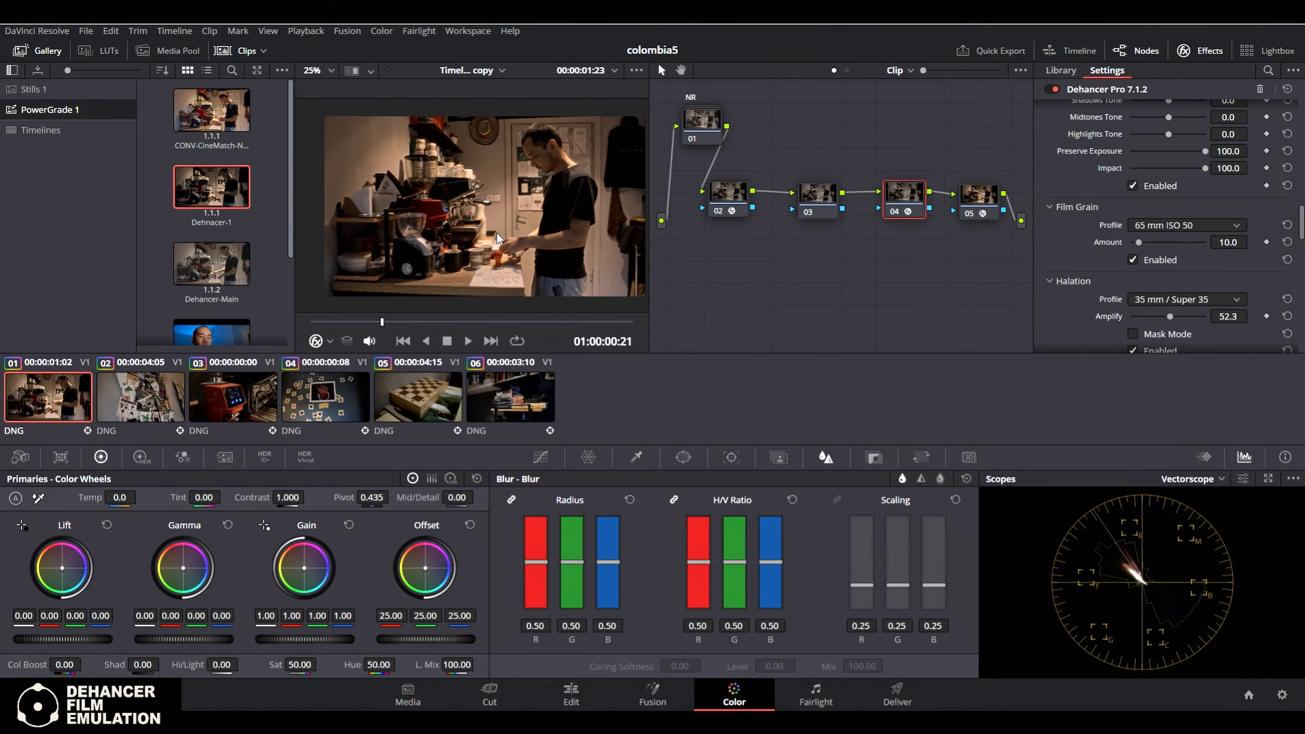
drag(519, 231, 516, 233)
scroll(582, 156, up, 5)
scroll(588, 183, down, 5)
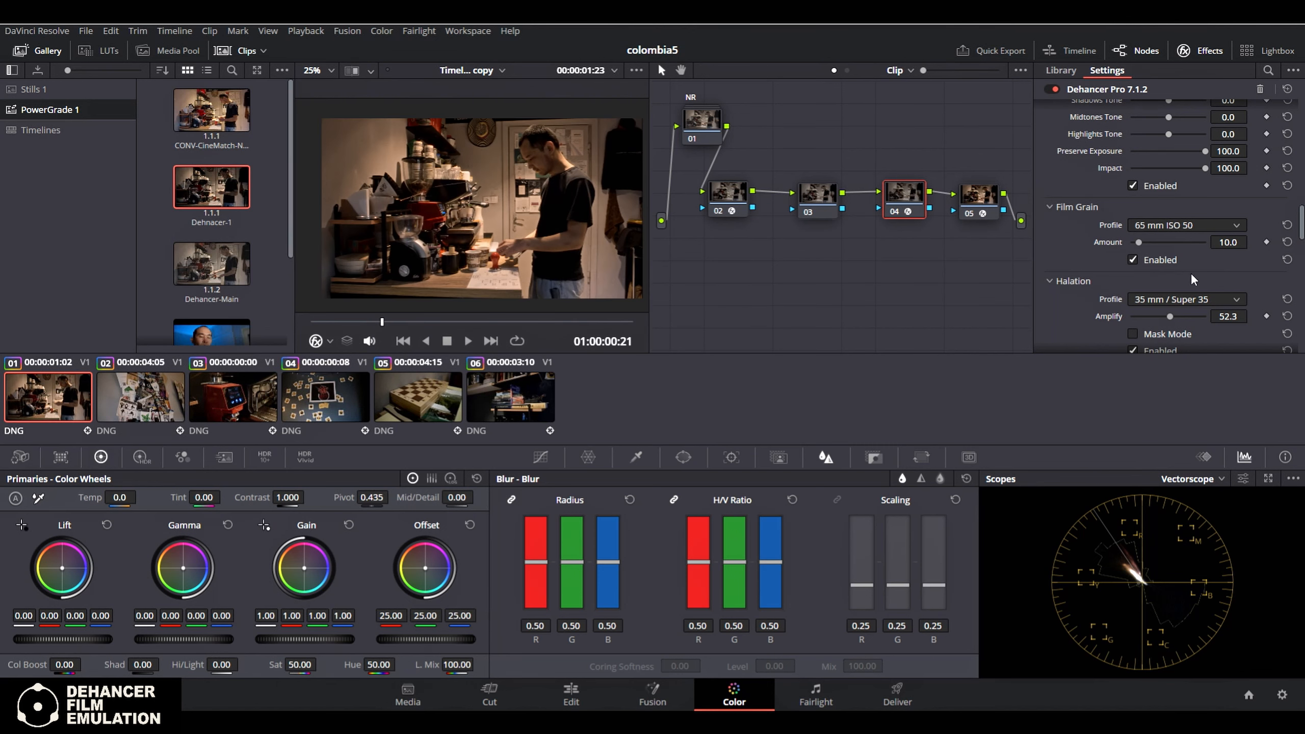
Examine the Halation and Bloom settings, including the list of film-format profiles for Halation
scroll(1195, 278, down, 3)
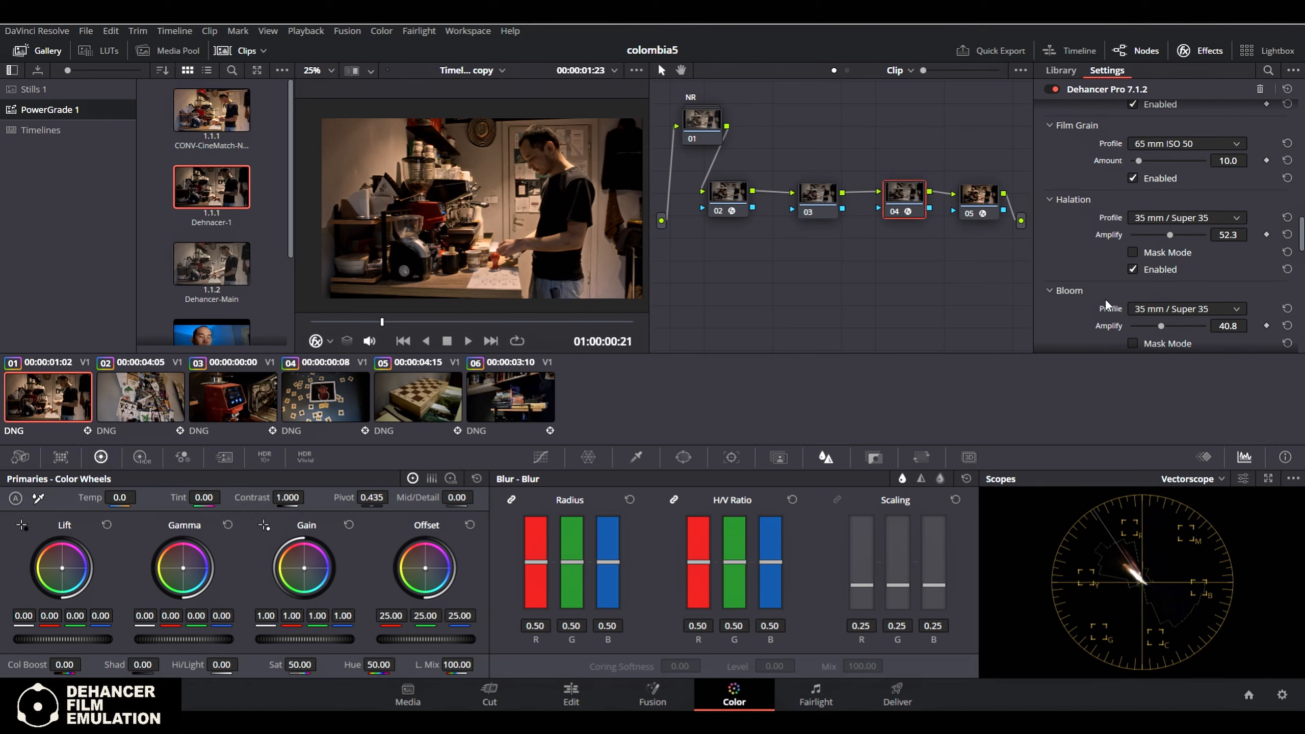
scroll(1214, 310, down, 4)
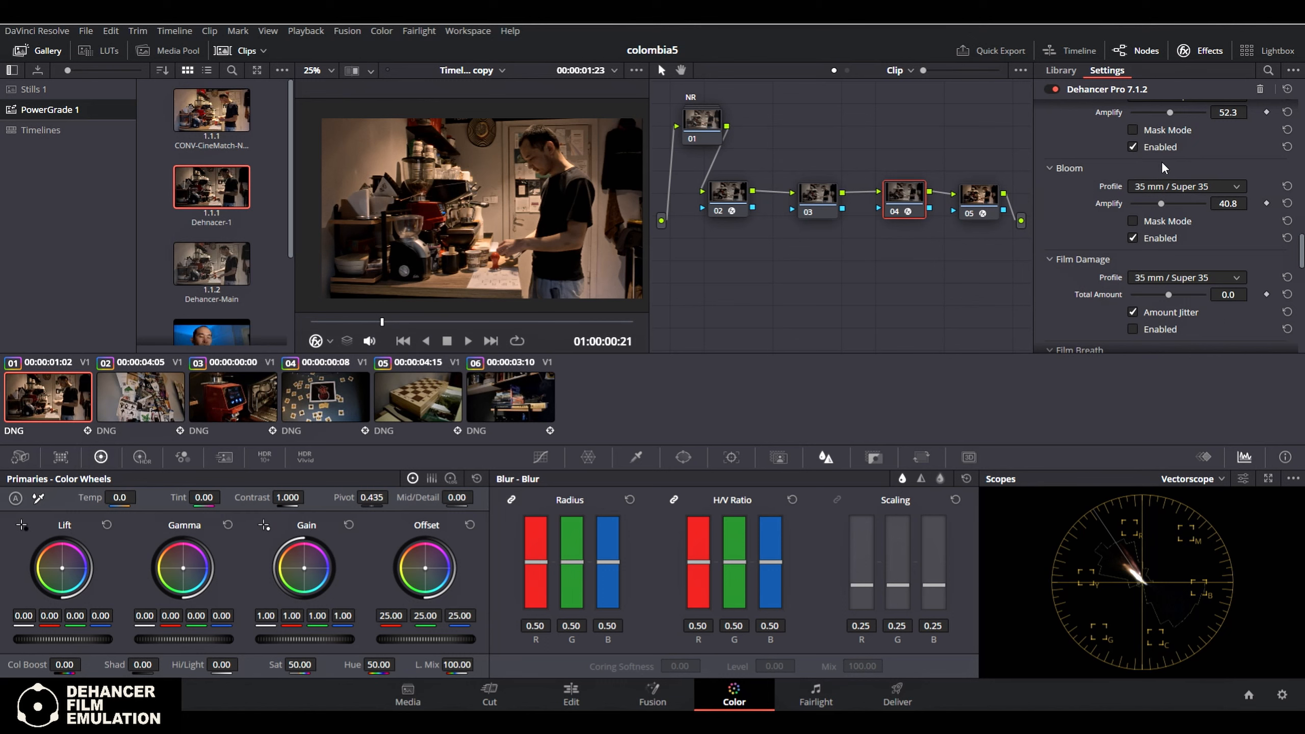
scroll(1167, 183, up, 3)
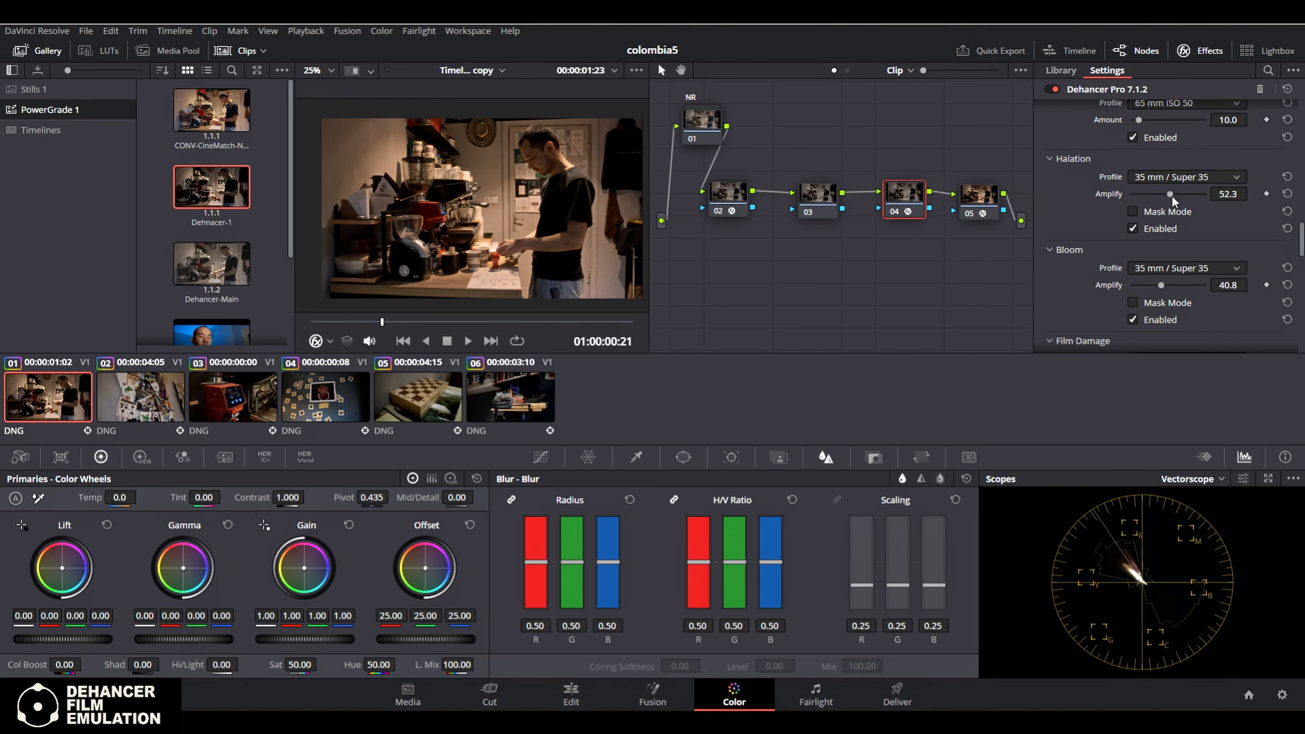
click(1215, 175)
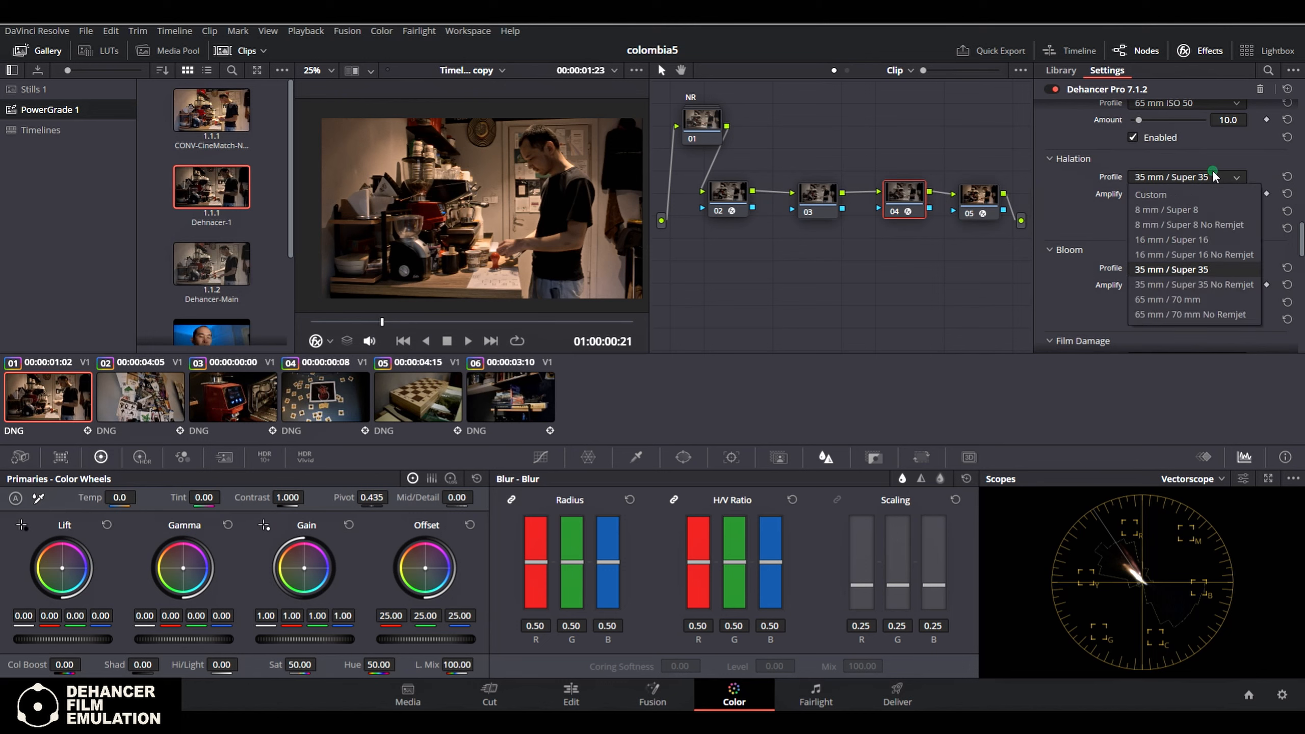
click(1183, 156)
click(1073, 159)
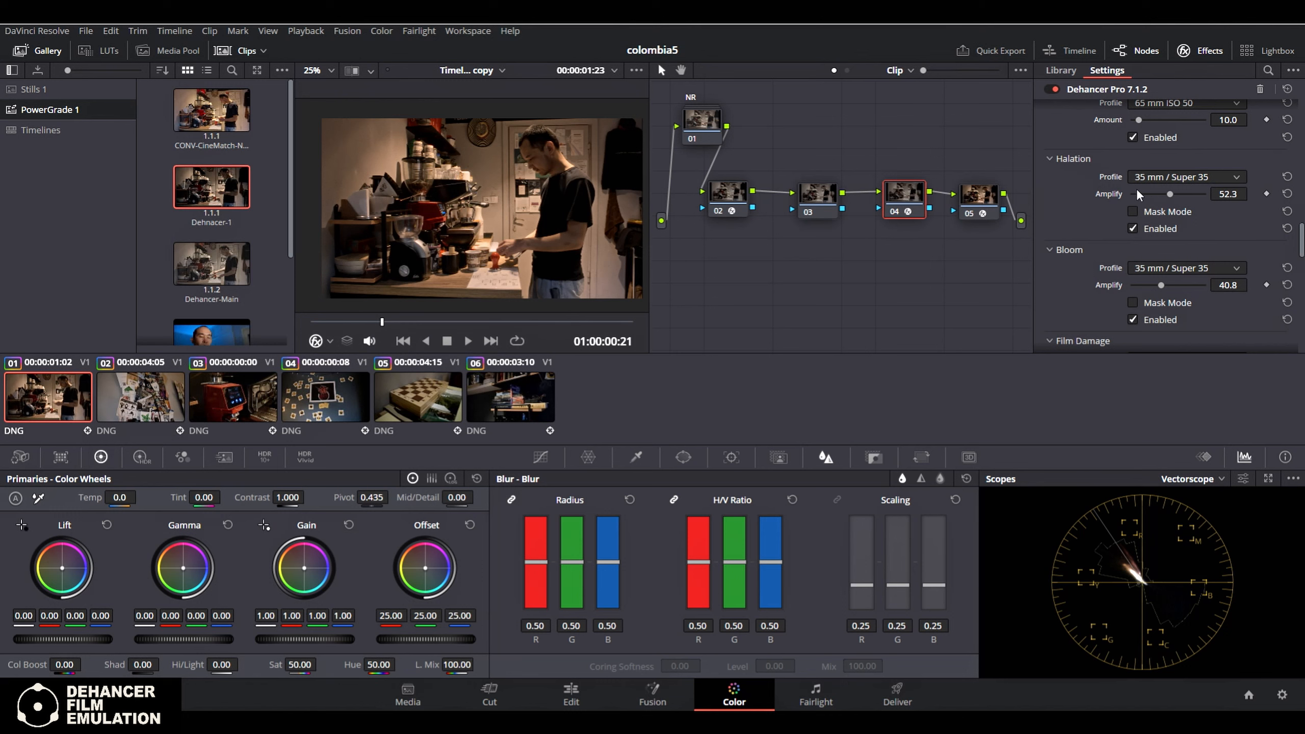
Set the Halation Amplify amount to 48.6 and the Bloom Amplify amount to 62.1
drag(1179, 195, 1169, 195)
drag(1161, 287, 1188, 288)
scroll(1079, 298, down, 3)
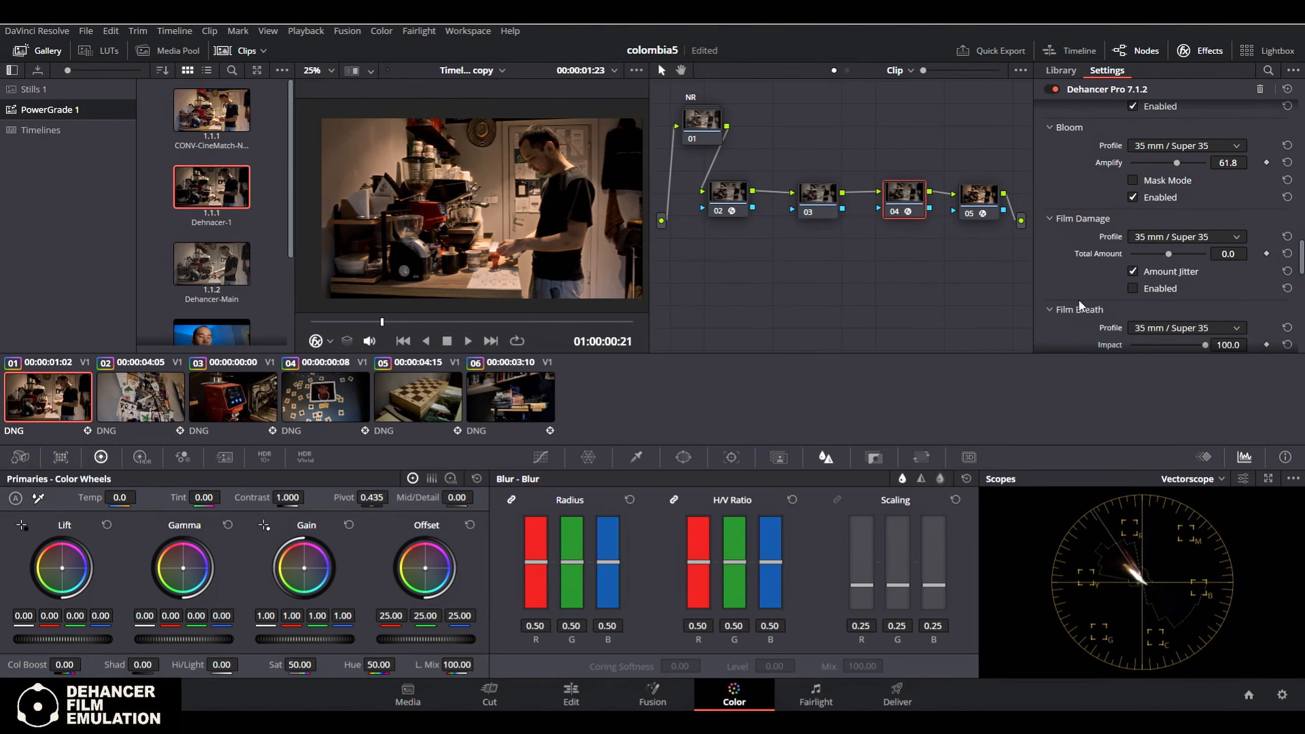
scroll(1113, 149, up, 2)
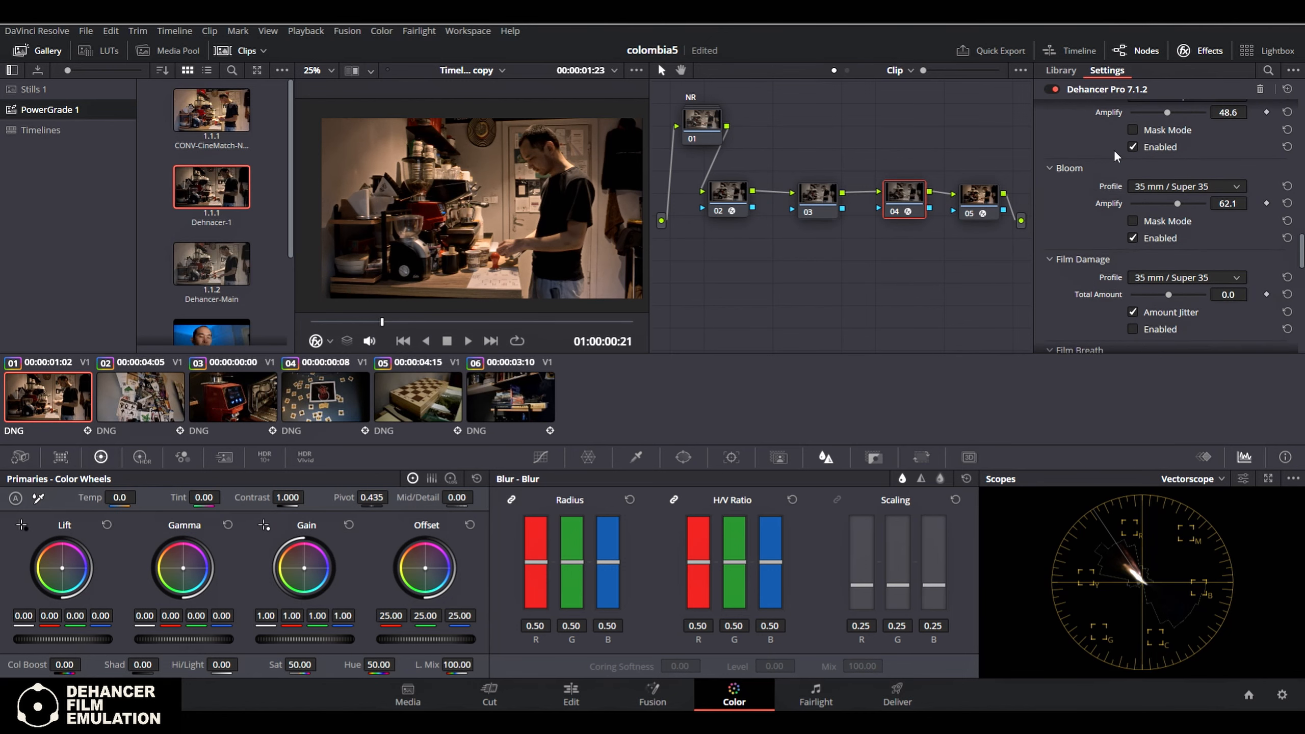
Review the Film Damage, Film Breath, Gate Weave and Overscan settings of the Dehancer effect
scroll(1115, 251, down, 2)
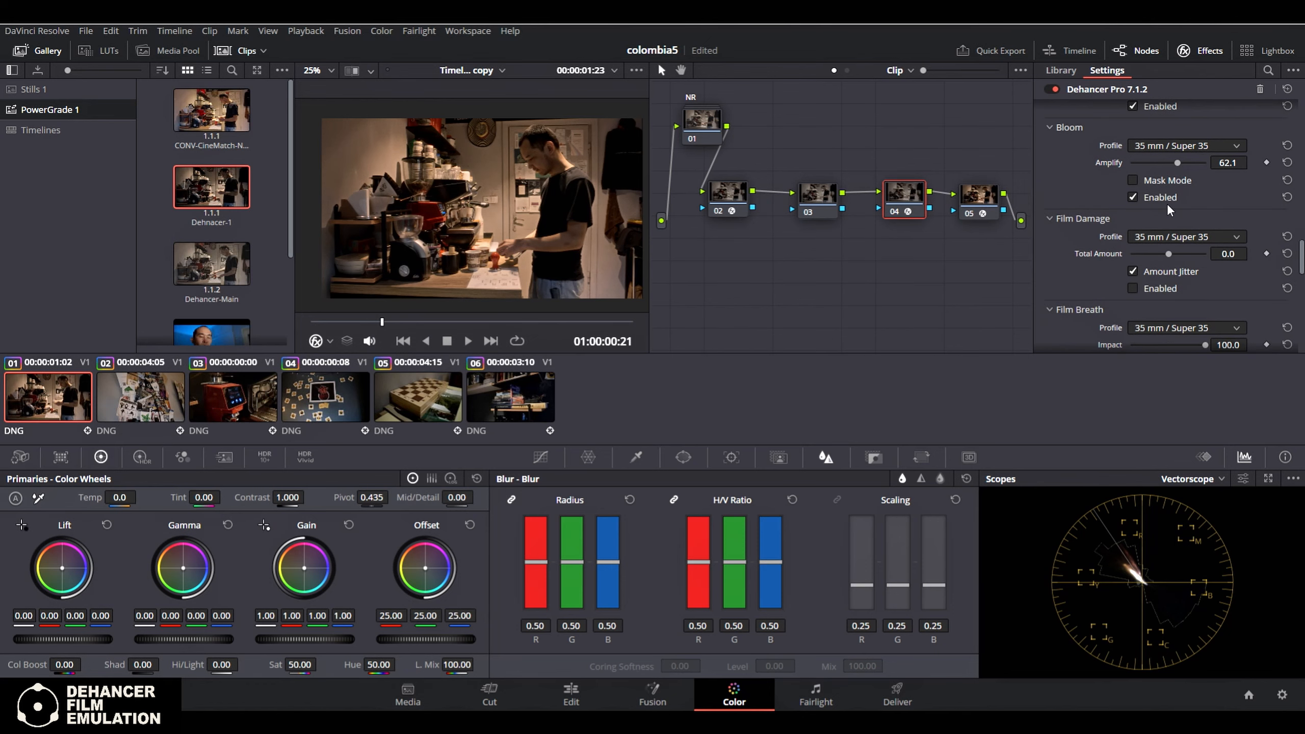
scroll(1125, 272, down, 2)
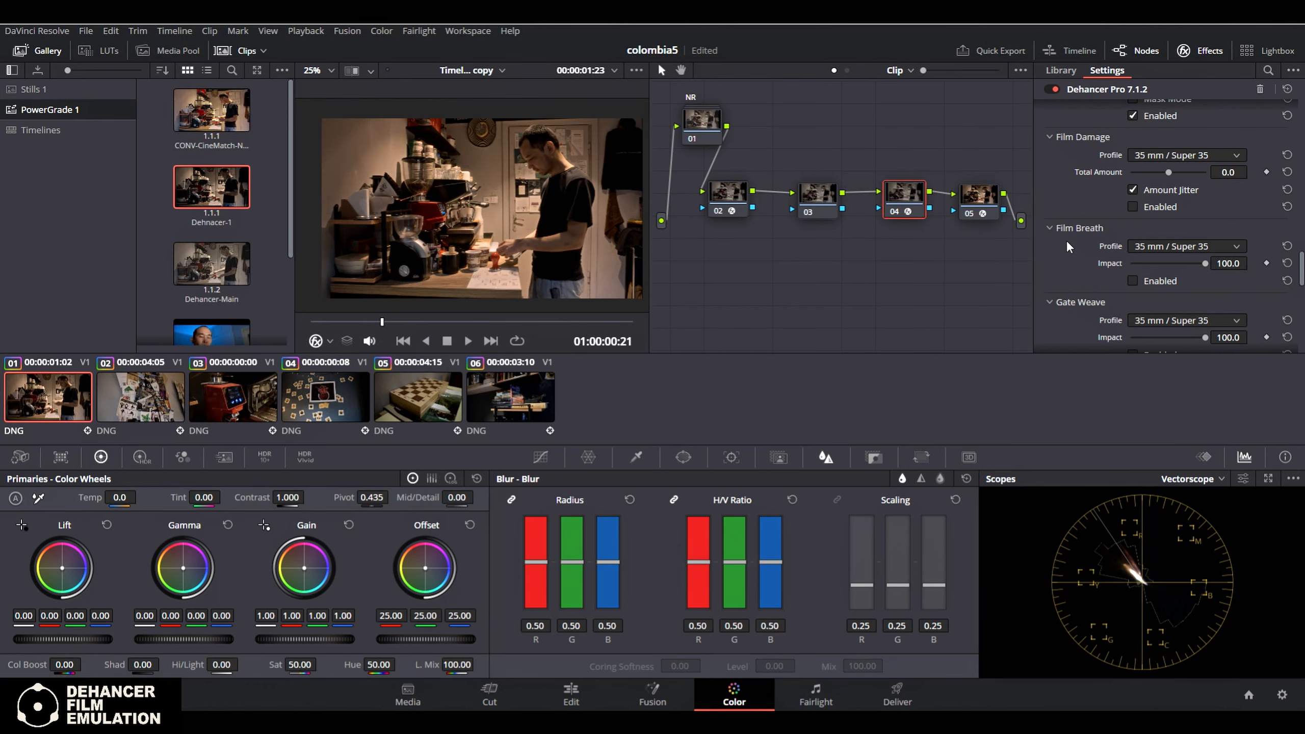
scroll(1151, 284, down, 1)
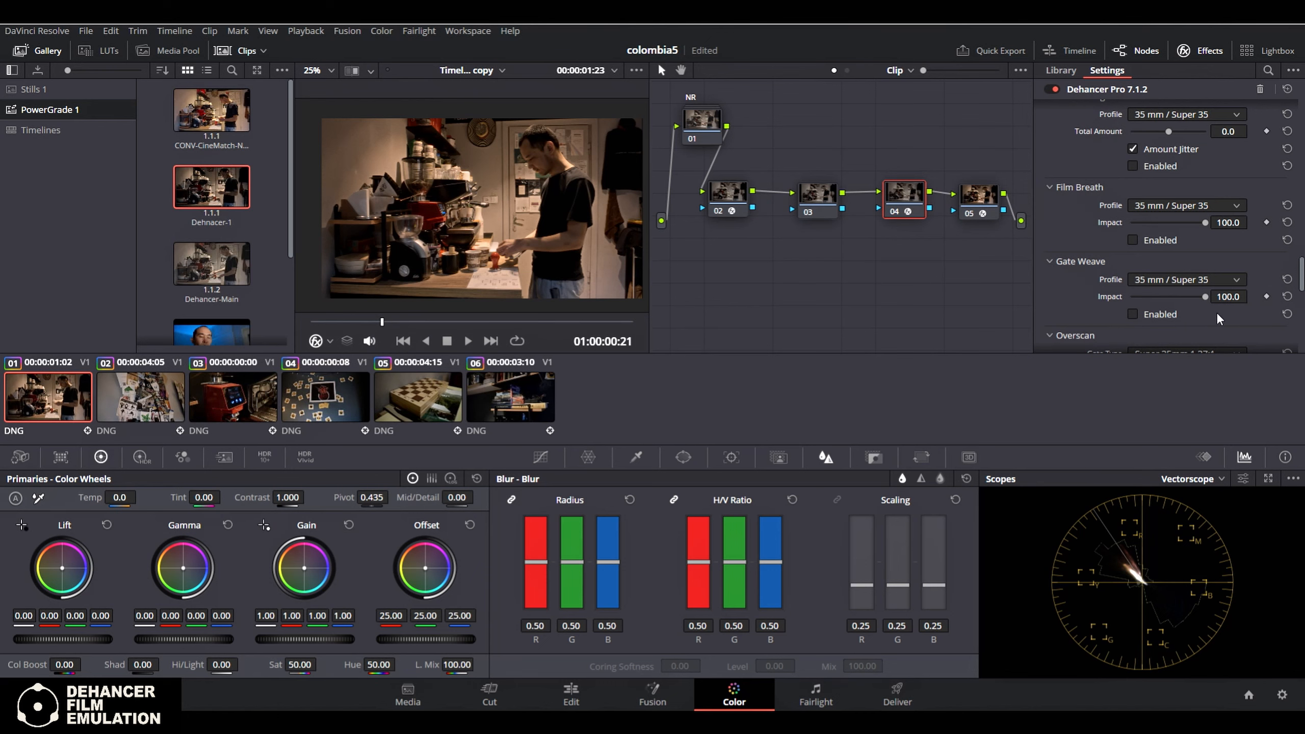
scroll(1220, 312, down, 2)
scroll(1141, 269, down, 1)
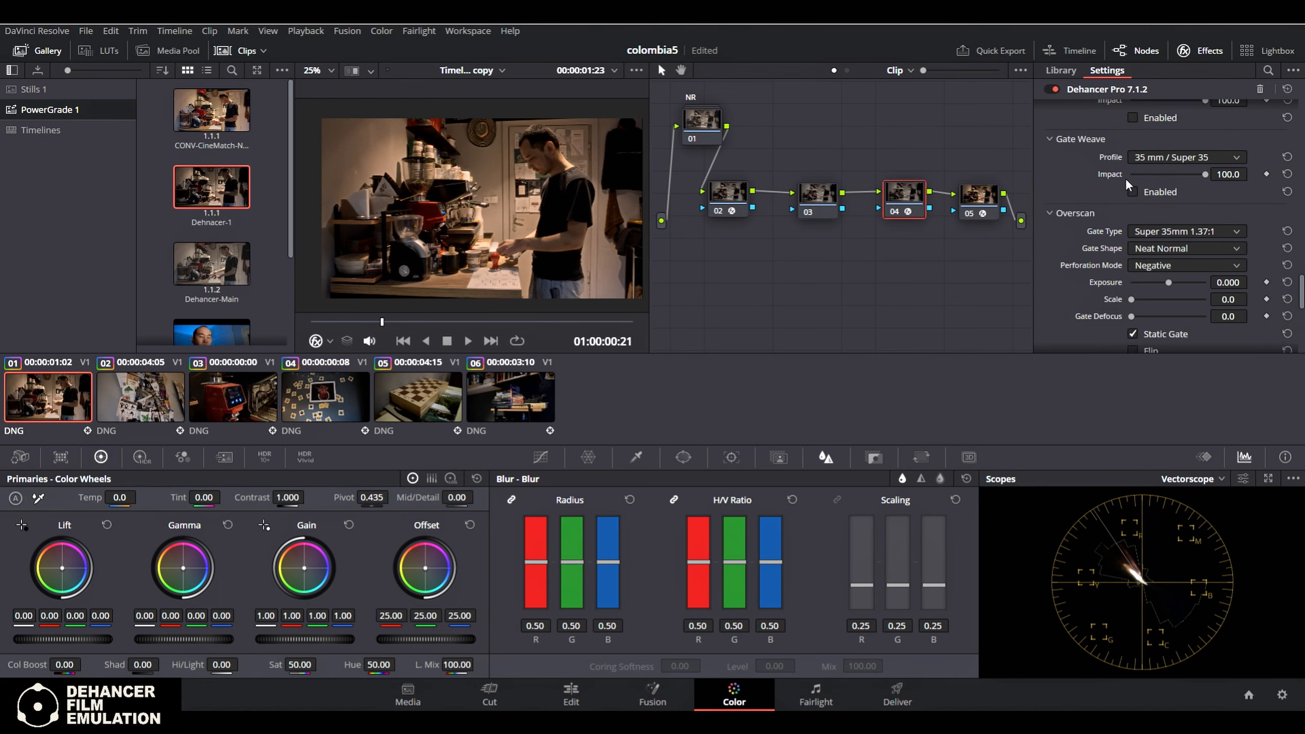
scroll(1216, 257, down, 1)
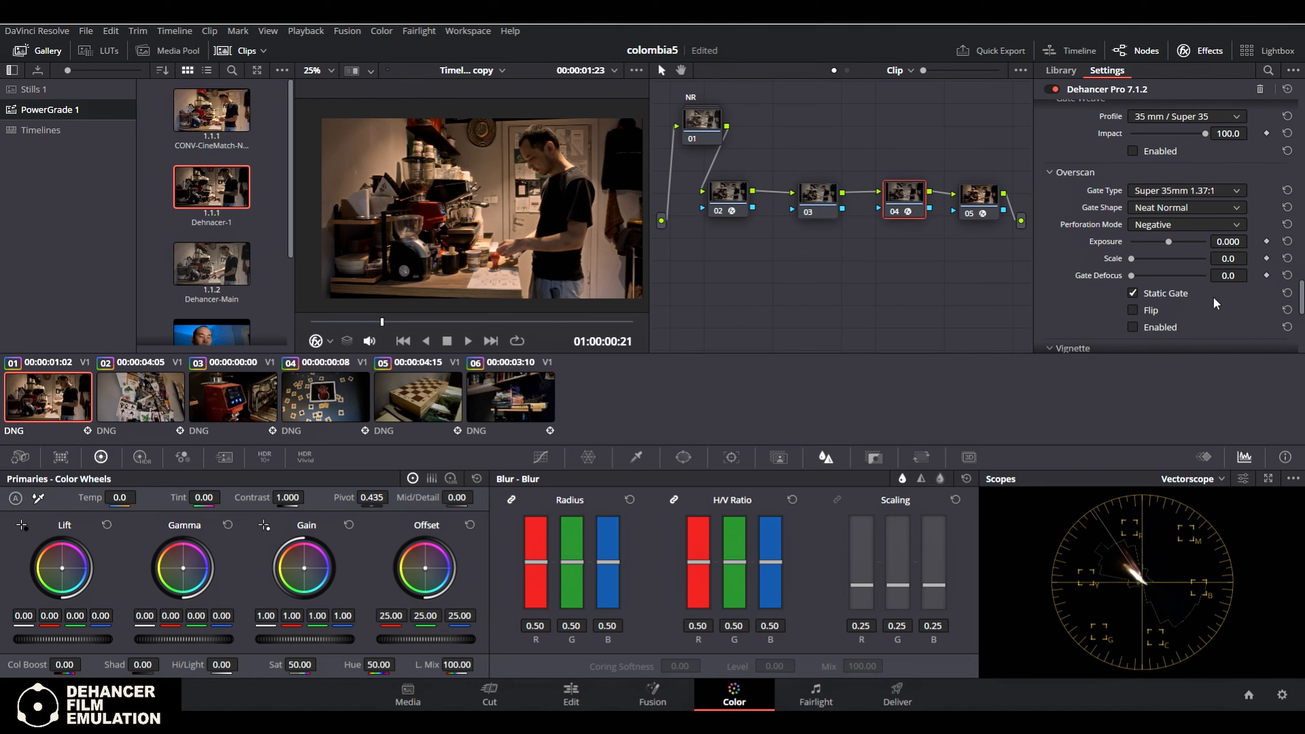
Switch the Vignette on and off repeatedly to compare the image, leaving it disabled
scroll(1244, 324, down, 3)
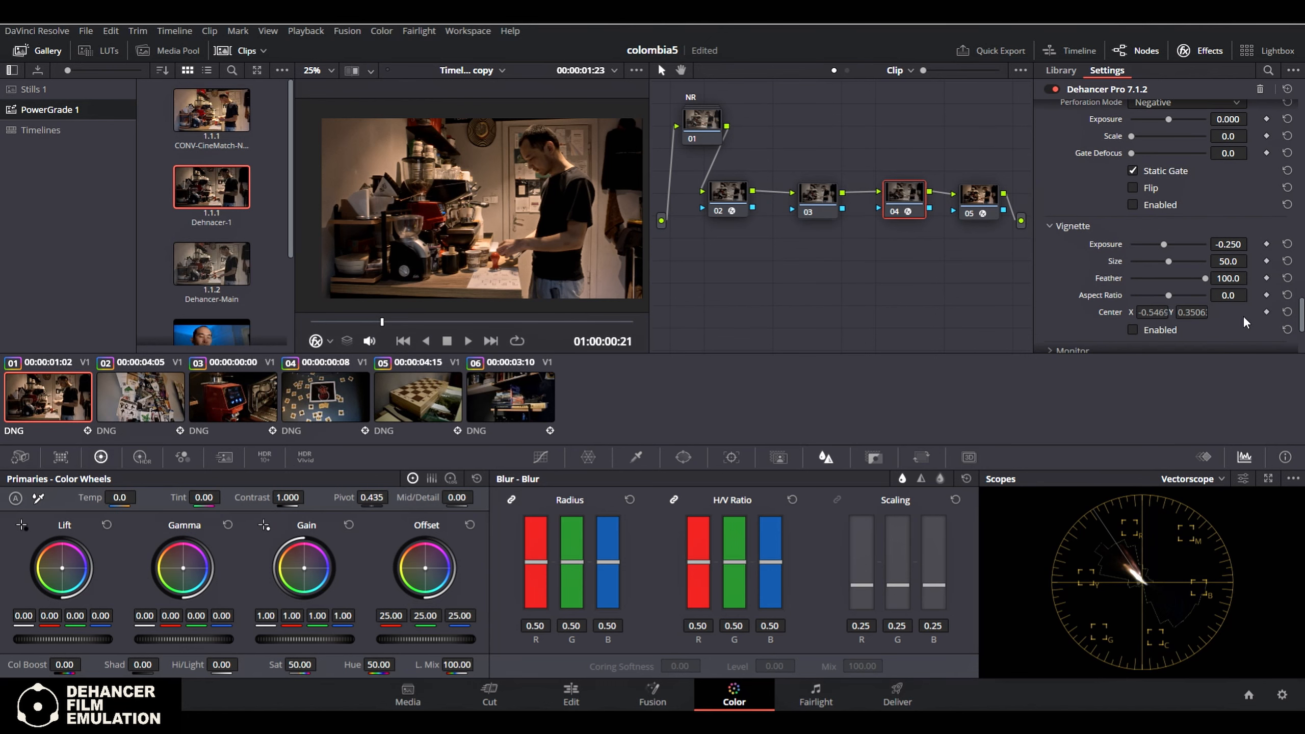
click(1133, 330)
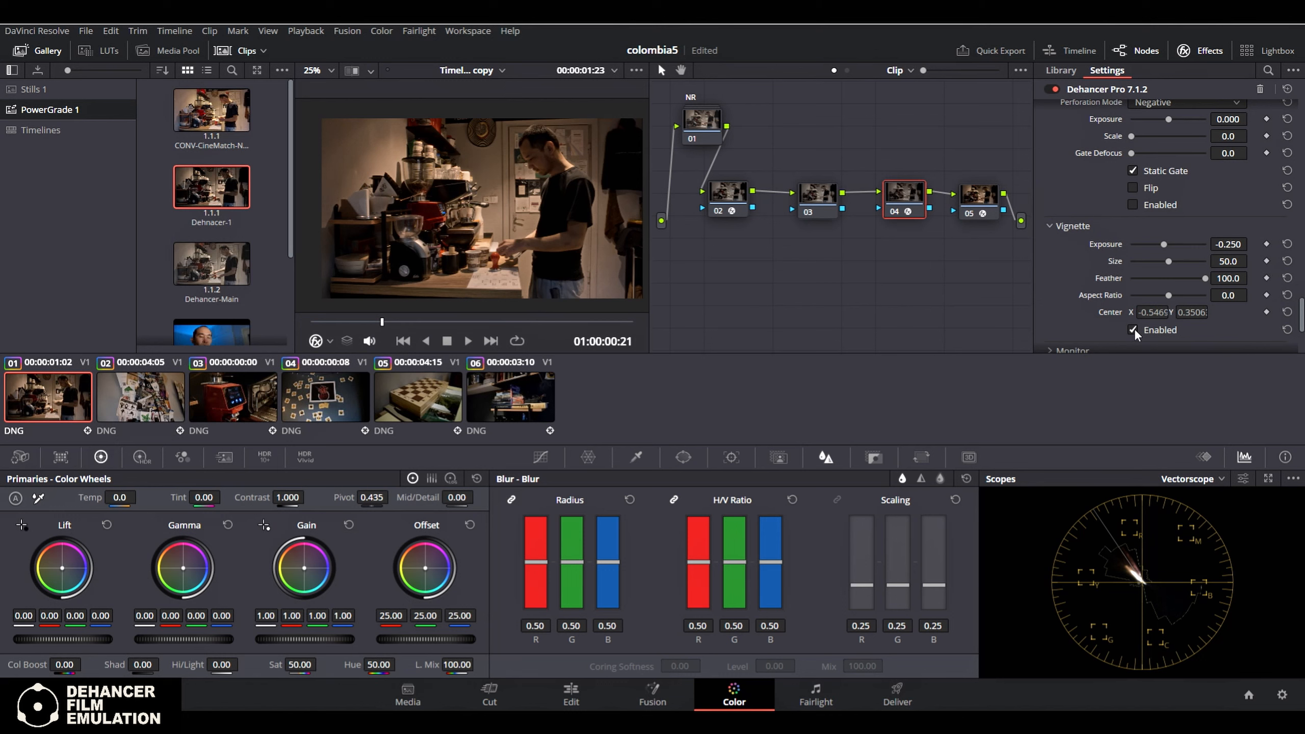
click(1134, 329)
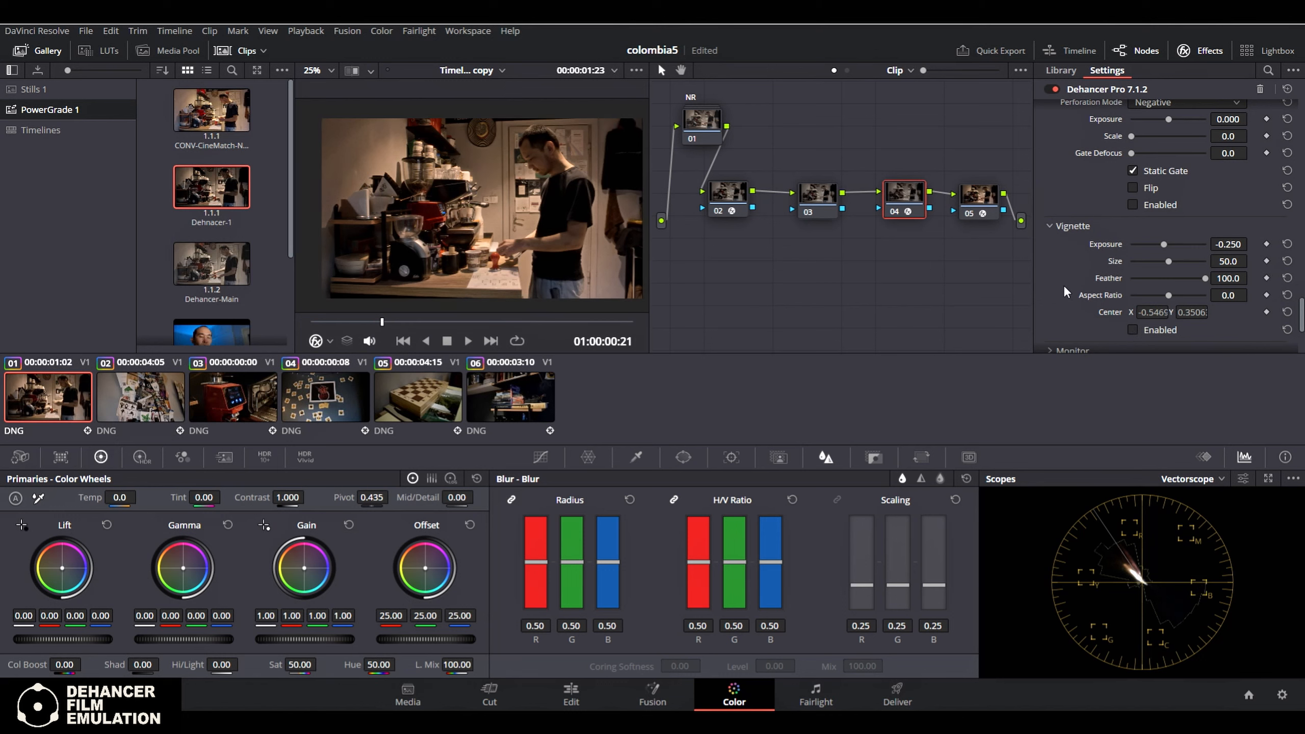
scroll(1059, 274, down, 2)
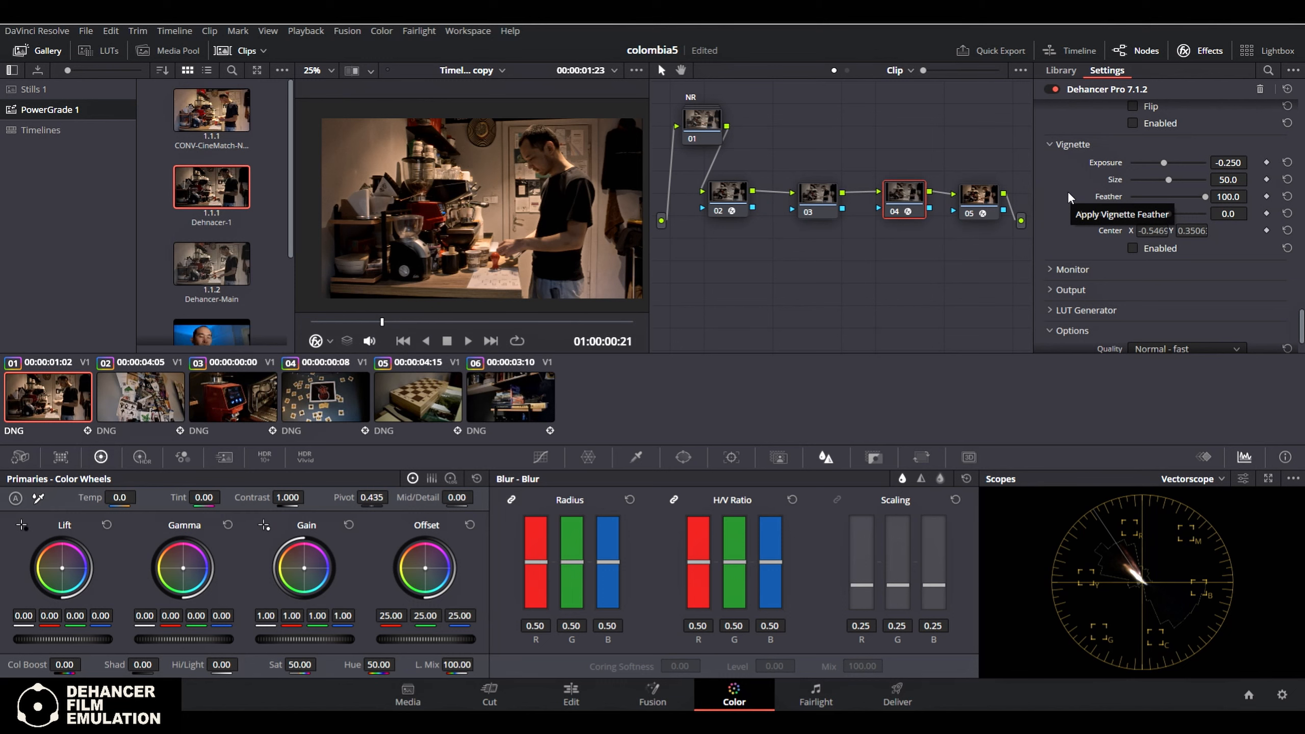
click(1145, 250)
click(1145, 248)
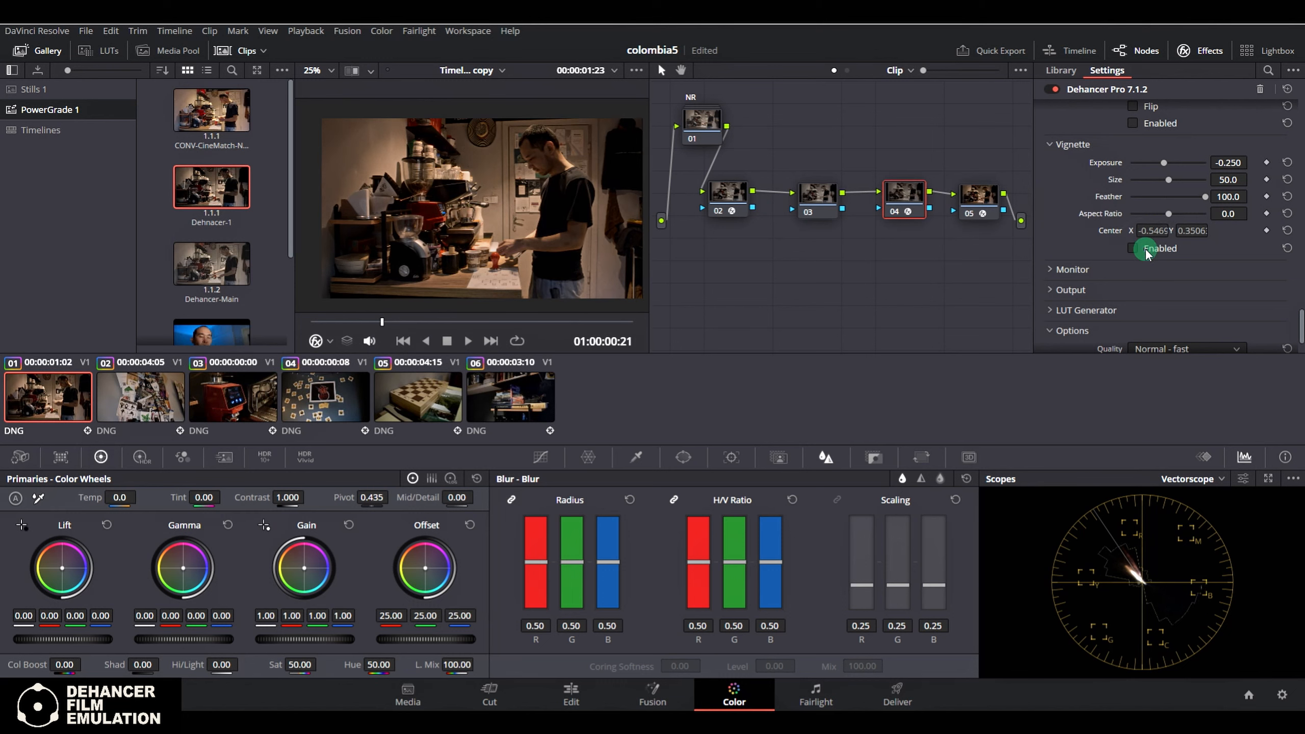
scroll(1064, 225, down, 2)
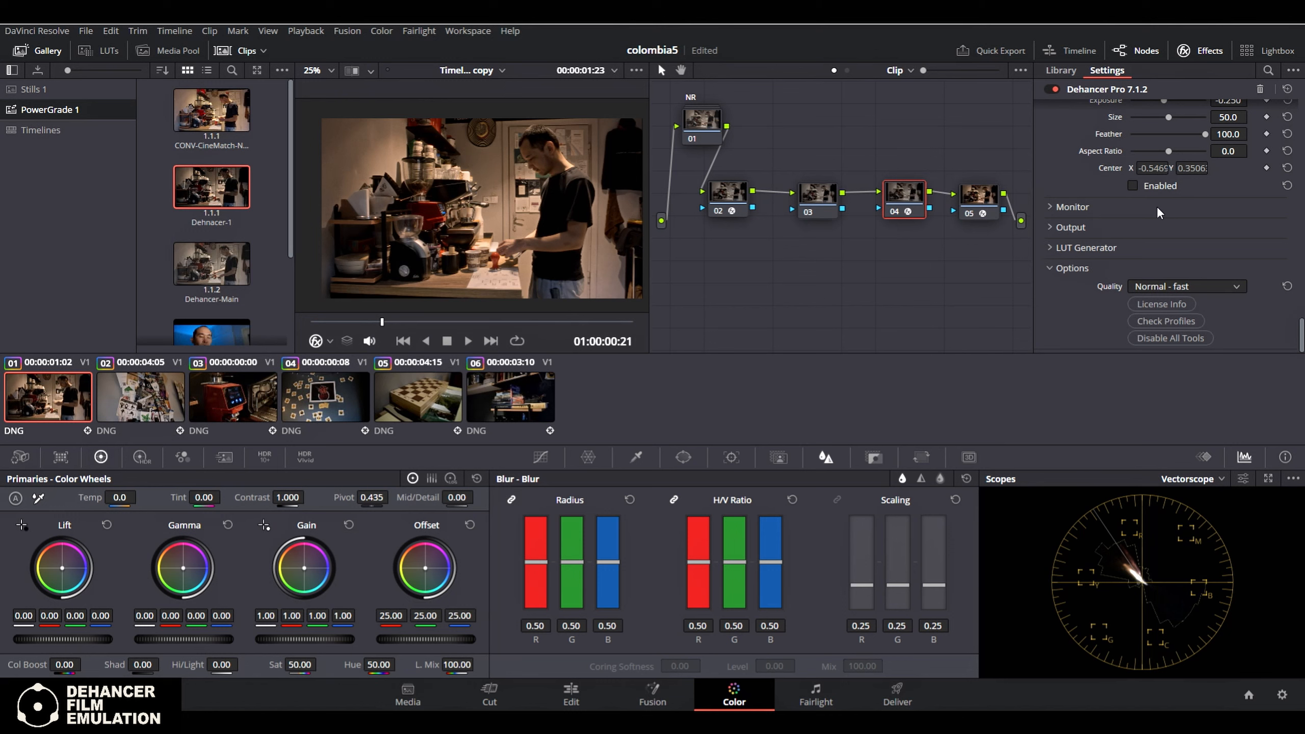
scroll(1192, 205, up, 1)
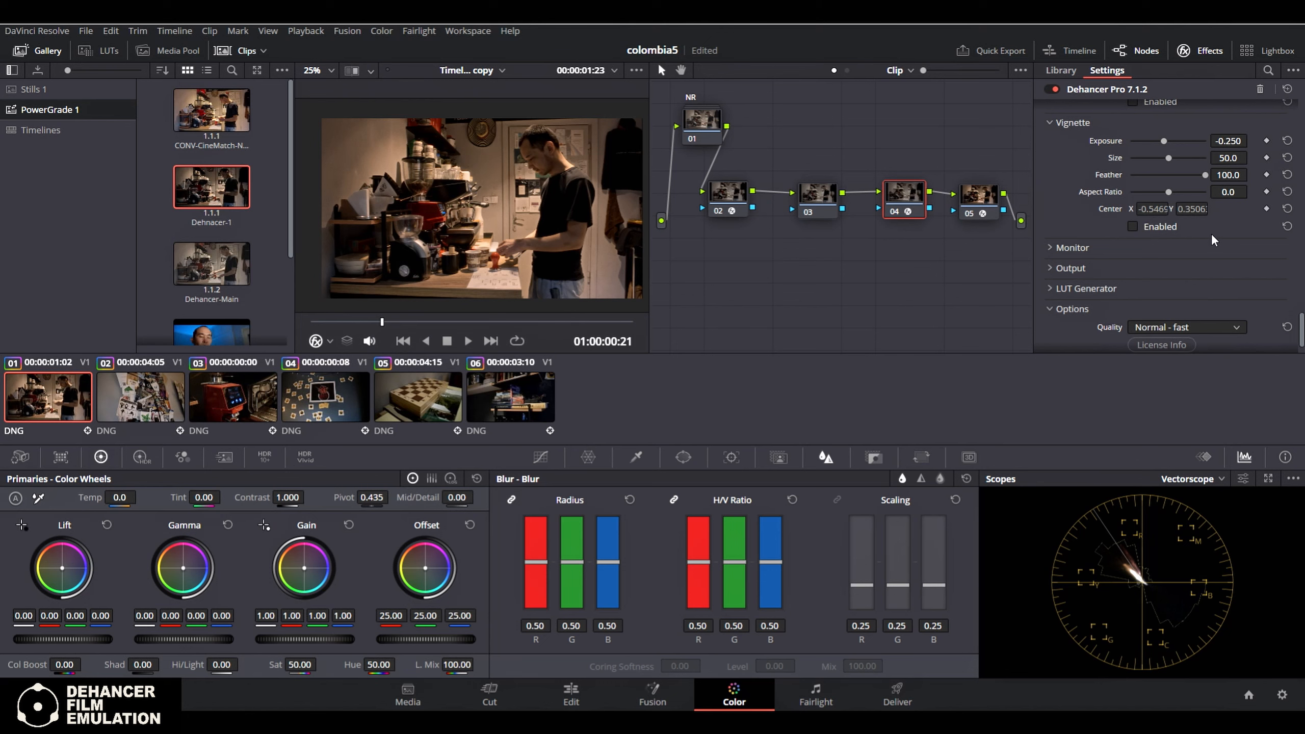
click(1158, 226)
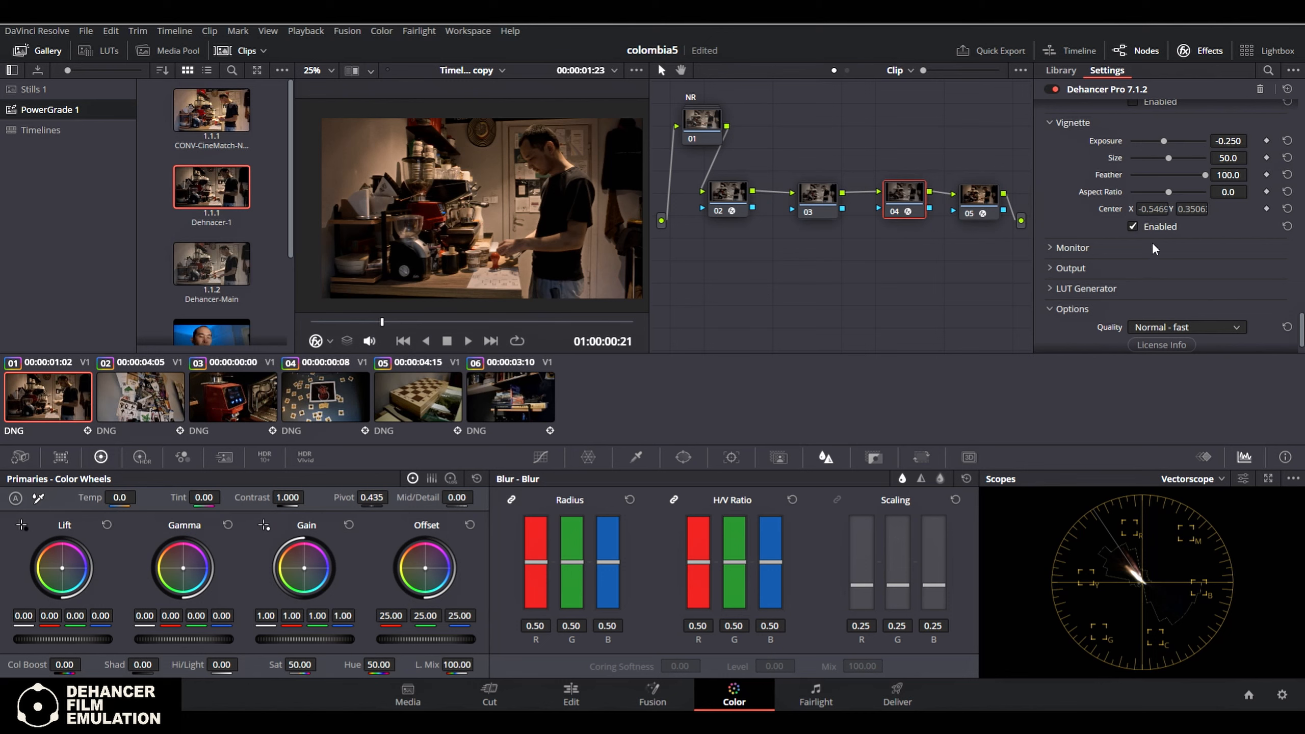
click(1163, 227)
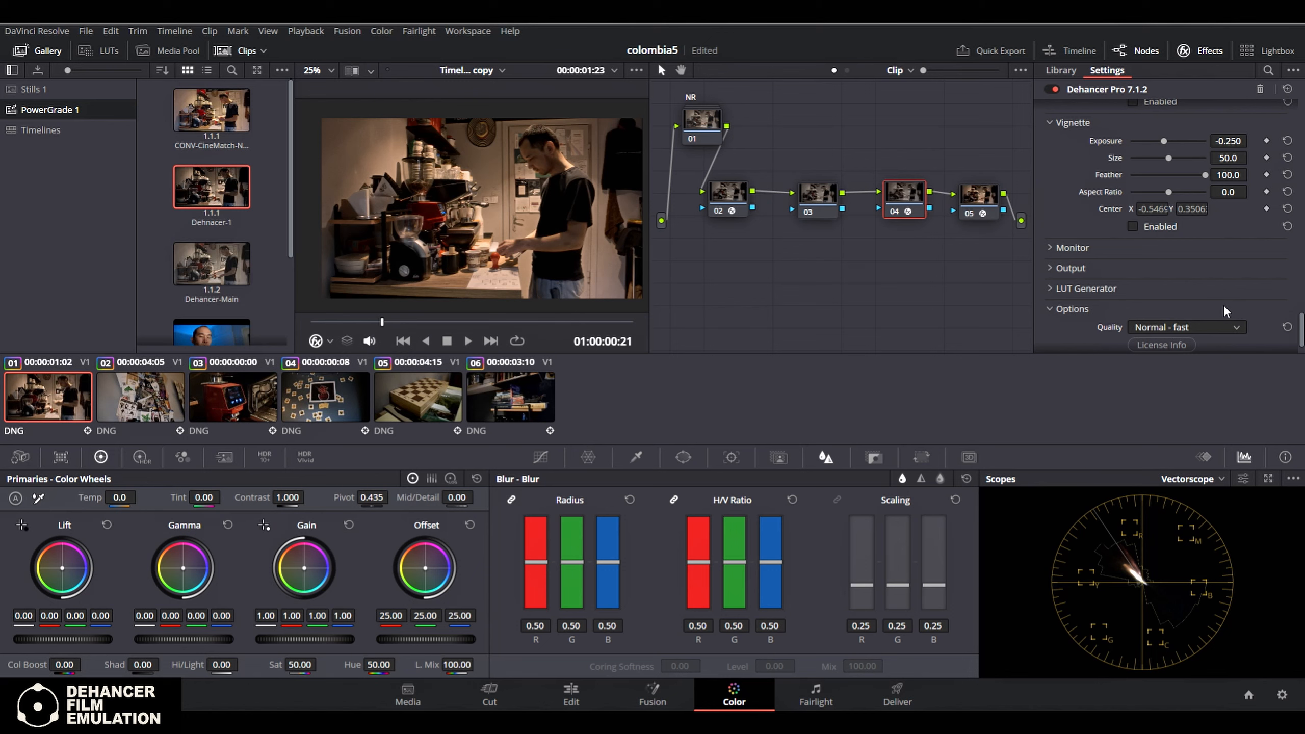
Expand the Monitor section and turn Clipping Indication on and back off to check the clipped areas
scroll(1221, 304, down, 2)
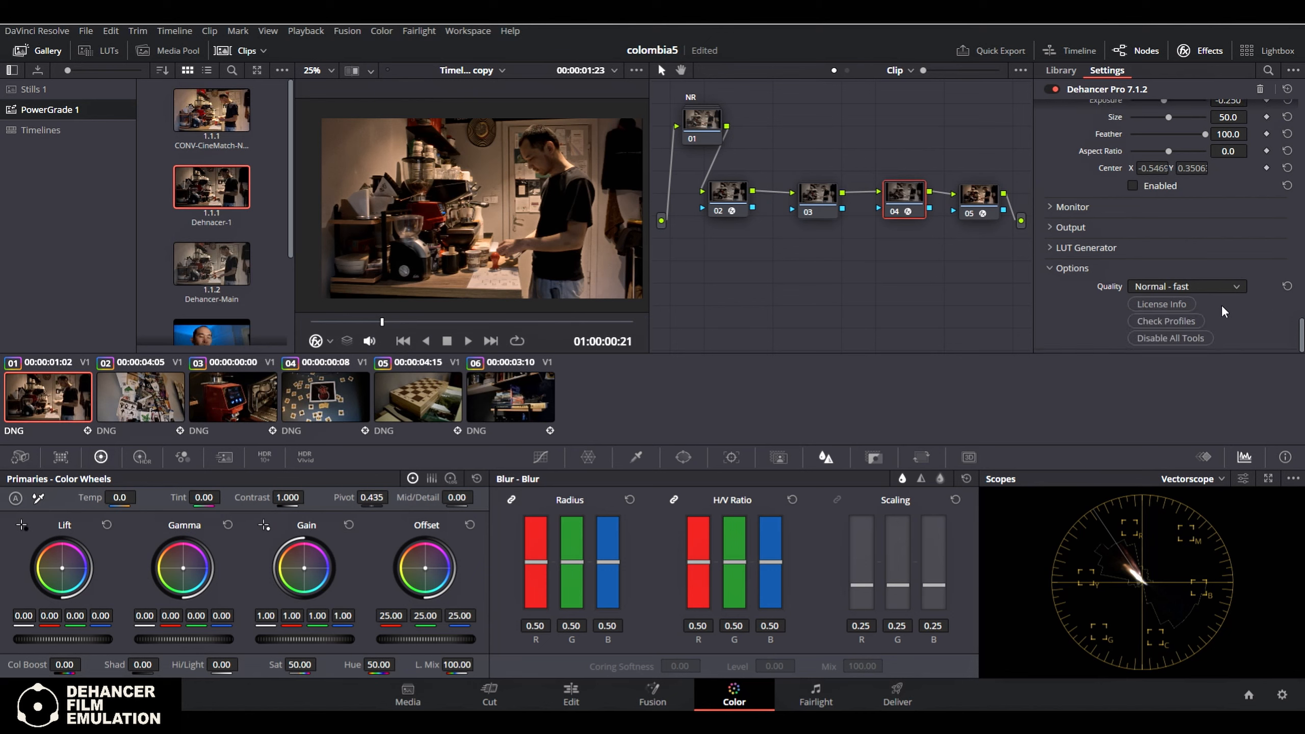
click(1047, 207)
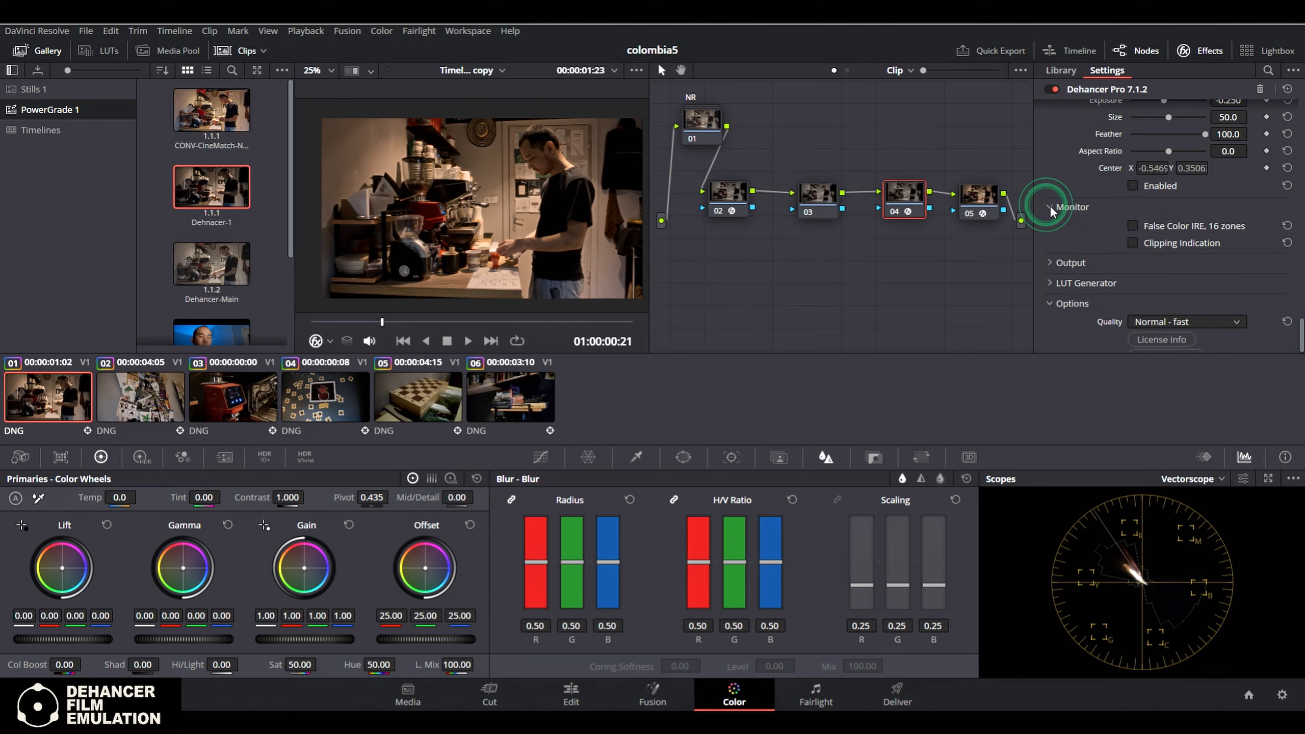
click(1138, 245)
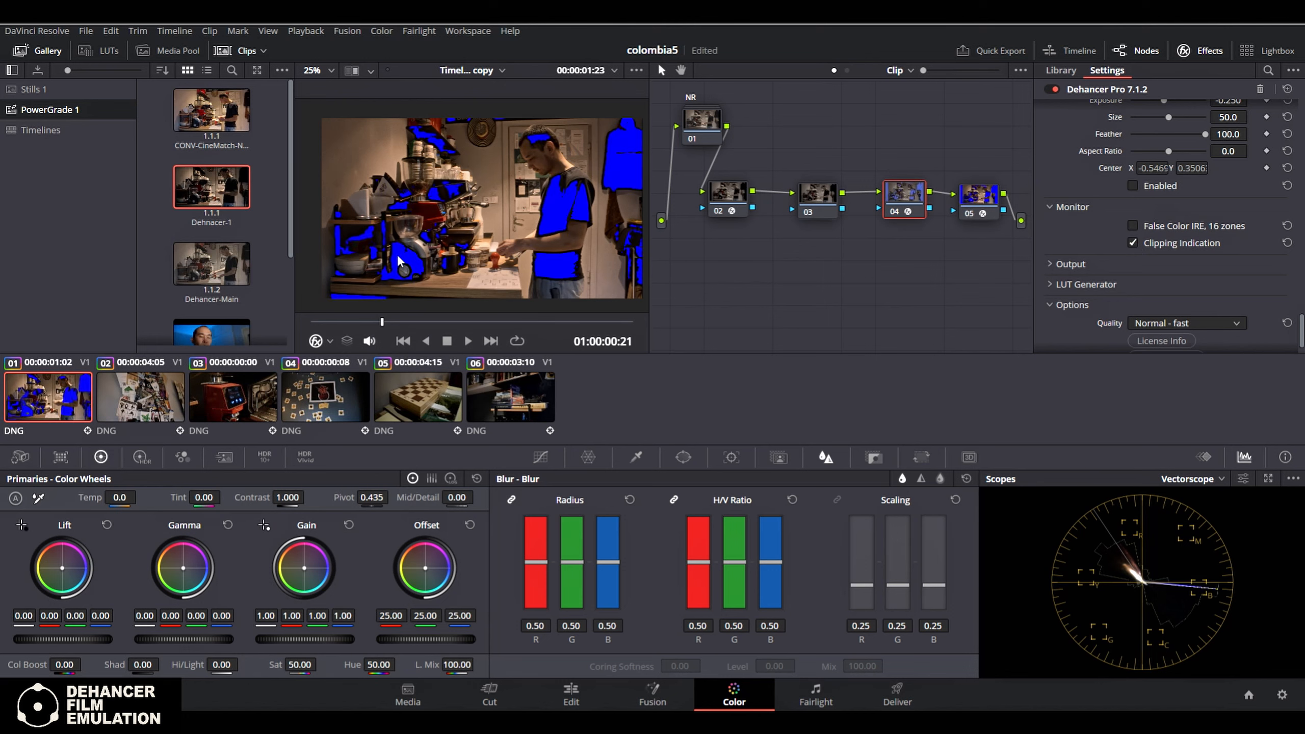
click(1141, 244)
Expand the Output and LUT Generator sections and look at the LUT Size options
click(1050, 263)
click(1048, 305)
scroll(1203, 316, down, 2)
click(1239, 251)
click(1240, 256)
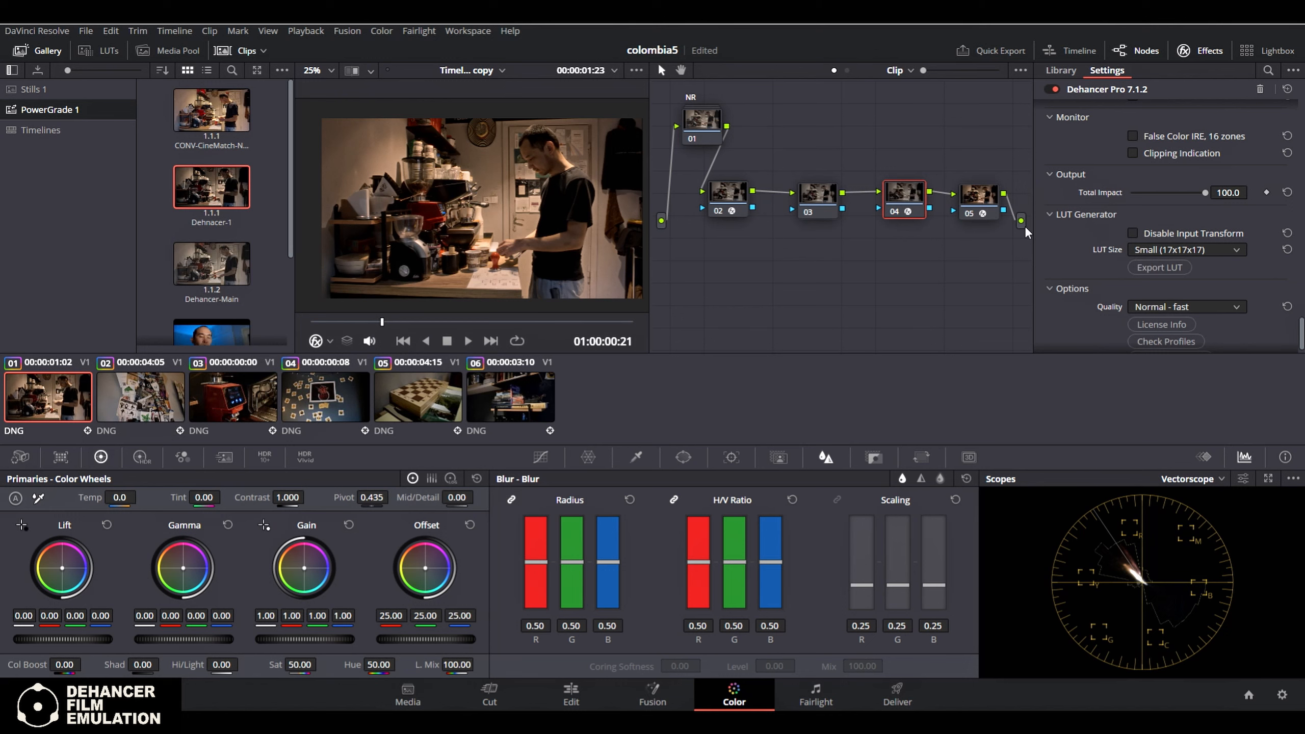
Look at the Quality options of the Dehancer effect, keep Normal - fast, and collapse the Options section
click(1224, 306)
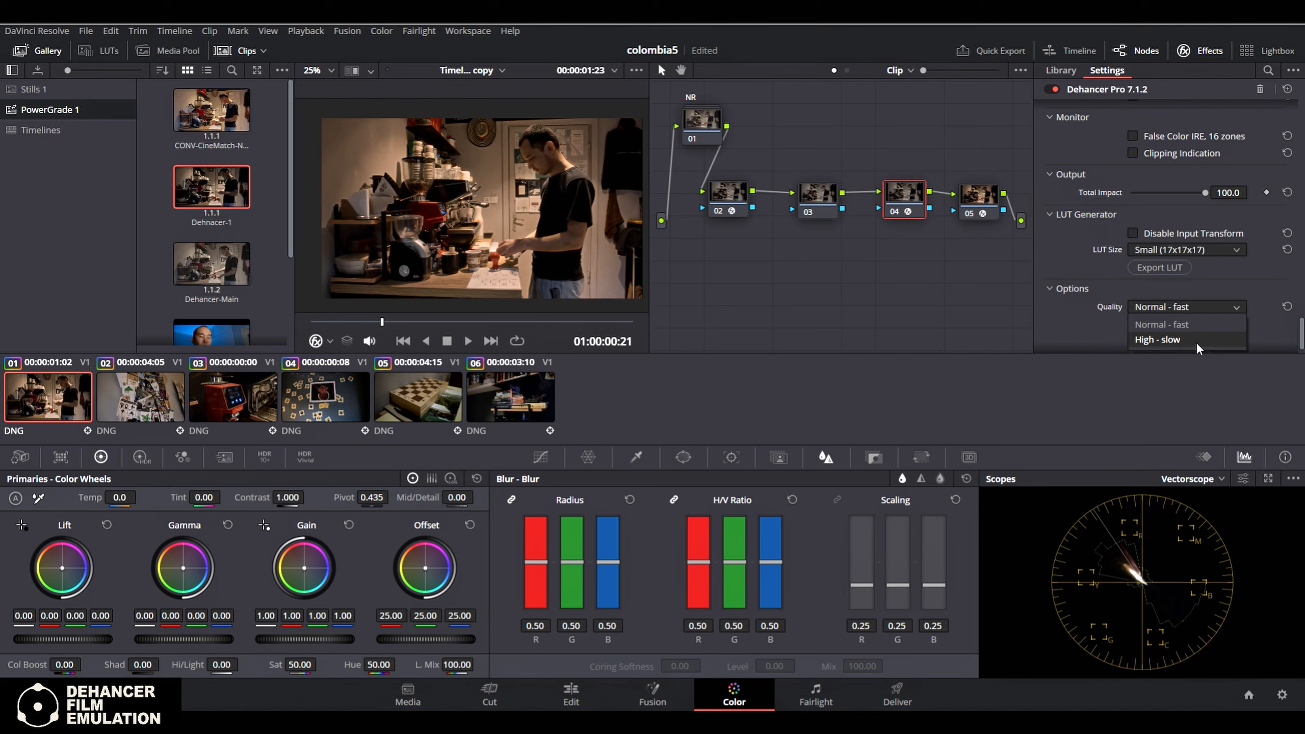
click(1203, 322)
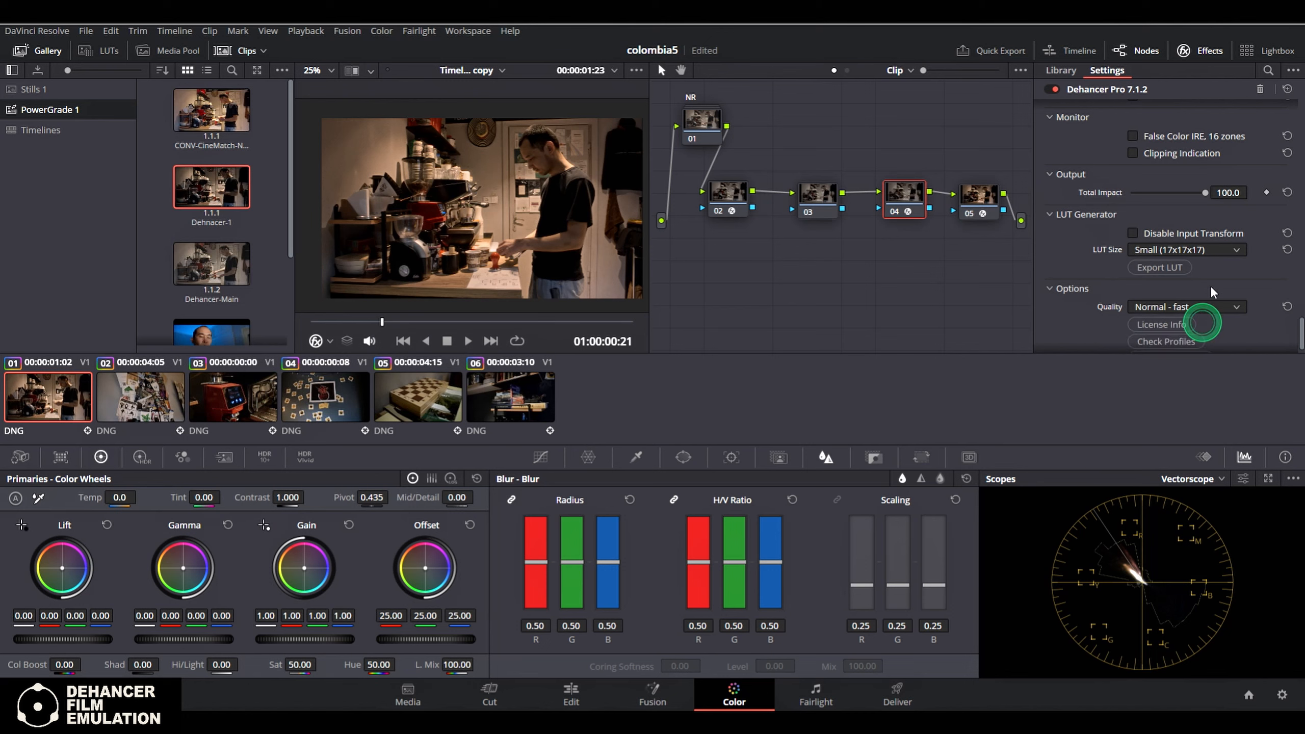
click(1211, 288)
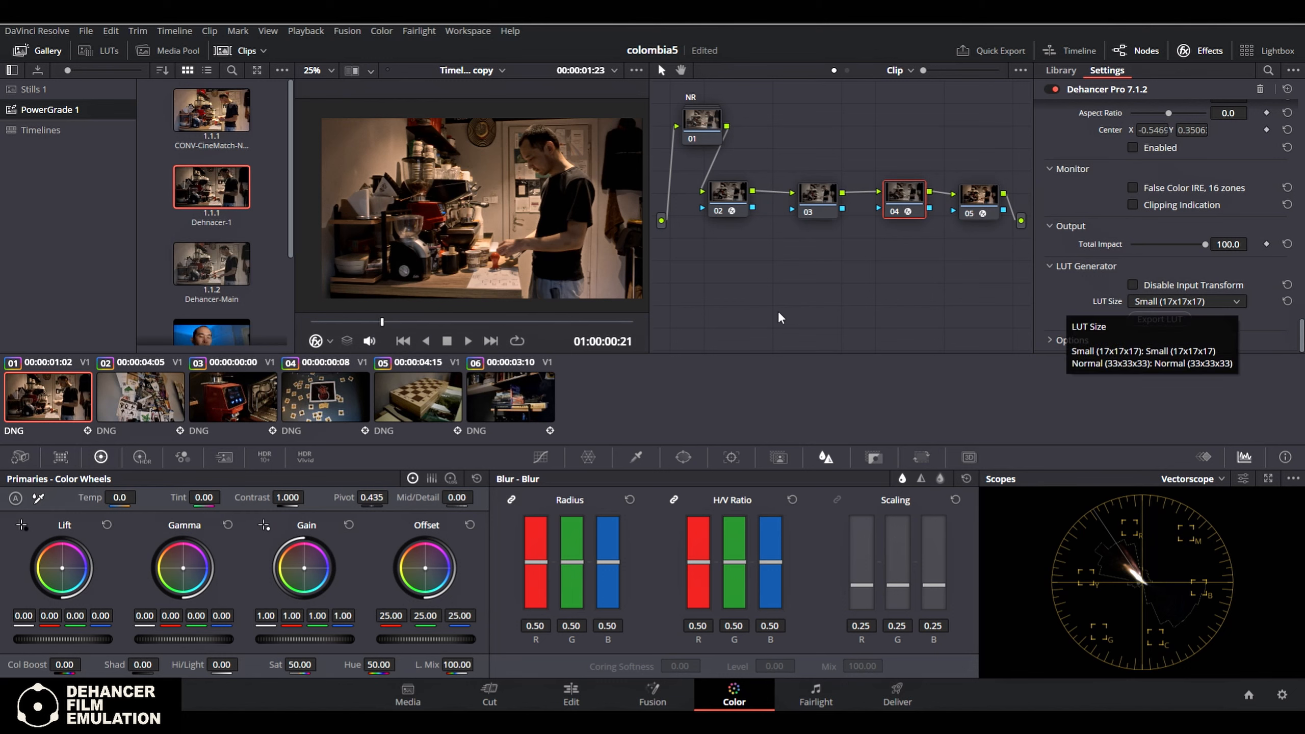
Scrub through clip 01 to check the Dehancer look at several frames
click(879, 268)
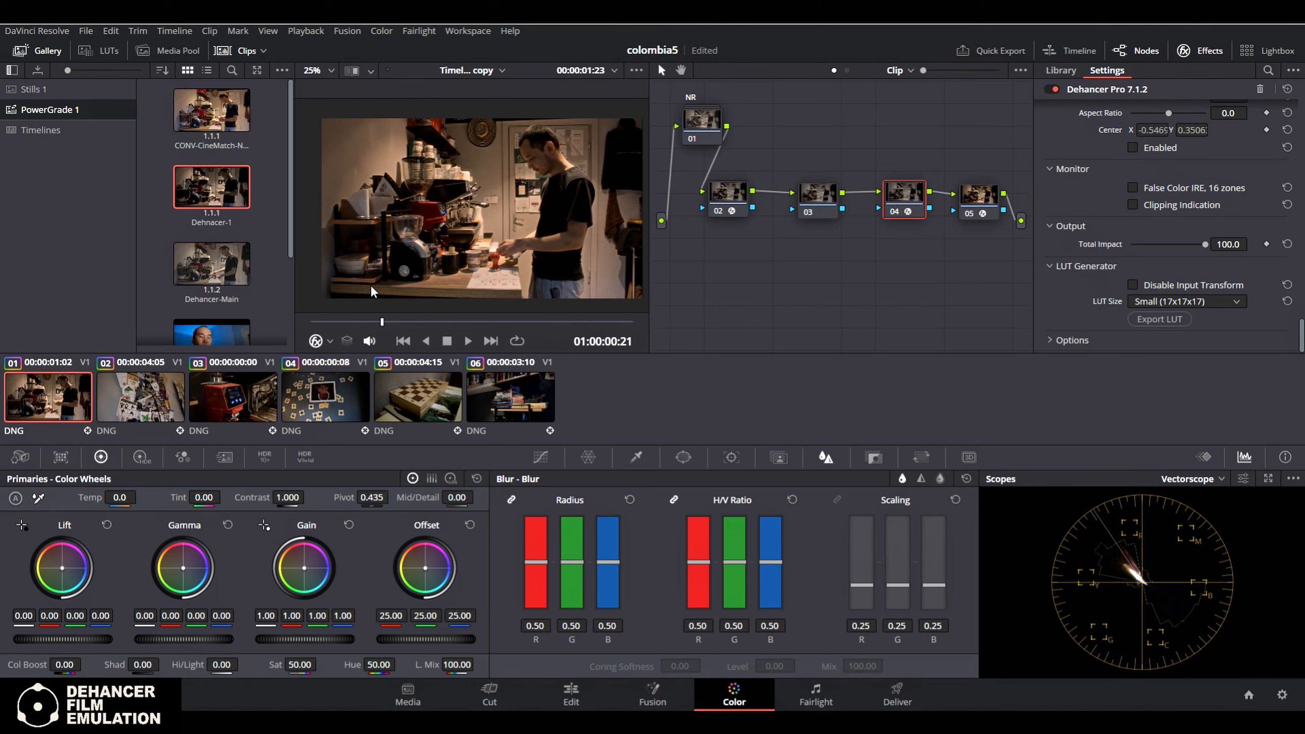
click(423, 320)
click(509, 322)
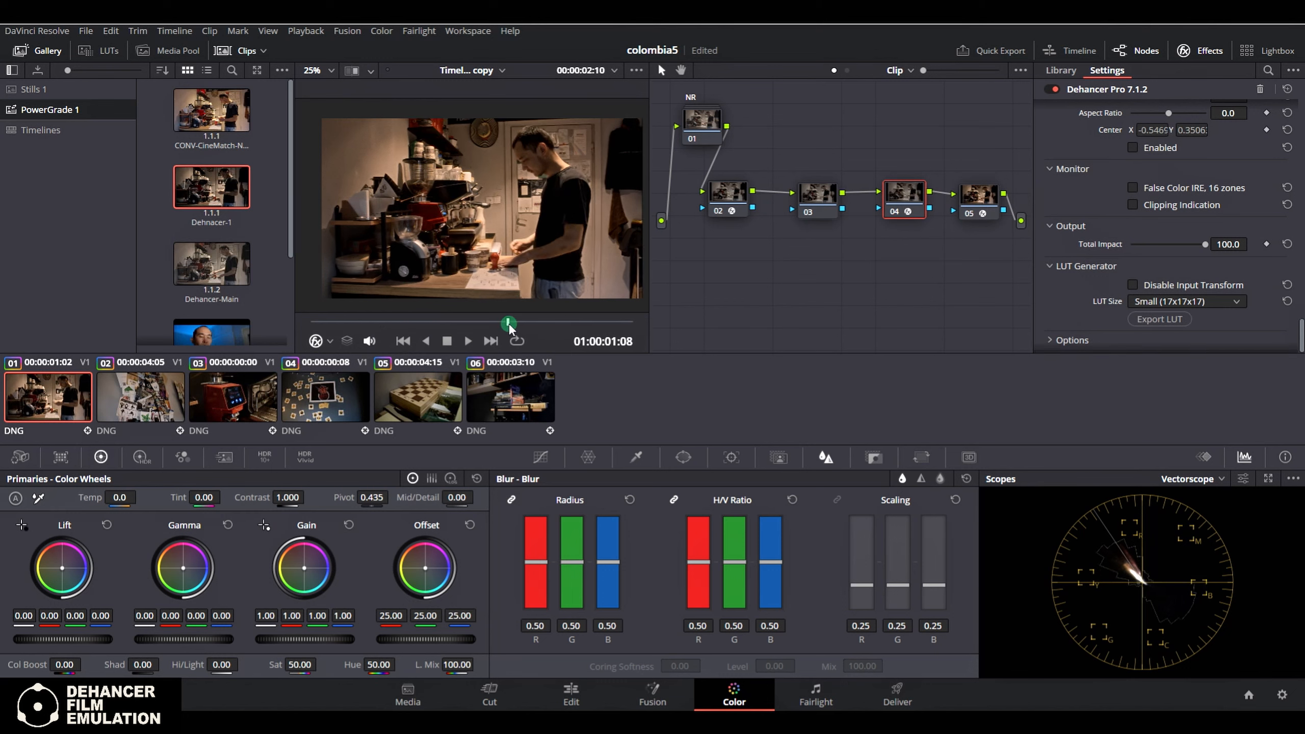
click(576, 324)
click(575, 323)
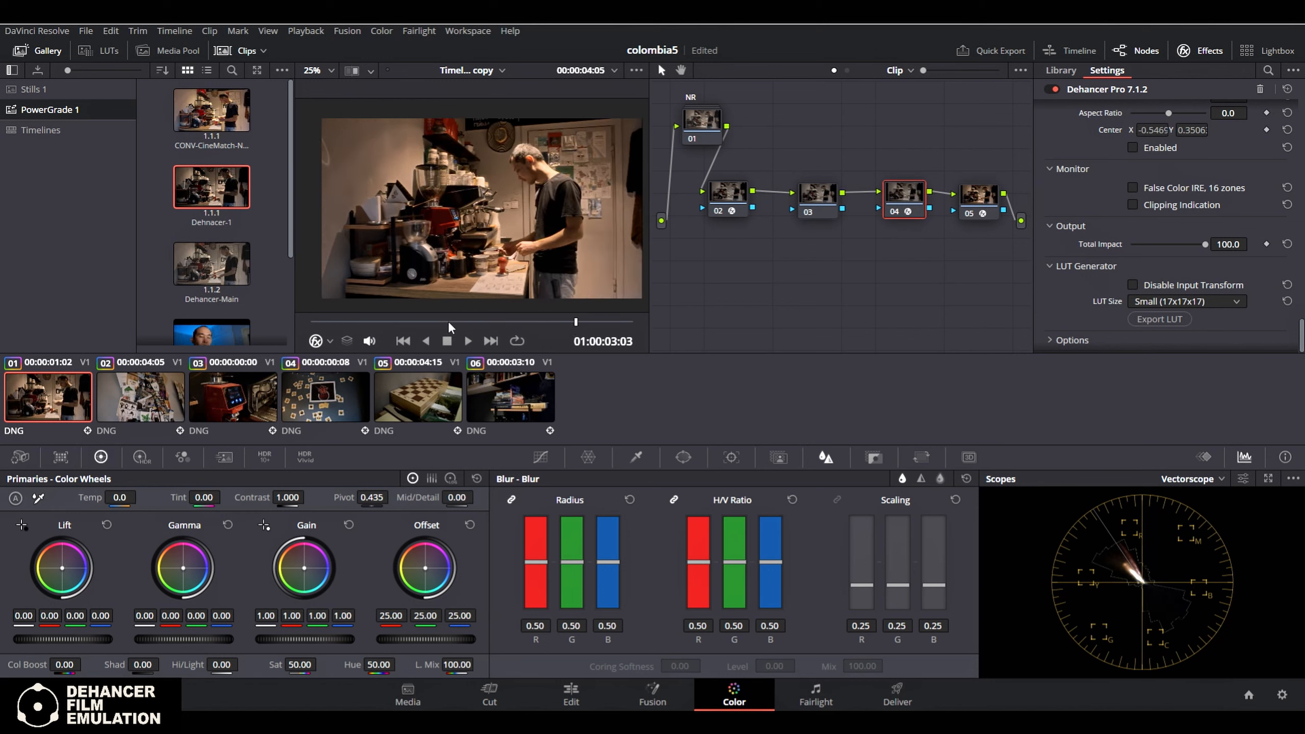
Review the Color Space Transform settings on nodes 05 and 02 and Dehancer's input source on node 04, temporarily disabling node 05 to compare the image
click(973, 200)
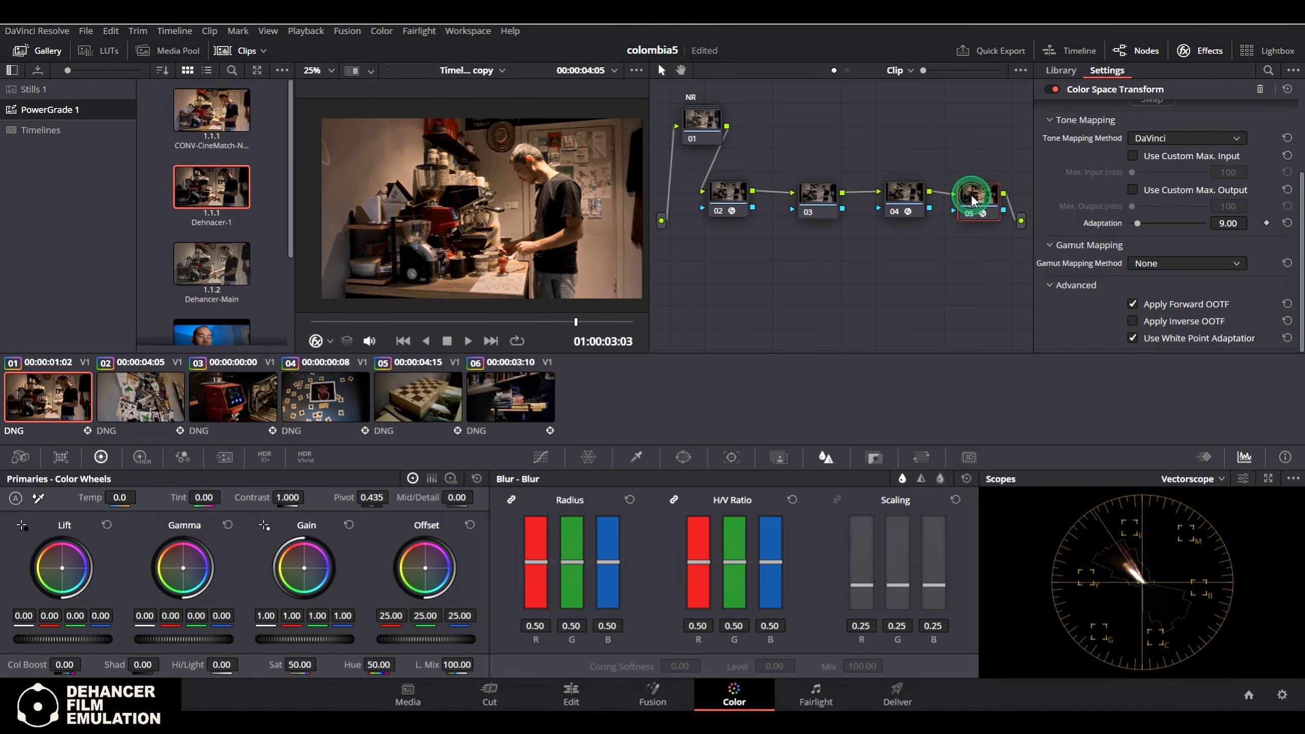
scroll(1112, 288, up, 4)
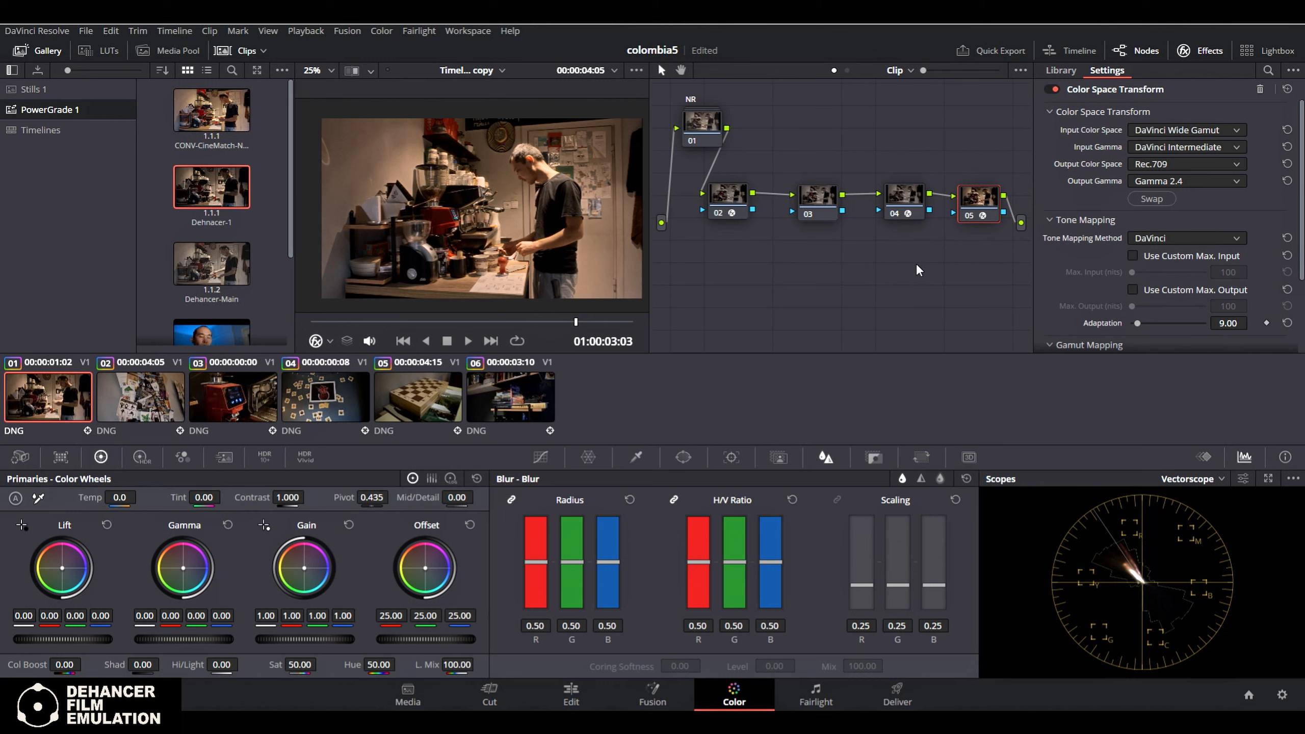
key(ctrl+d)
click(902, 204)
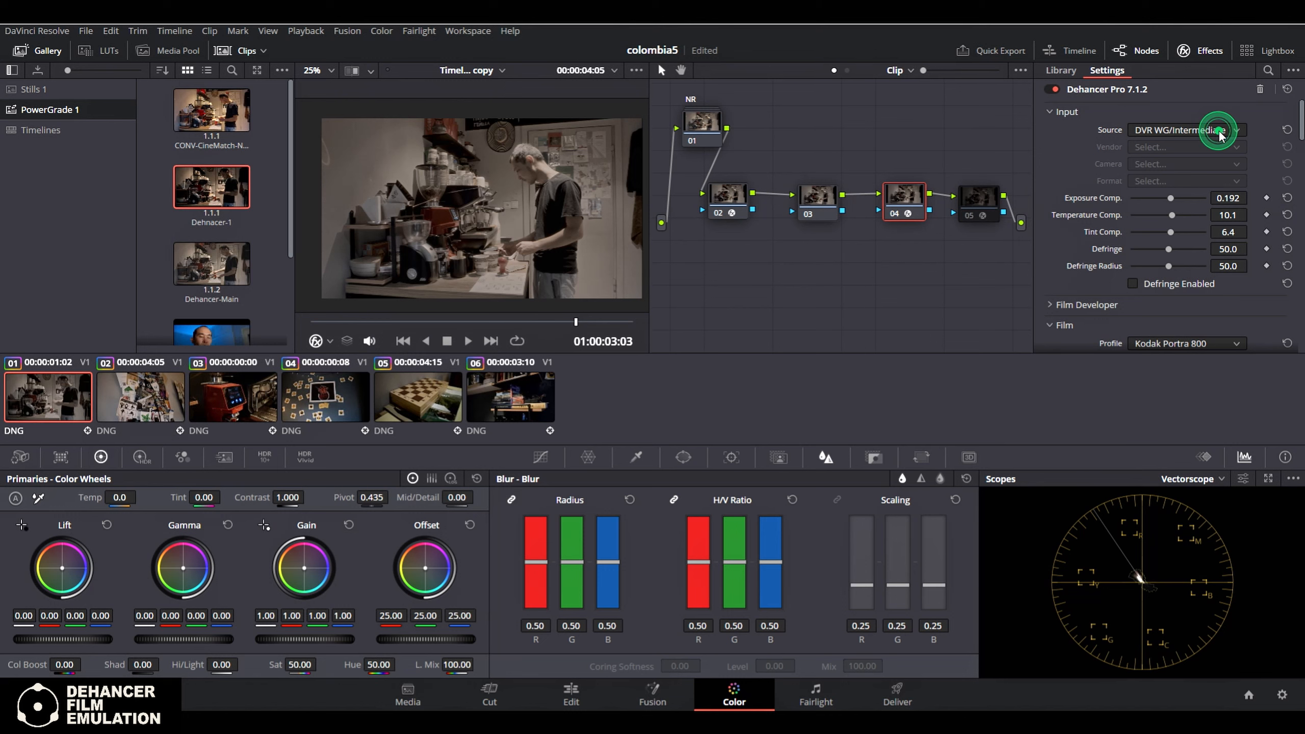
click(714, 198)
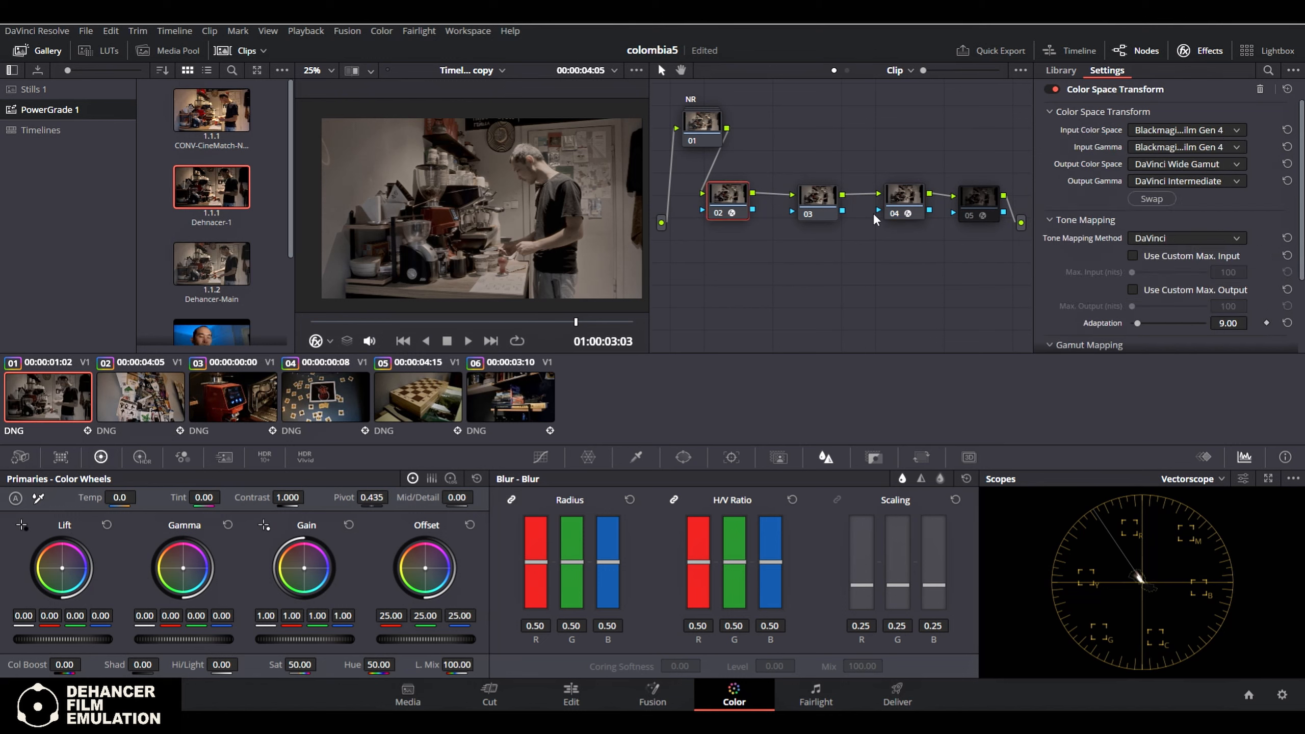
click(978, 200)
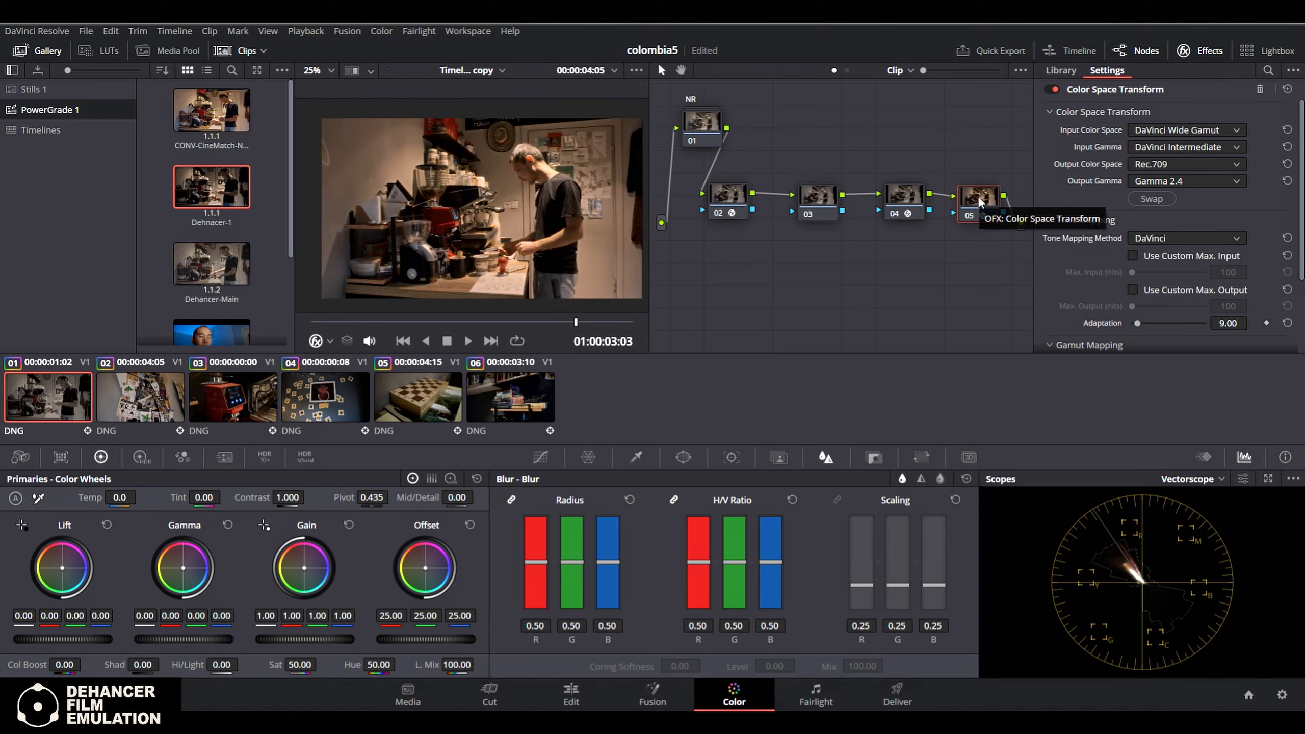
Scrub clip 01 again towards its end to check the image with the output transform enabled
click(444, 321)
click(589, 322)
click(612, 322)
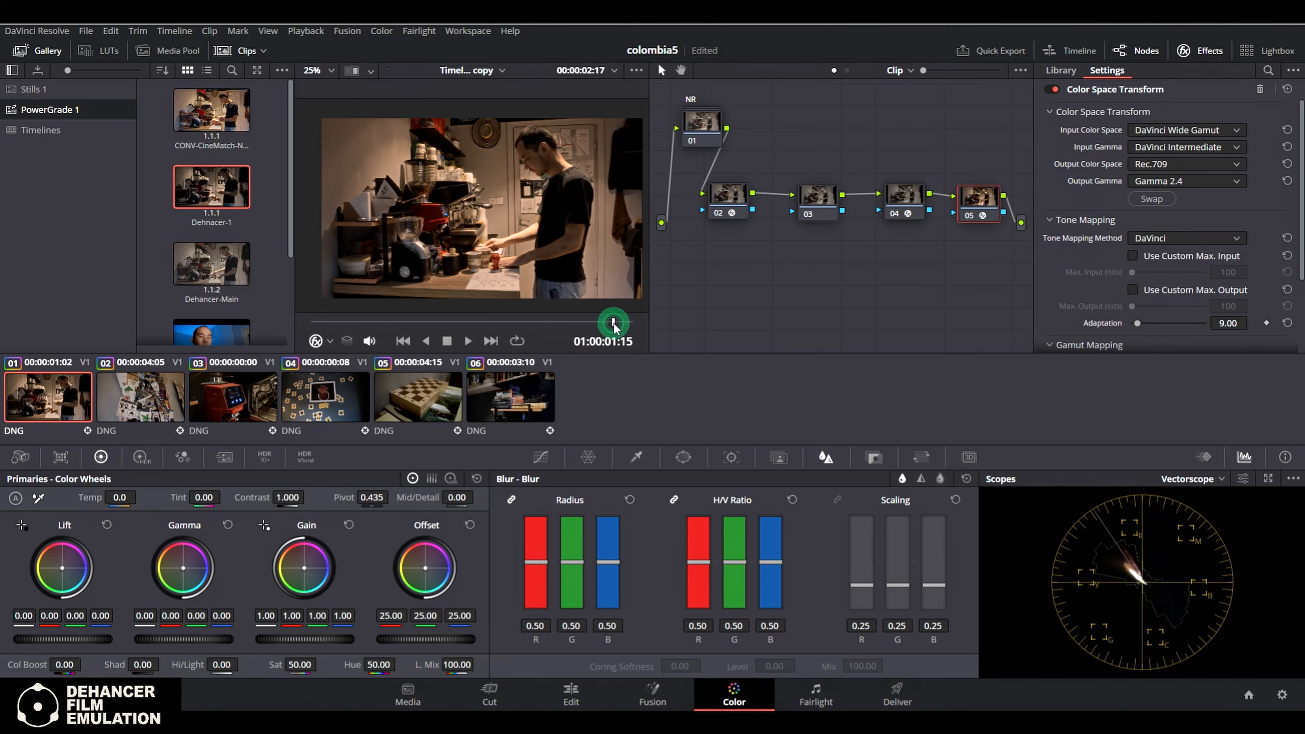
Check the Color Management page of the project settings and close it without saving changes
click(1283, 695)
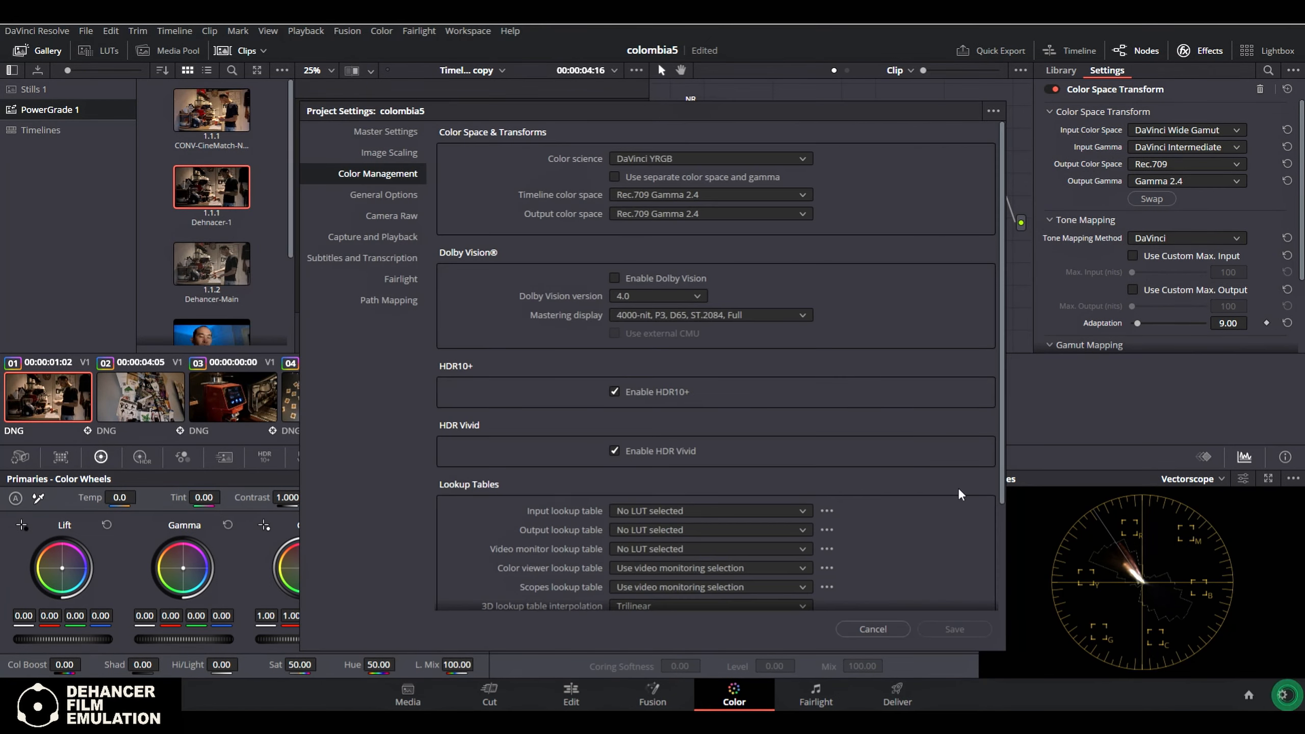
click(858, 624)
click(831, 268)
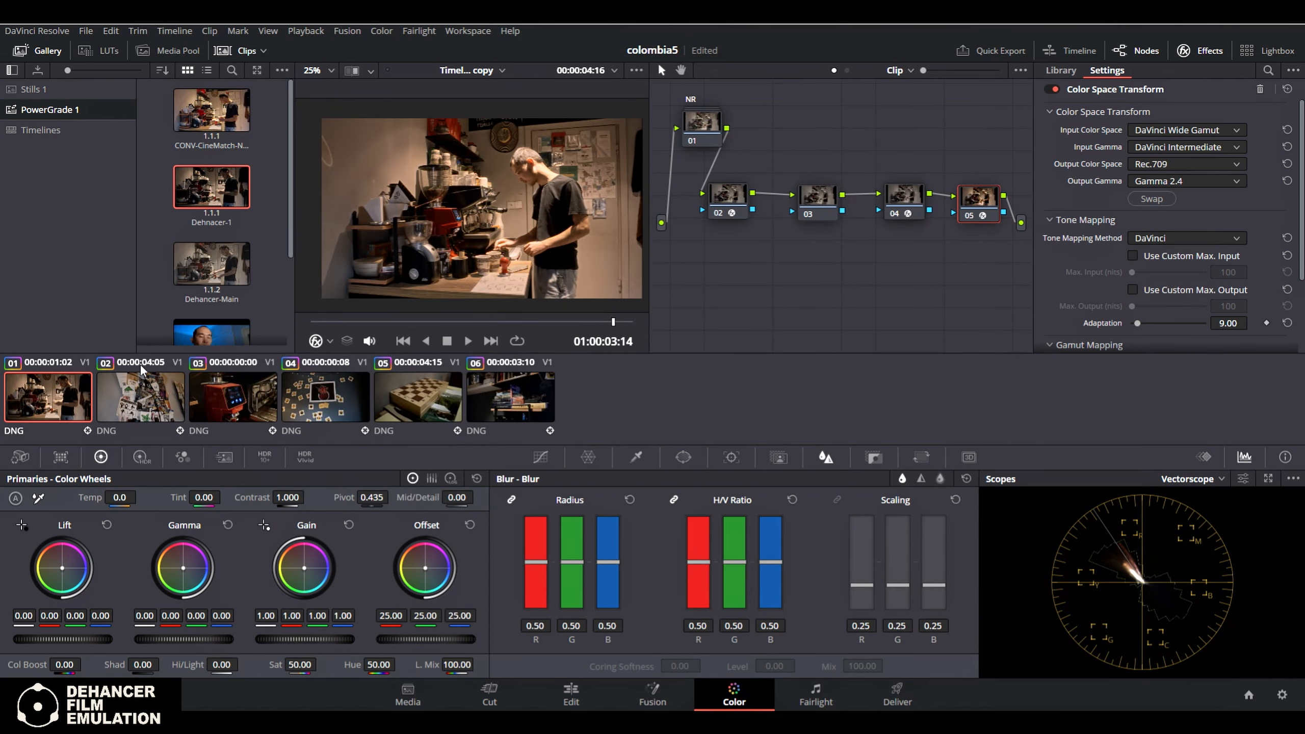
Go through clips 02 to 06 in turn to review their graded images and node trees
click(139, 396)
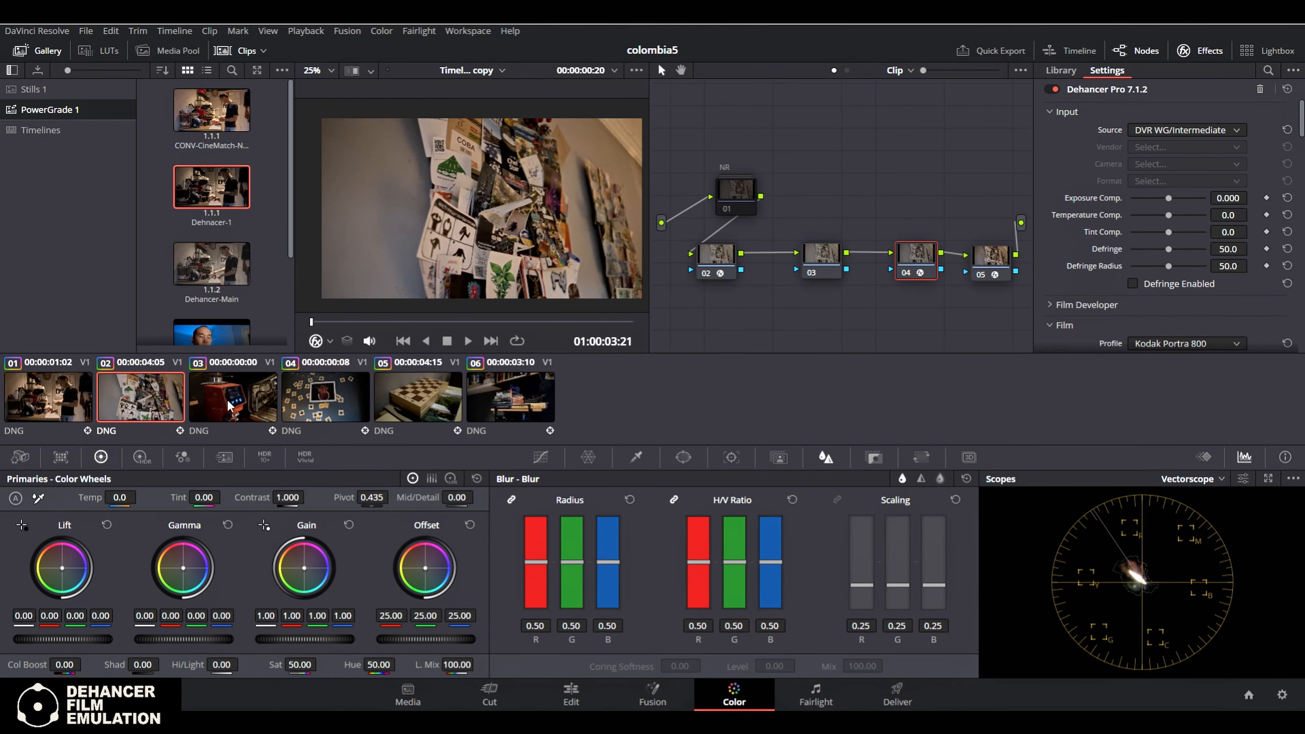
click(213, 403)
click(329, 414)
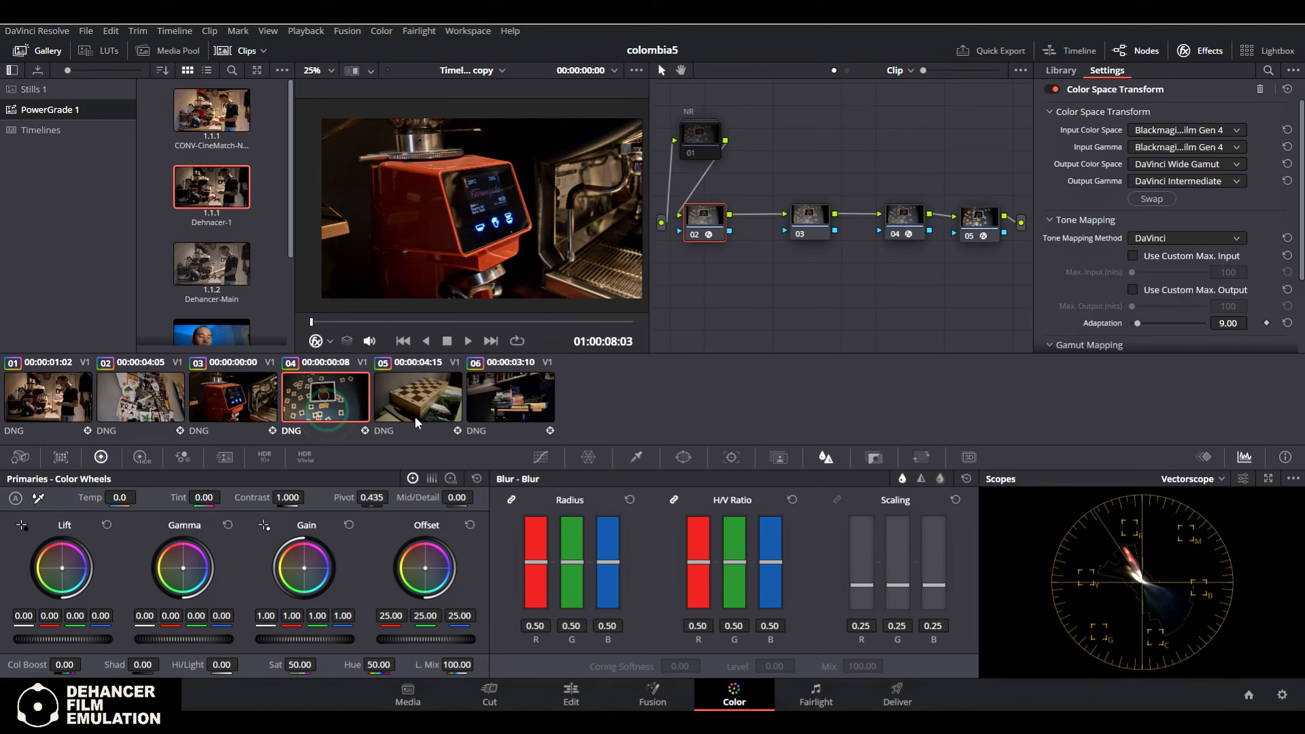
click(423, 398)
click(528, 403)
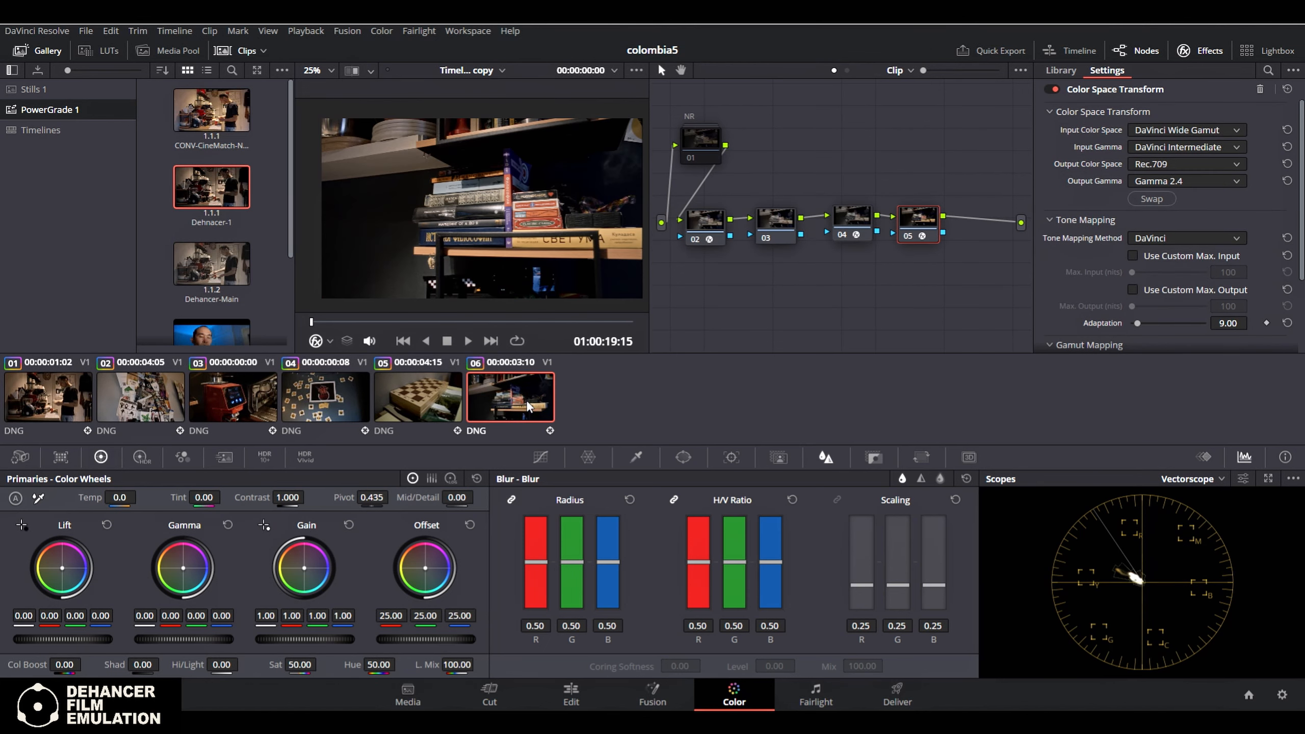